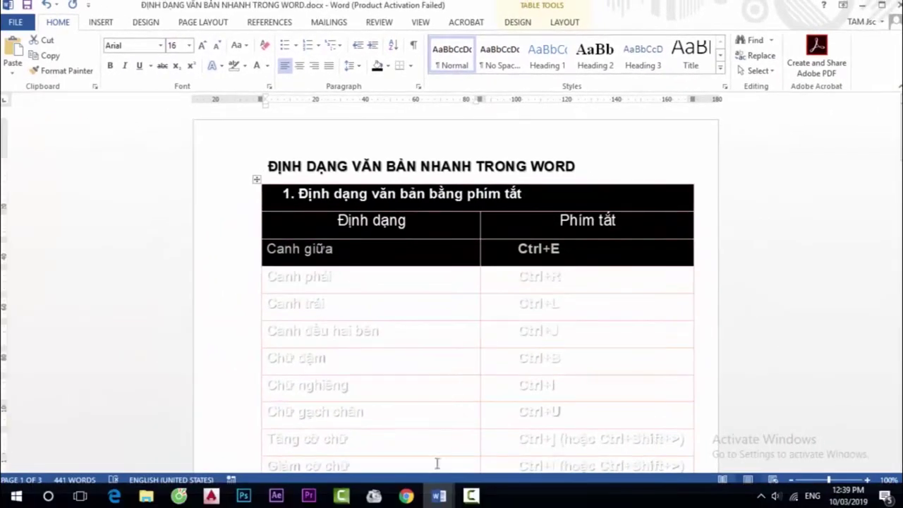
- Switch to Hop dong sua.doc and select the title lines from CỘNG HÒA to the Số line
{"action": "mouse_move", "coordinate": [439, 496]}
{"action": "left_click", "coordinate": [477, 467]}
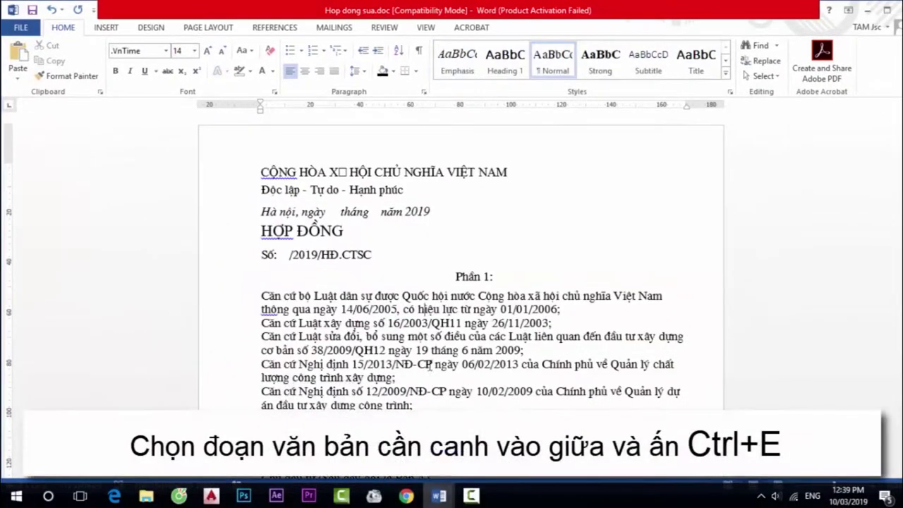
{"action": "left_click", "coordinate": [261, 175]}
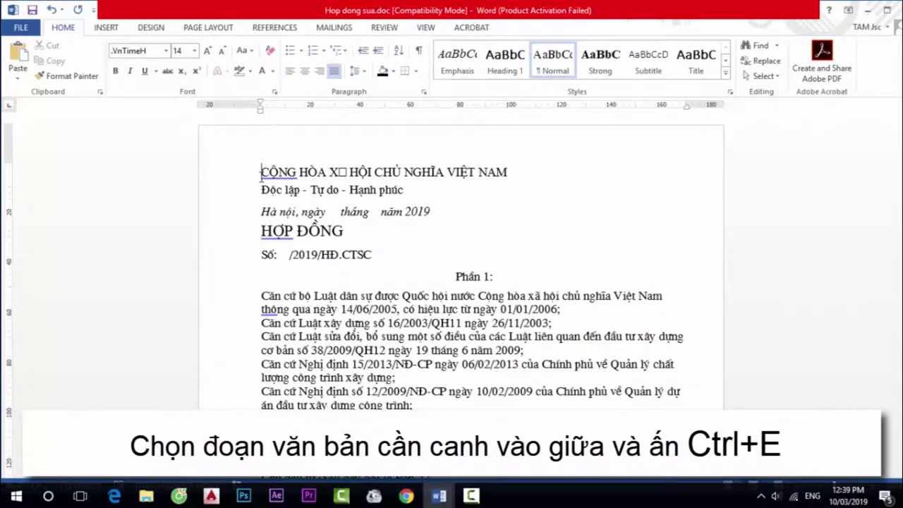
{"action": "left_click", "coordinate": [410, 191], "text": "shift"}
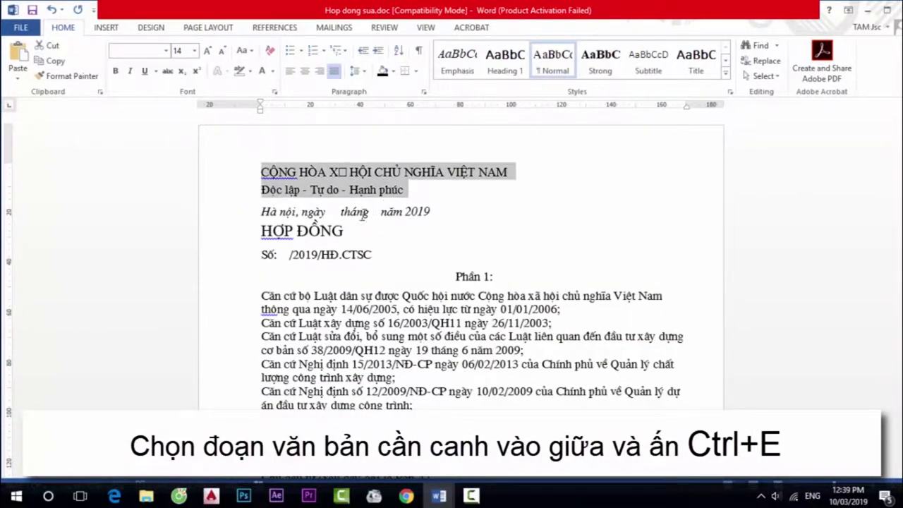
{"action": "left_click_drag", "start_coordinate": [261, 230], "coordinate": [344, 233], "text": "ctrl"}
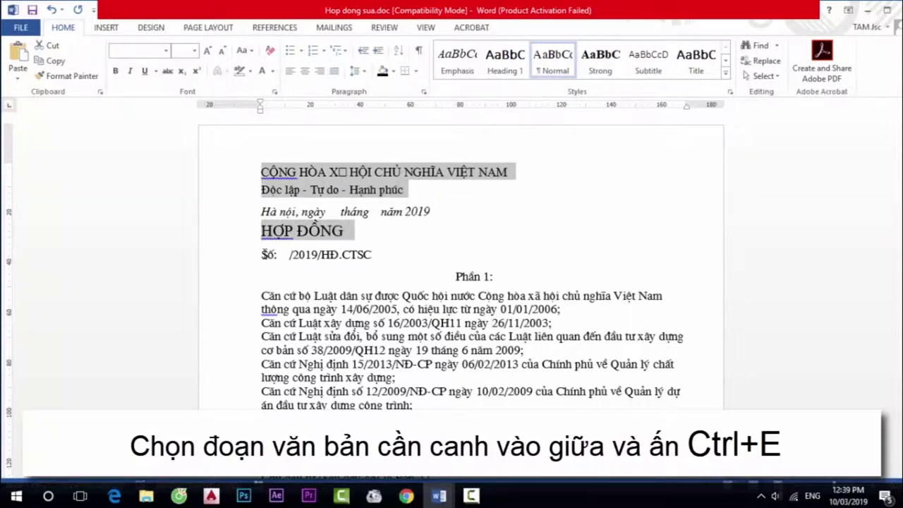
{"action": "left_click_drag", "start_coordinate": [262, 253], "coordinate": [375, 256], "text": "ctrl"}
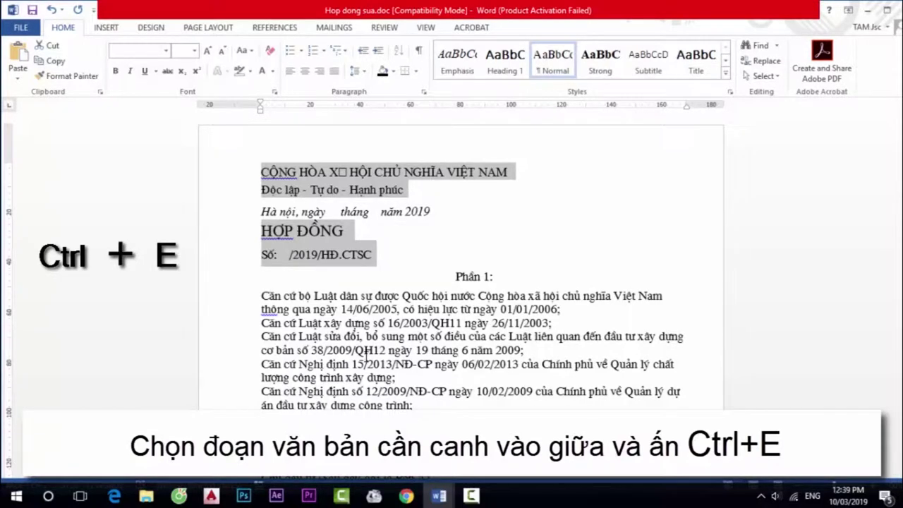
- Try centring the title lines with Ctrl+E and the Center button, returning them to left alignment each time
{"action": "key", "text": "ctrl+e"}
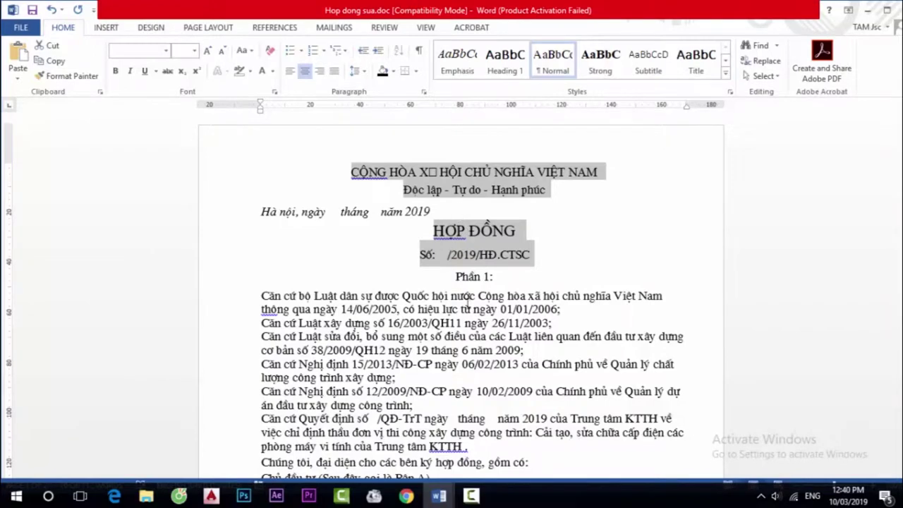
{"action": "key", "text": "ctrl+l"}
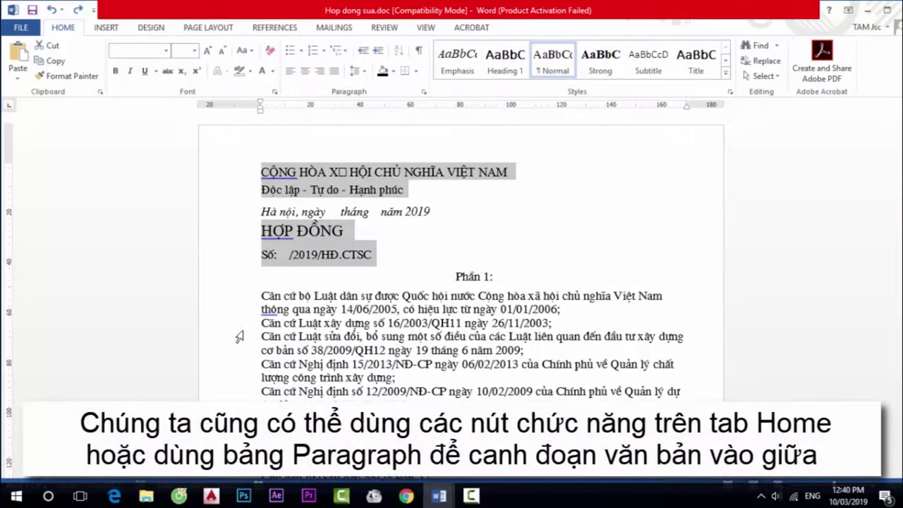
{"action": "left_click", "coordinate": [305, 75]}
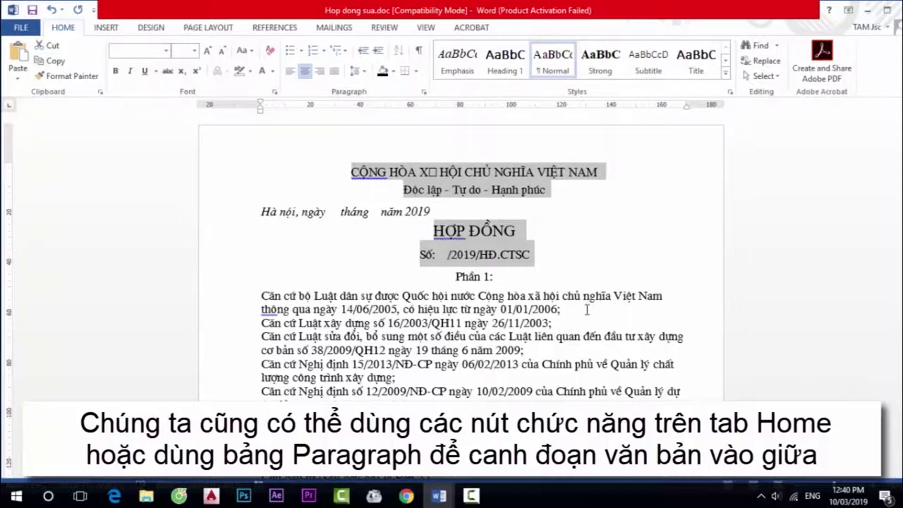
{"action": "key", "text": "ctrl+z"}
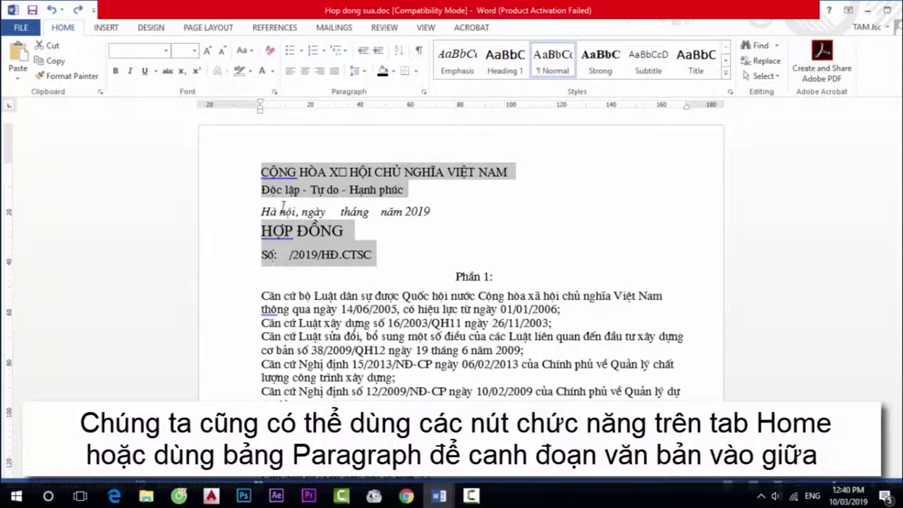
- Set the selected title lines, CỘNG HÒA through Số, to Centered alignment in the Paragraph dialog
{"action": "right_click", "coordinate": [327, 182]}
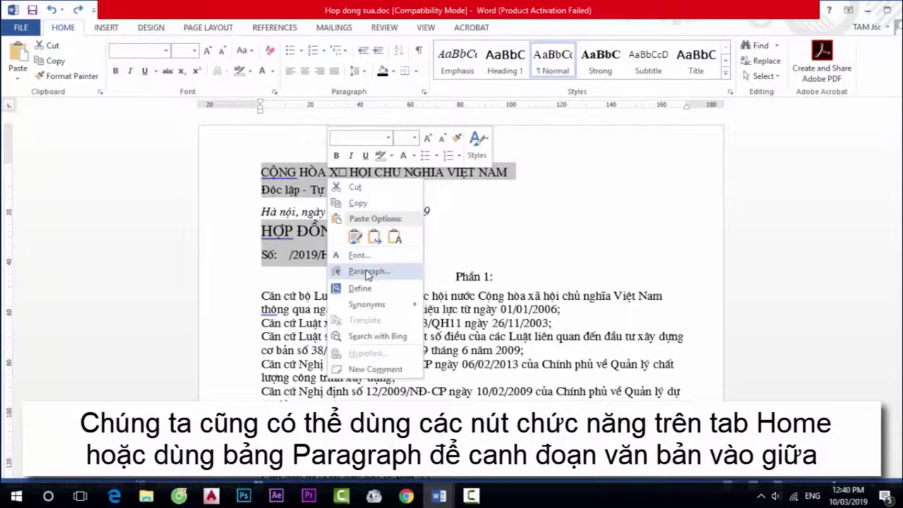
{"action": "left_click", "coordinate": [368, 272]}
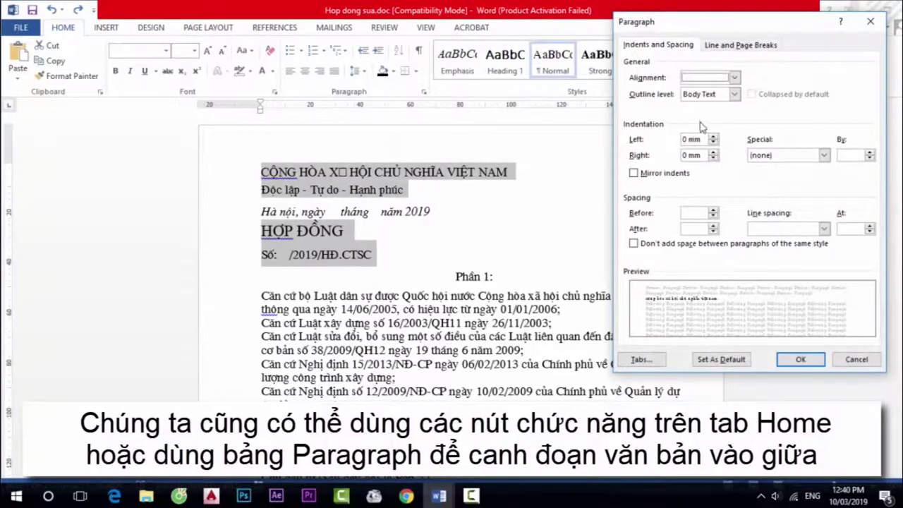
{"action": "left_click", "coordinate": [735, 78]}
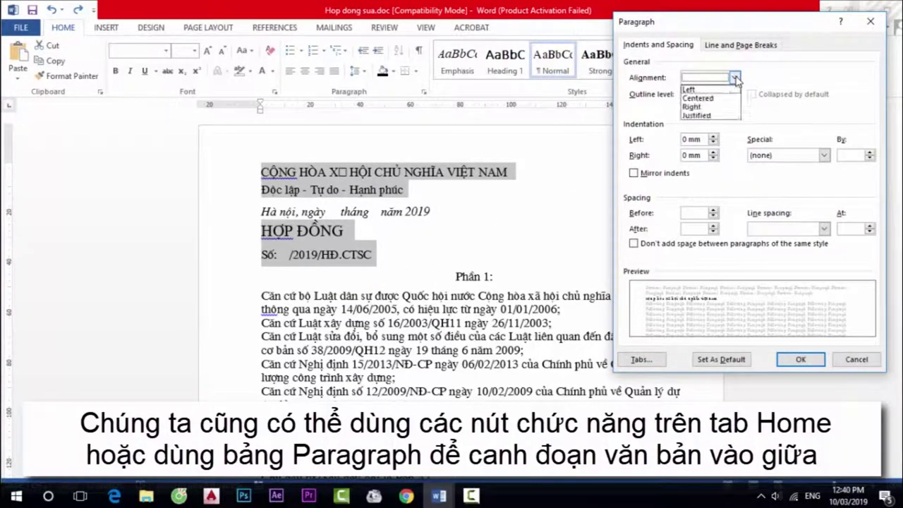
{"action": "left_click", "coordinate": [704, 99]}
{"action": "left_click", "coordinate": [800, 360]}
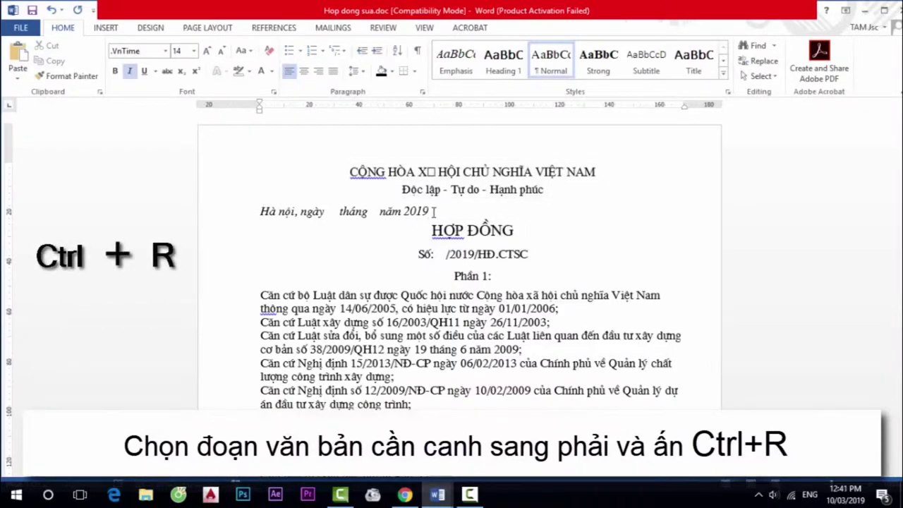
- Select the 'Hà nội, ngày tháng năm 2019' line and try right-aligning it, reverting to left
{"action": "left_click_drag", "start_coordinate": [263, 211], "coordinate": [434, 210]}
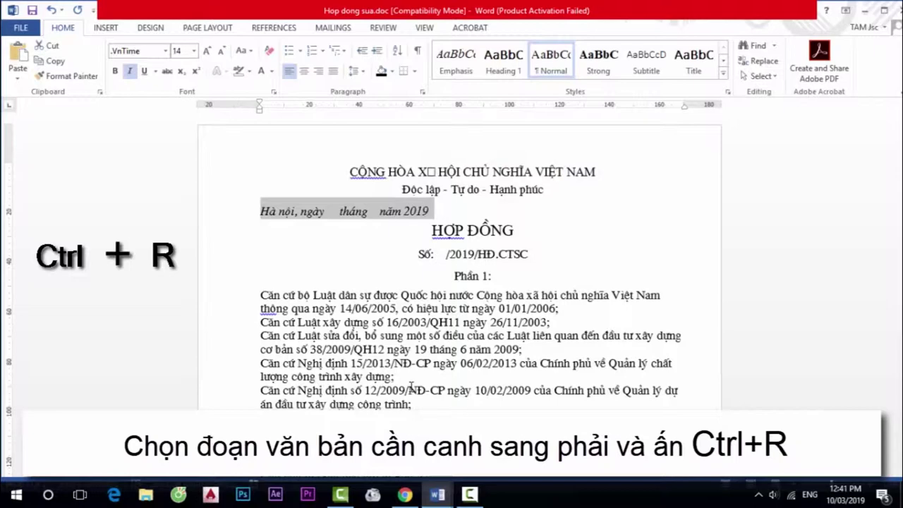
{"action": "key", "text": "ctrl+r"}
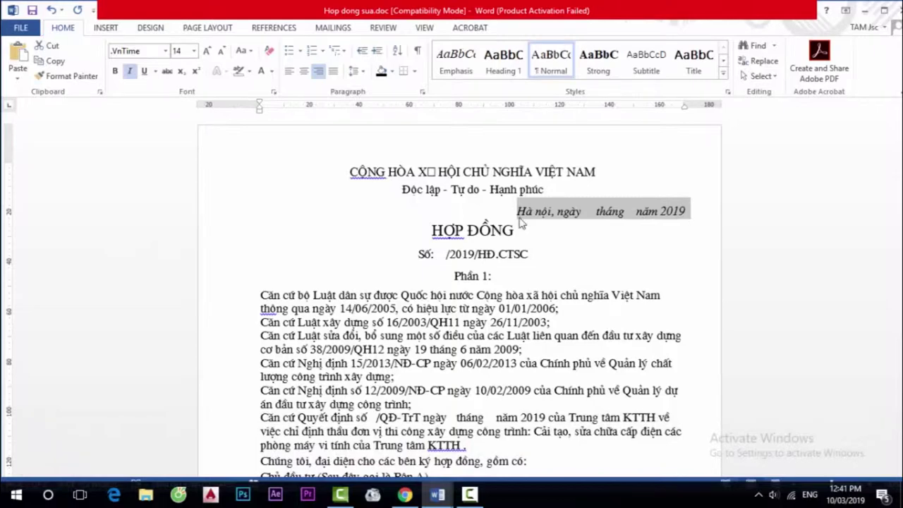
{"action": "key", "text": "ctrl+l"}
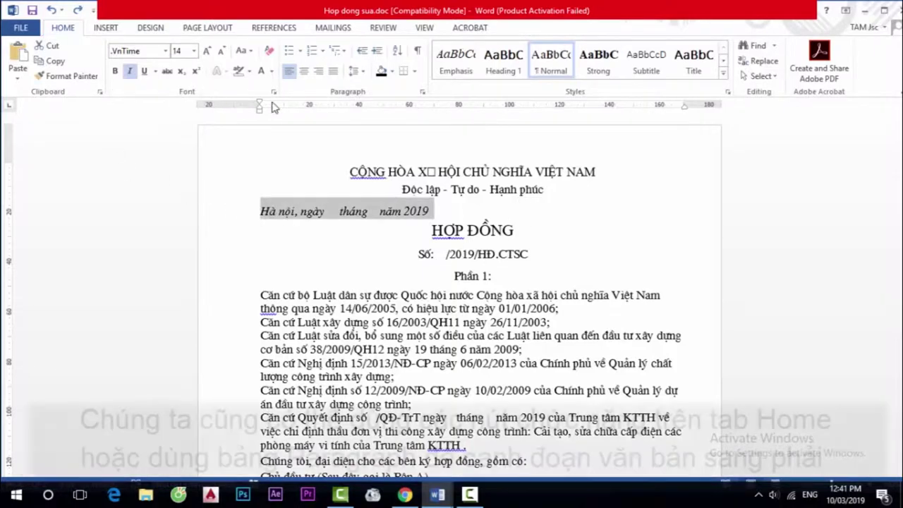
{"action": "left_click", "coordinate": [318, 74]}
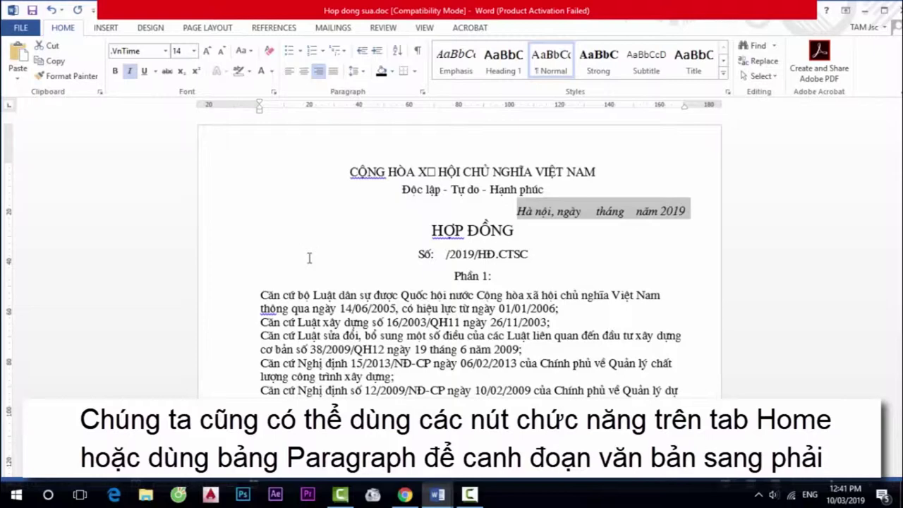
{"action": "key", "text": "ctrl+l"}
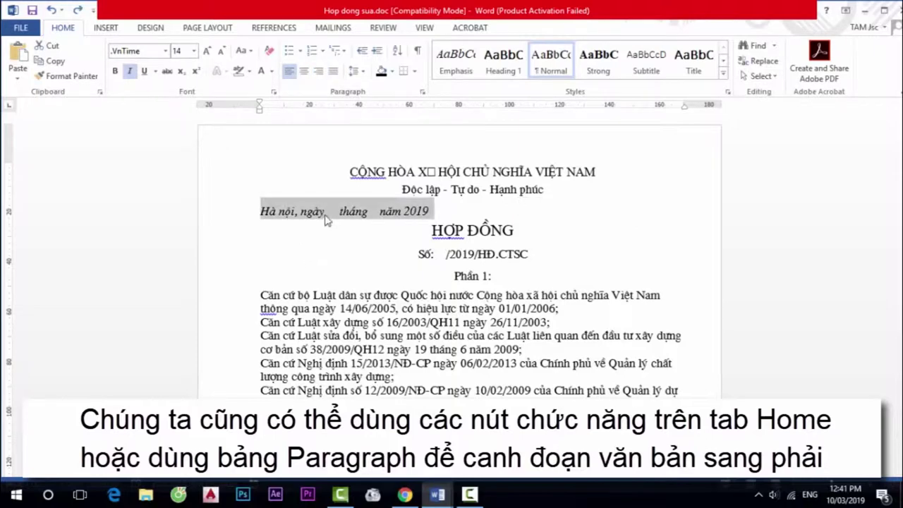
- Set the date line's alignment to Right in the Paragraph dialog
{"action": "right_click", "coordinate": [330, 218]}
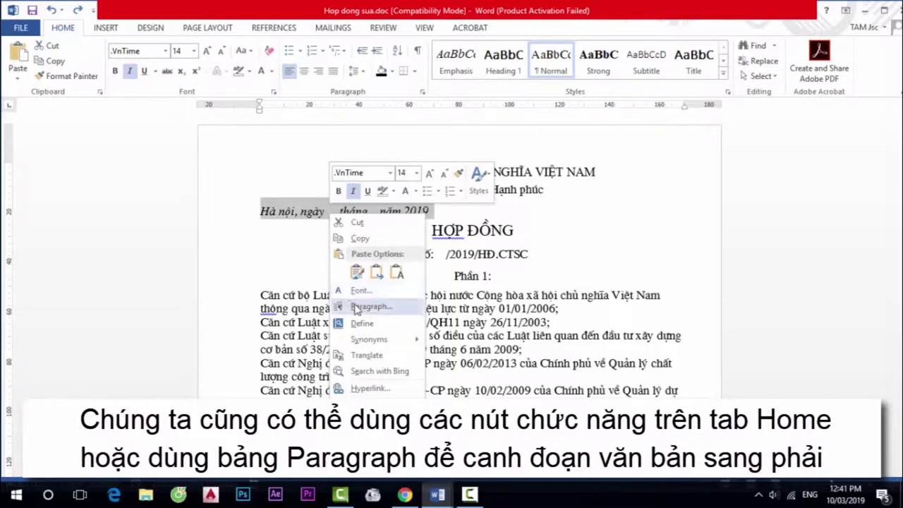
{"action": "left_click", "coordinate": [368, 307]}
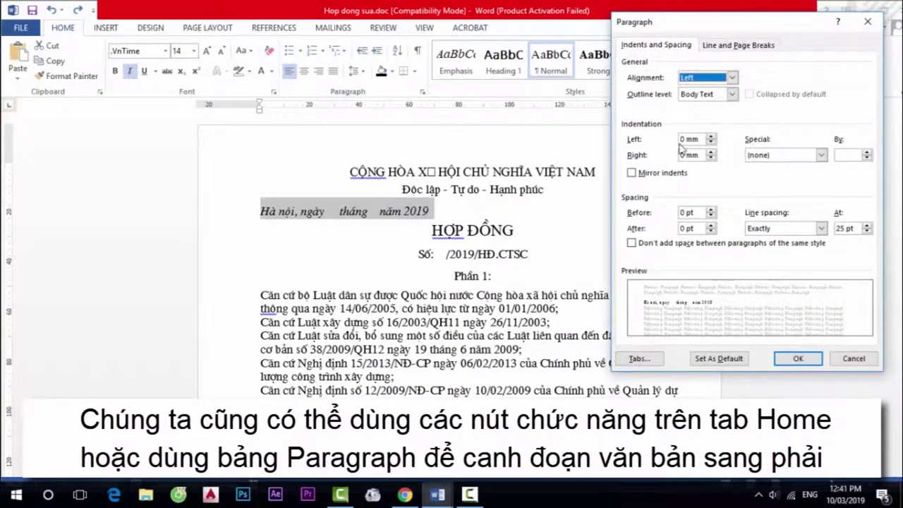
{"action": "left_click", "coordinate": [733, 77]}
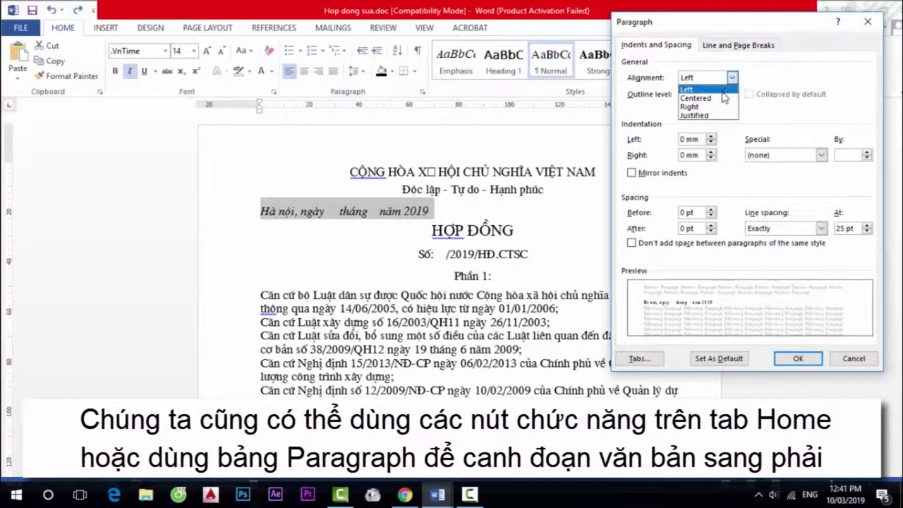
{"action": "left_click", "coordinate": [694, 106]}
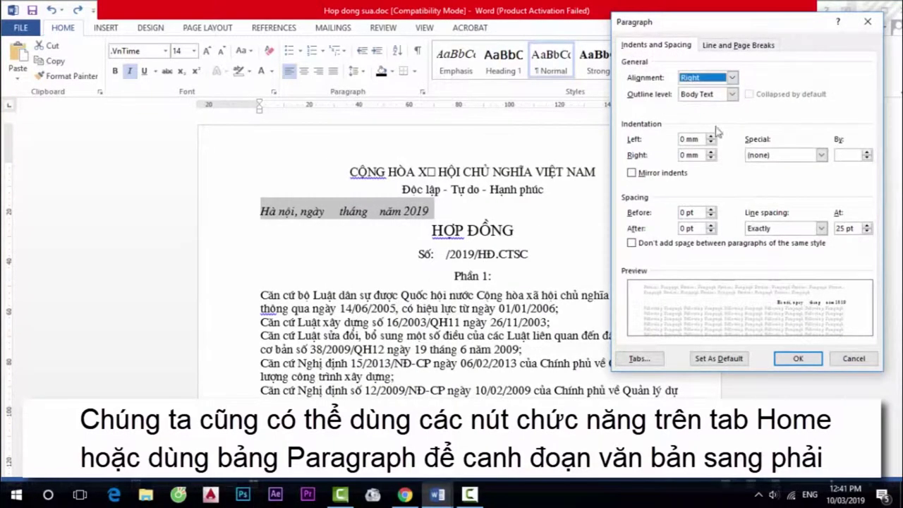
{"action": "left_click", "coordinate": [799, 359]}
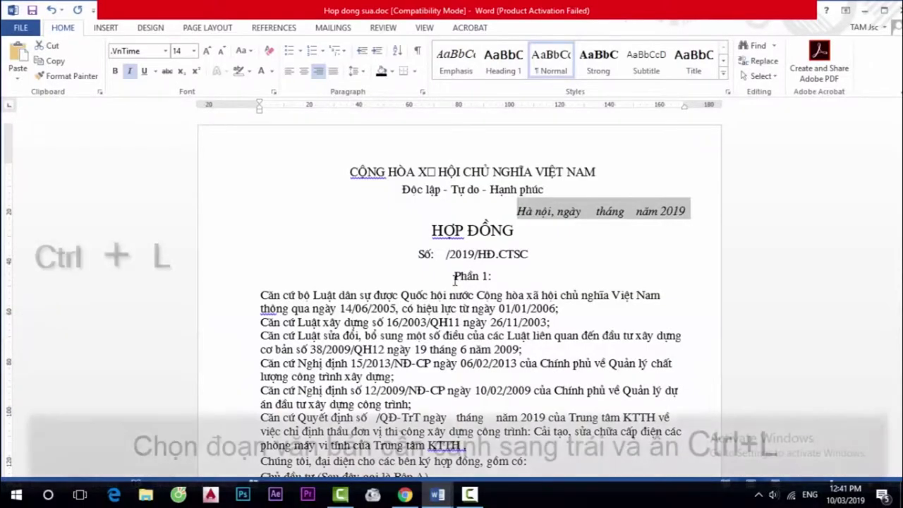
- Select the Phần 1: paragraph and try left-aligning it, restoring centring afterwards
{"action": "triple_click", "coordinate": [455, 276]}
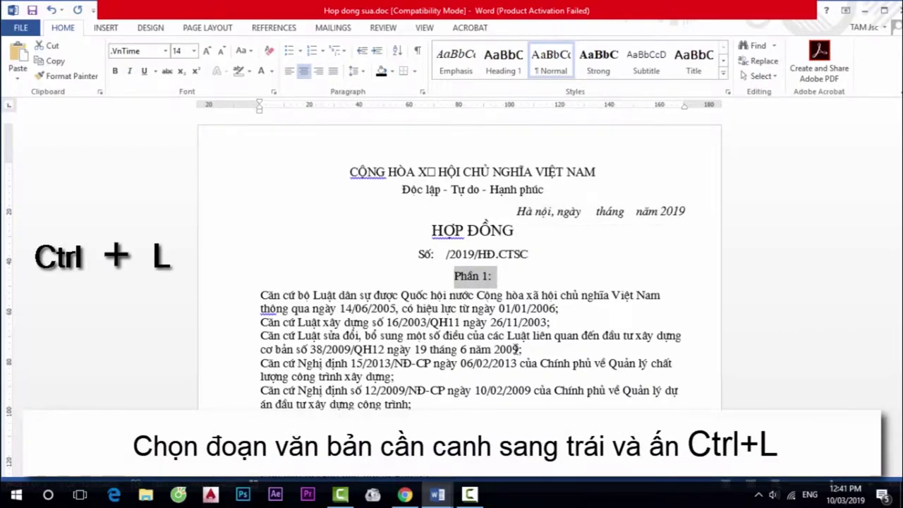
{"action": "key", "text": "ctrl+l"}
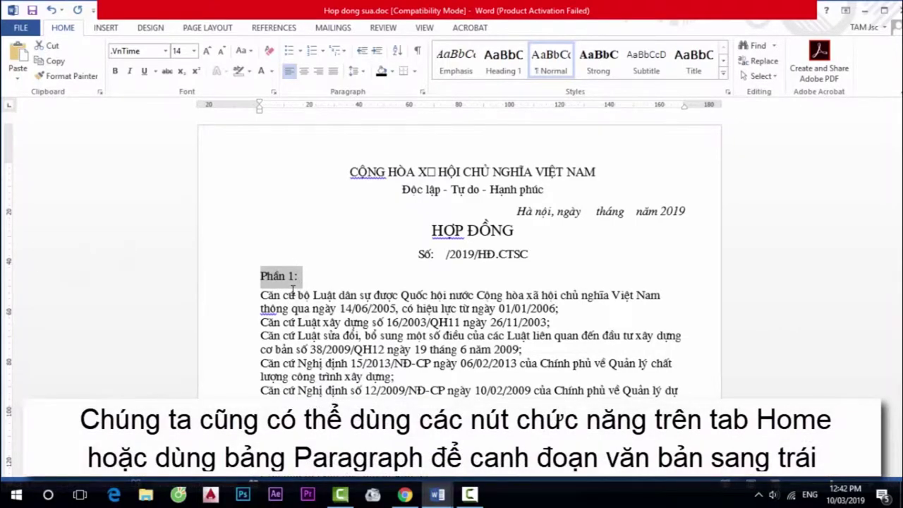
{"action": "key", "text": "ctrl+e"}
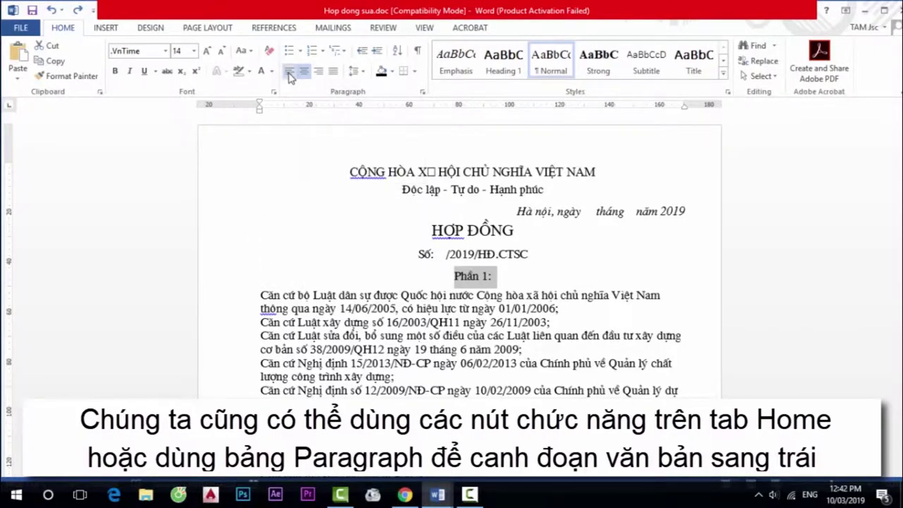
{"action": "left_click", "coordinate": [289, 71]}
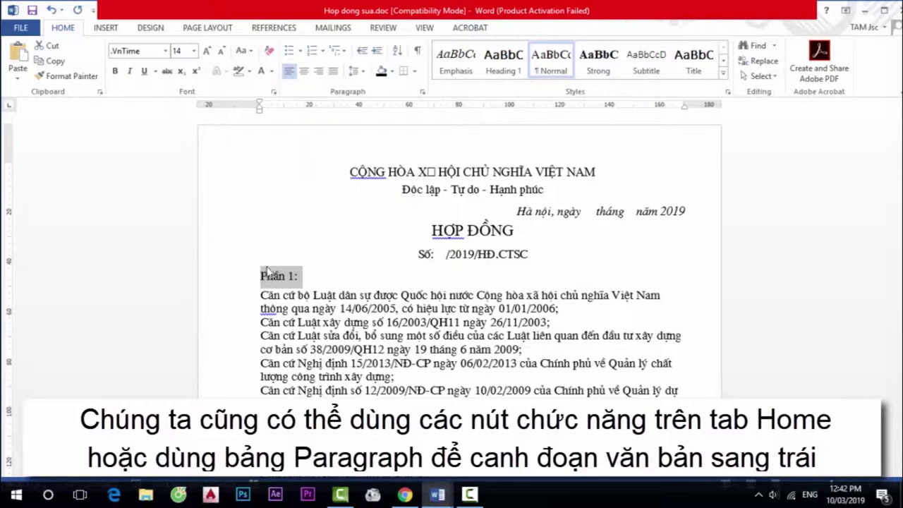
{"action": "key", "text": "ctrl+e"}
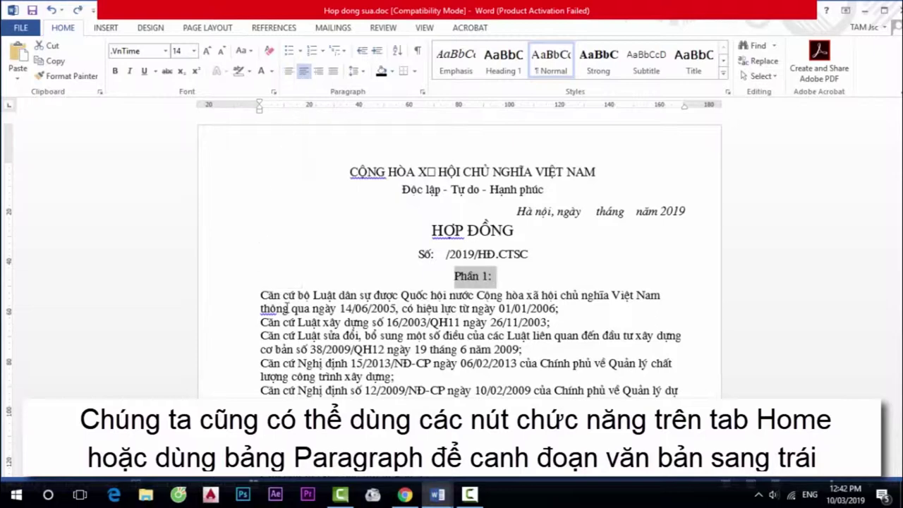
- Set Phần 1: to Left alignment in the Paragraph dialog
{"action": "right_click", "coordinate": [486, 283]}
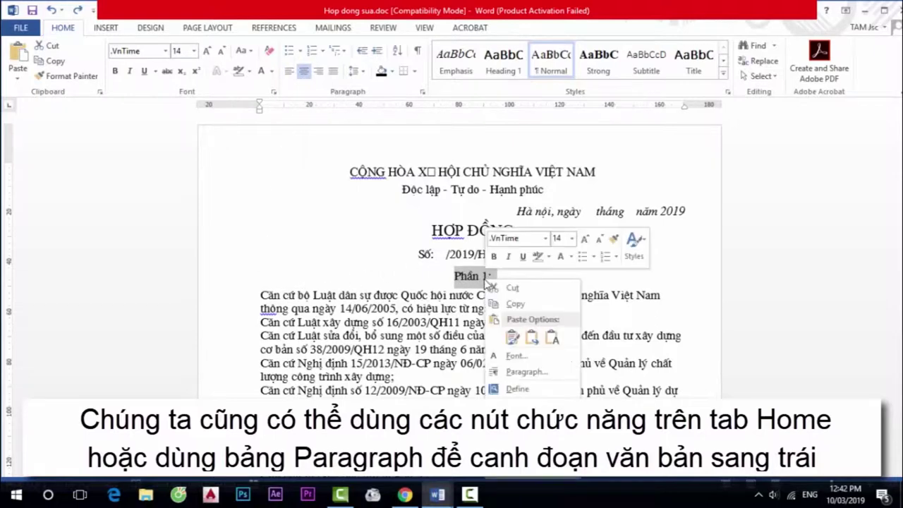
{"action": "left_click", "coordinate": [518, 377]}
{"action": "left_click", "coordinate": [733, 78]}
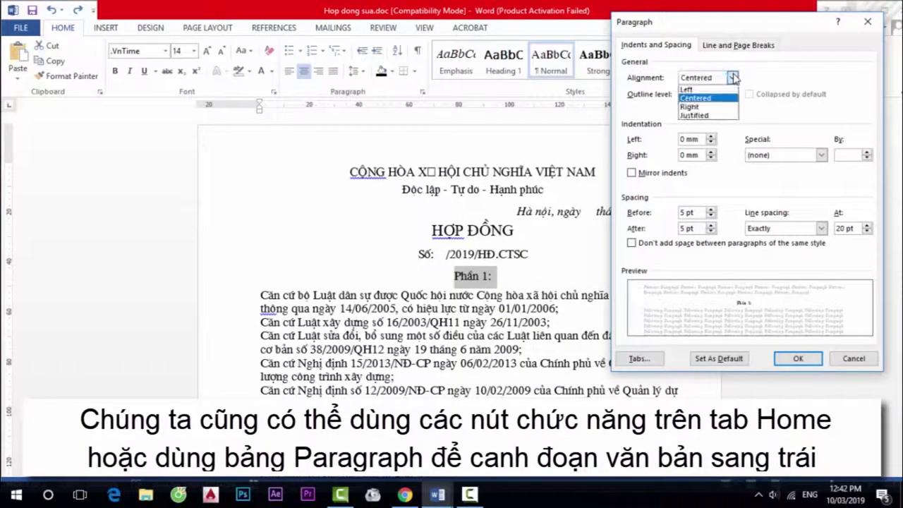
{"action": "left_click", "coordinate": [703, 90]}
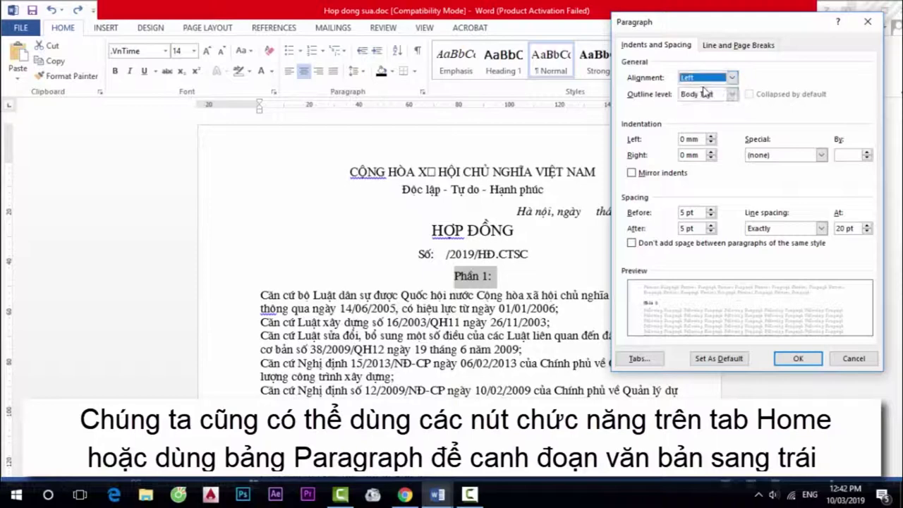
{"action": "left_click", "coordinate": [796, 359]}
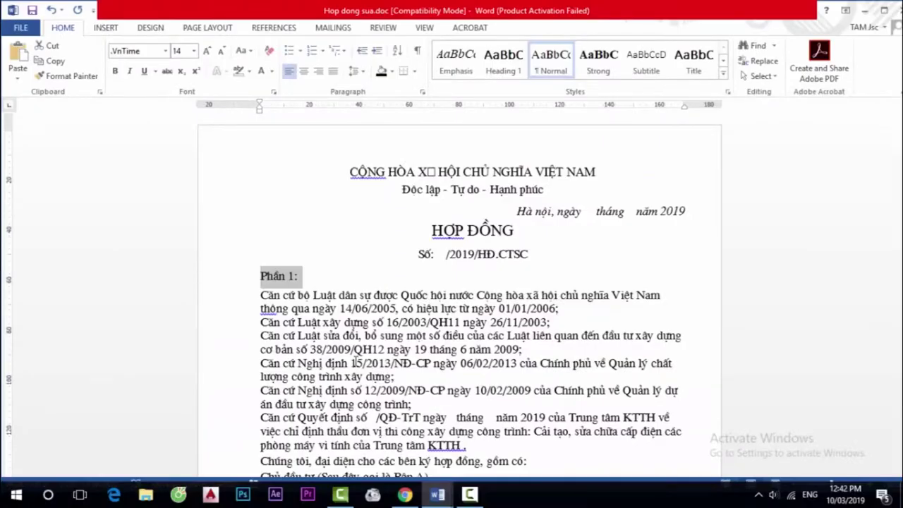
- Select the Căn cứ paragraphs through KTTH. and try justifying them, reverting to left alignment
{"action": "scroll", "coordinate": [356, 362], "scroll_direction": "down", "scroll_amount": 3}
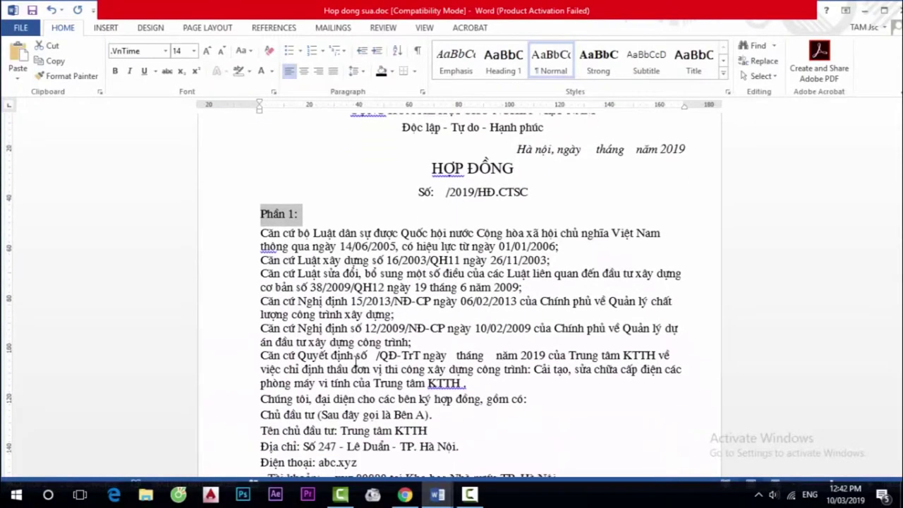
{"action": "scroll", "coordinate": [337, 349], "scroll_direction": "down", "scroll_amount": 2}
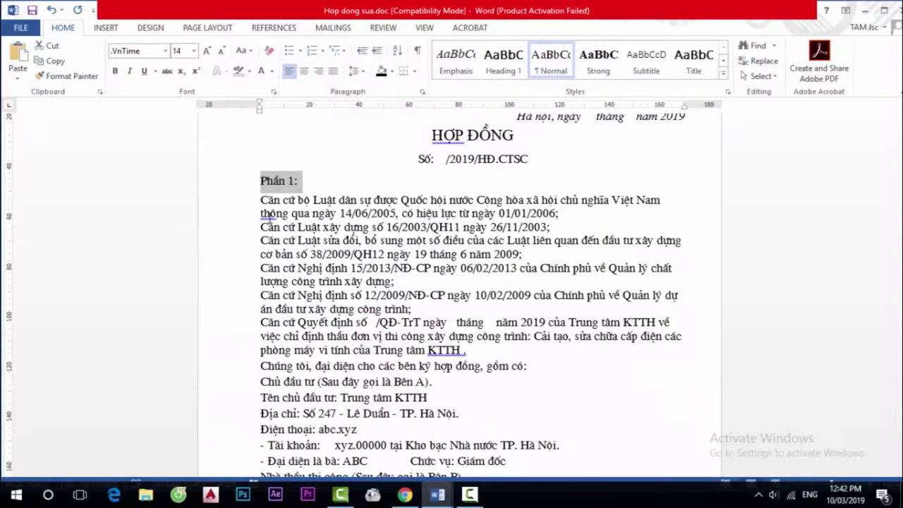
{"action": "left_click", "coordinate": [260, 202]}
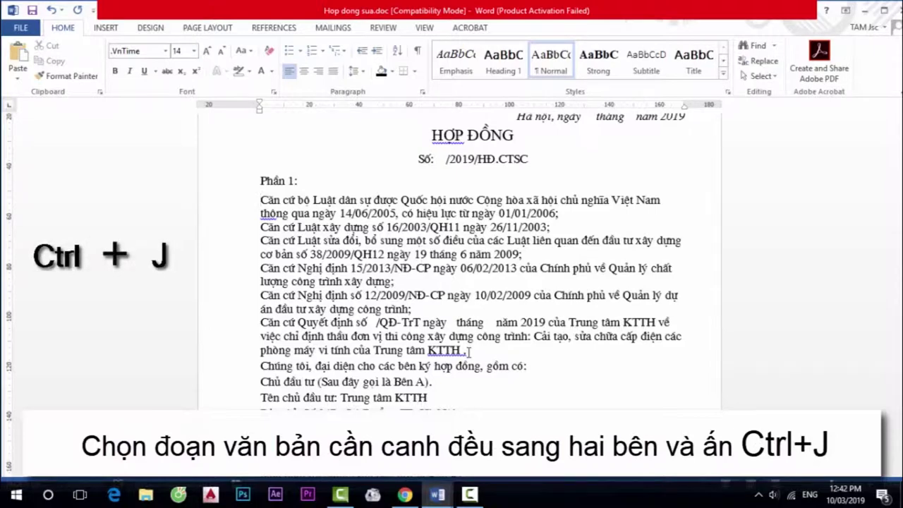
{"action": "left_click", "coordinate": [467, 351], "text": "shift"}
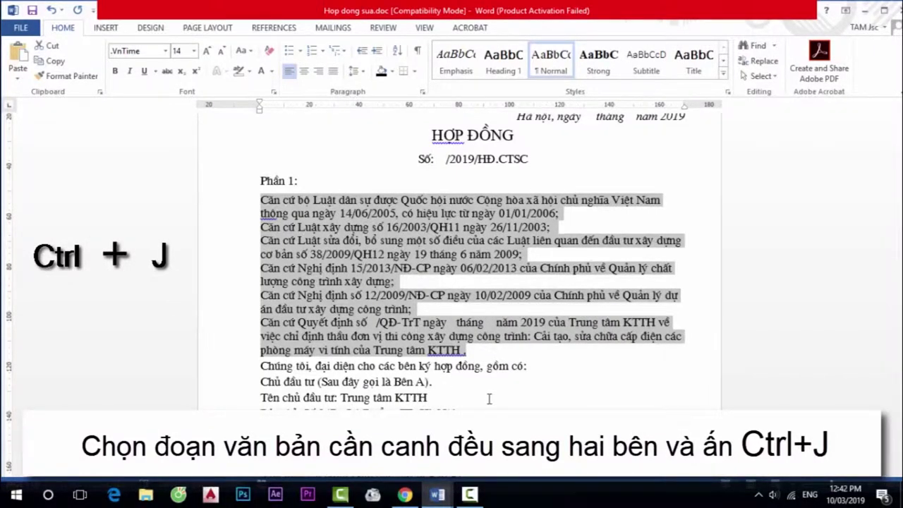
{"action": "key", "text": "ctrl+j"}
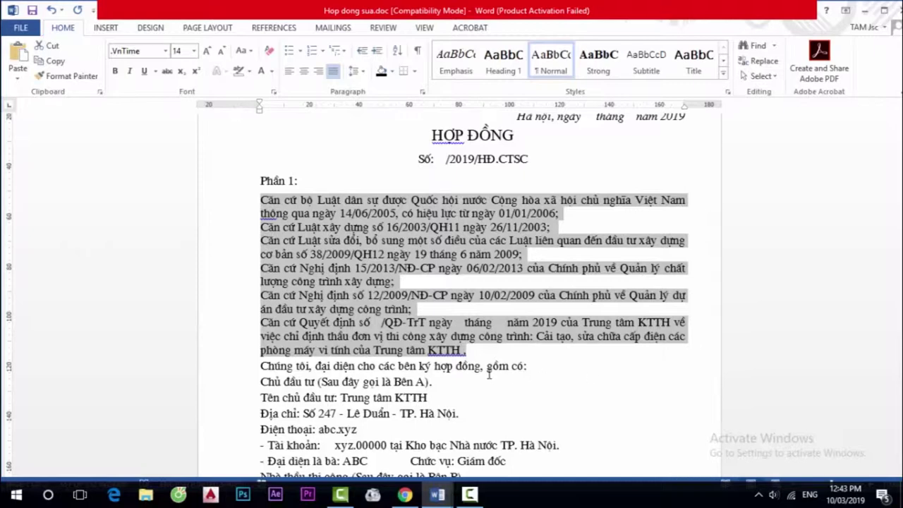
{"action": "key", "text": "ctrl+z"}
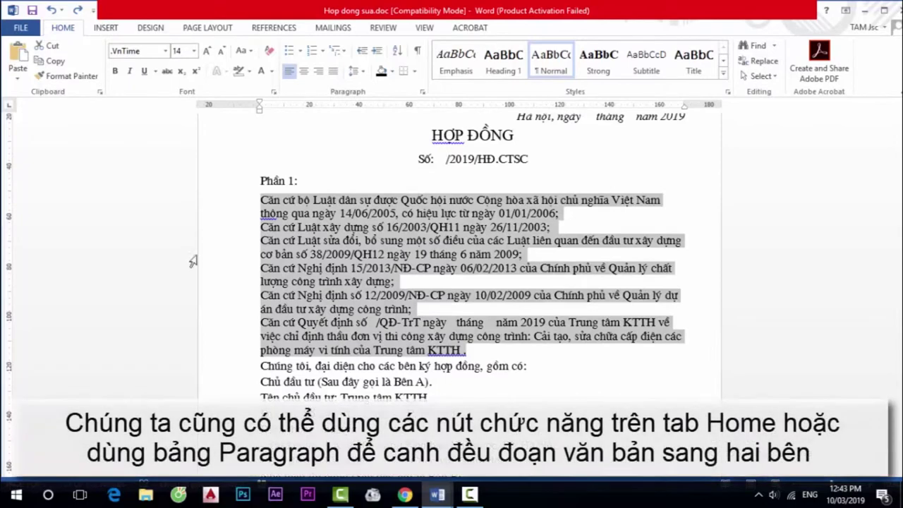
{"action": "left_click", "coordinate": [331, 74]}
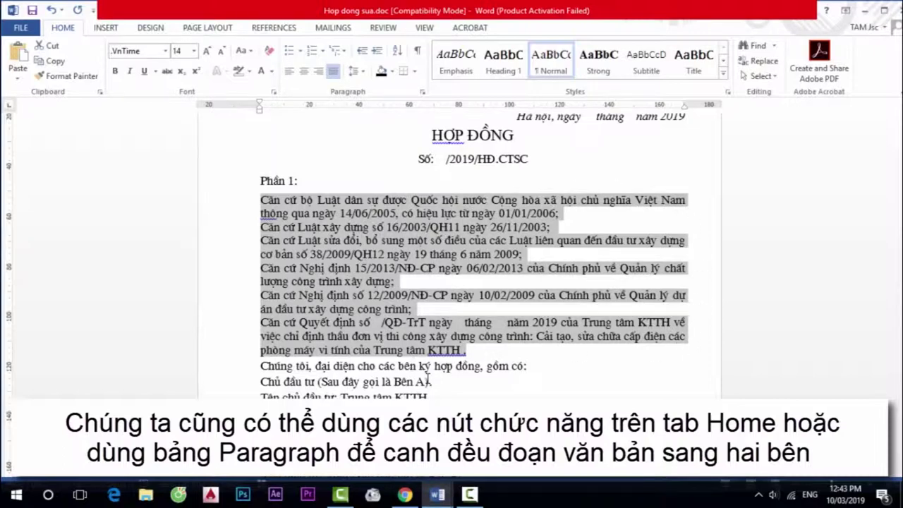
{"action": "key", "text": "ctrl+l"}
- Set the Căn cứ paragraphs to Justified alignment in the Paragraph dialog
{"action": "right_click", "coordinate": [363, 305]}
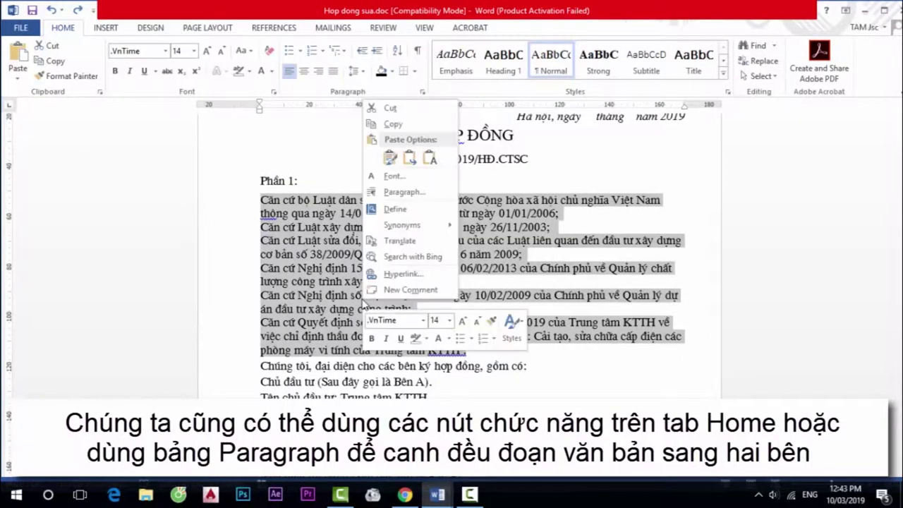
{"action": "left_click", "coordinate": [402, 193]}
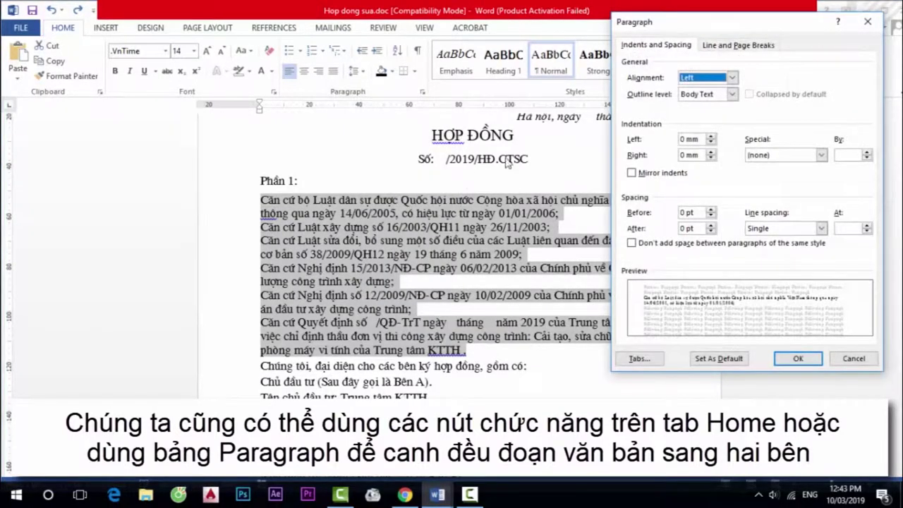
{"action": "left_click", "coordinate": [731, 79]}
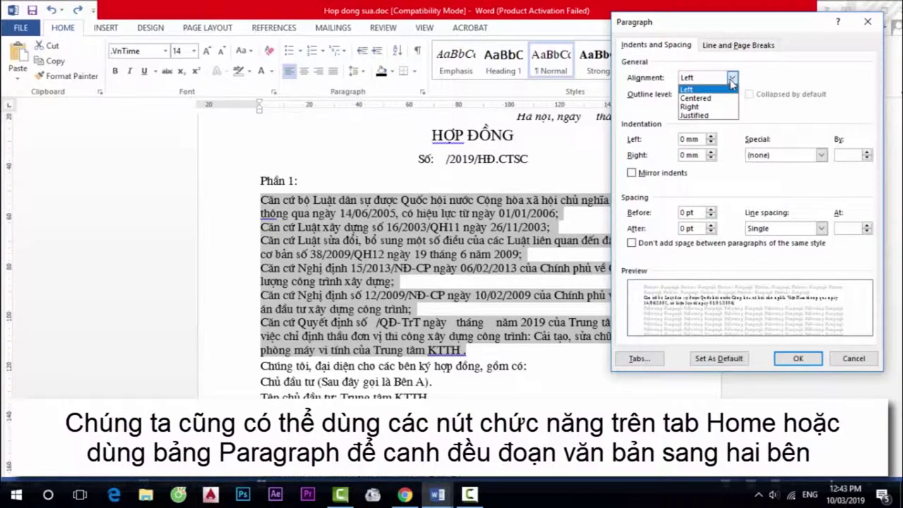
{"action": "left_click", "coordinate": [705, 117]}
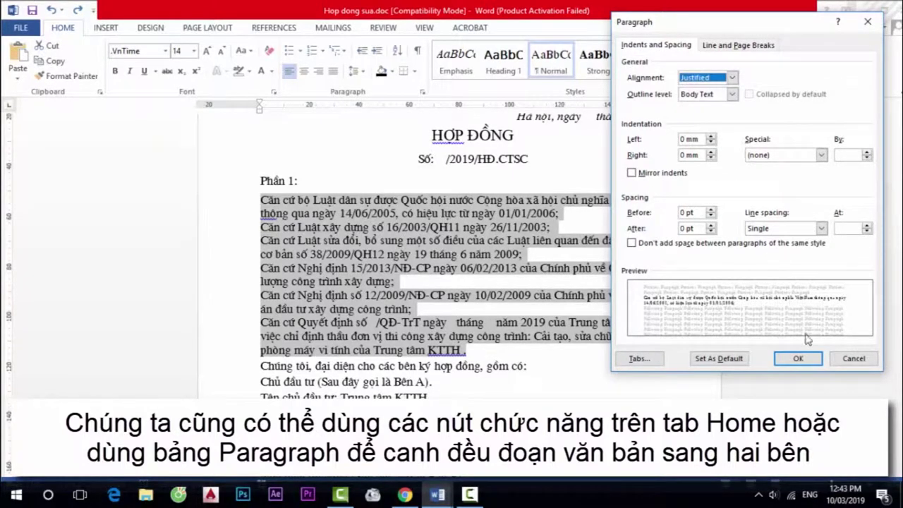
{"action": "left_click", "coordinate": [795, 359]}
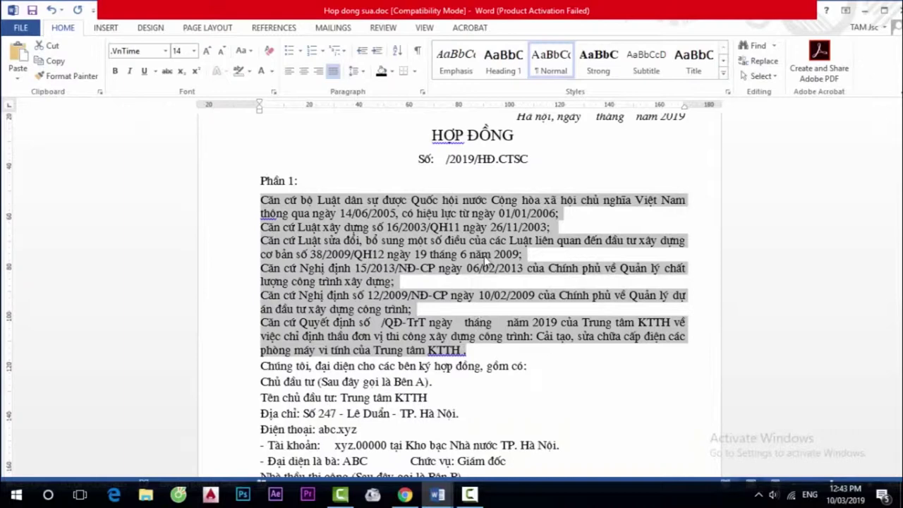
{"action": "scroll", "coordinate": [483, 257], "scroll_direction": "up", "scroll_amount": 2}
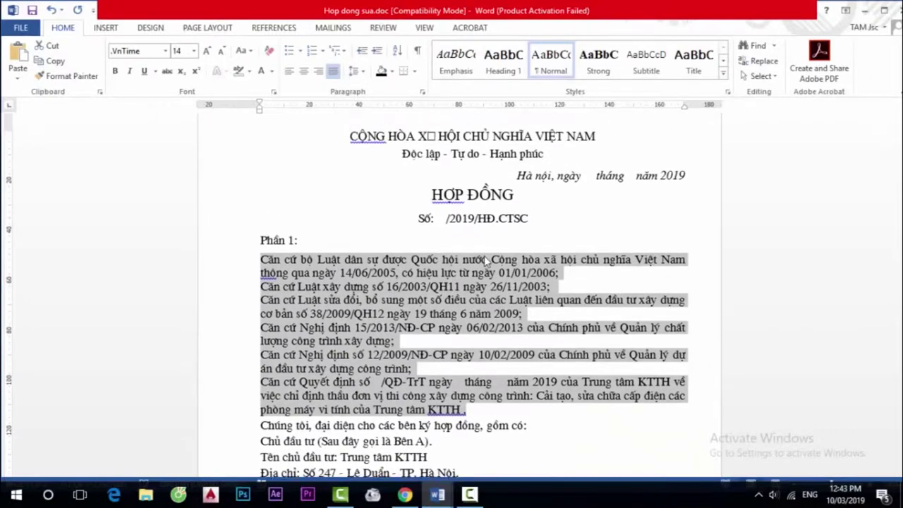
{"action": "left_click", "coordinate": [350, 140]}
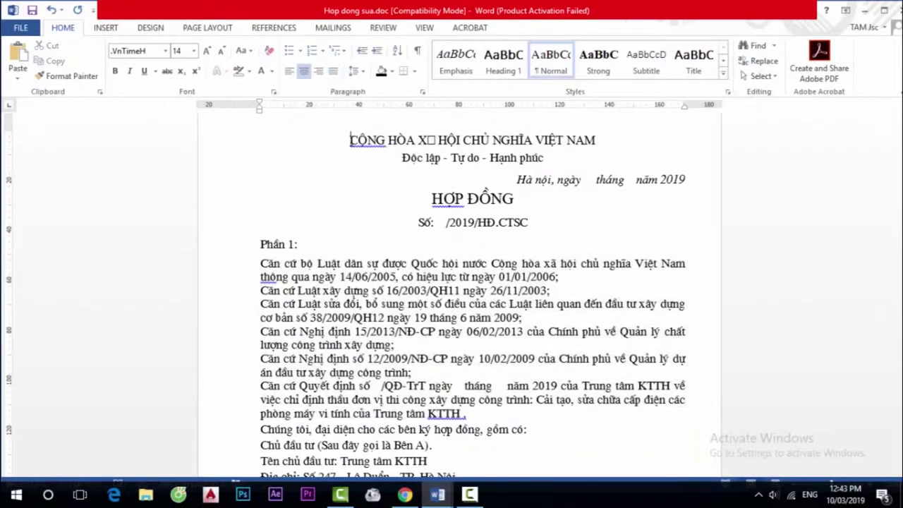
{"action": "left_click", "coordinate": [545, 157], "text": "shift"}
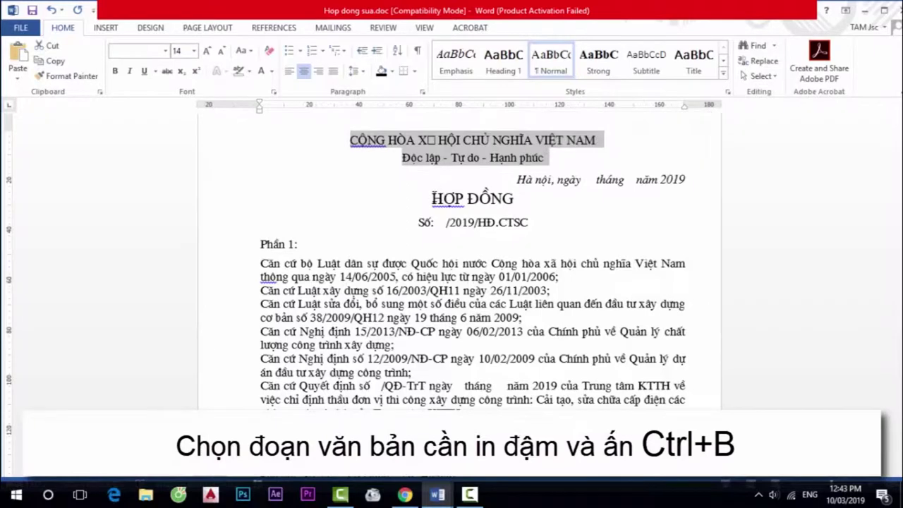
{"action": "left_click_drag", "start_coordinate": [432, 198], "coordinate": [529, 223]}
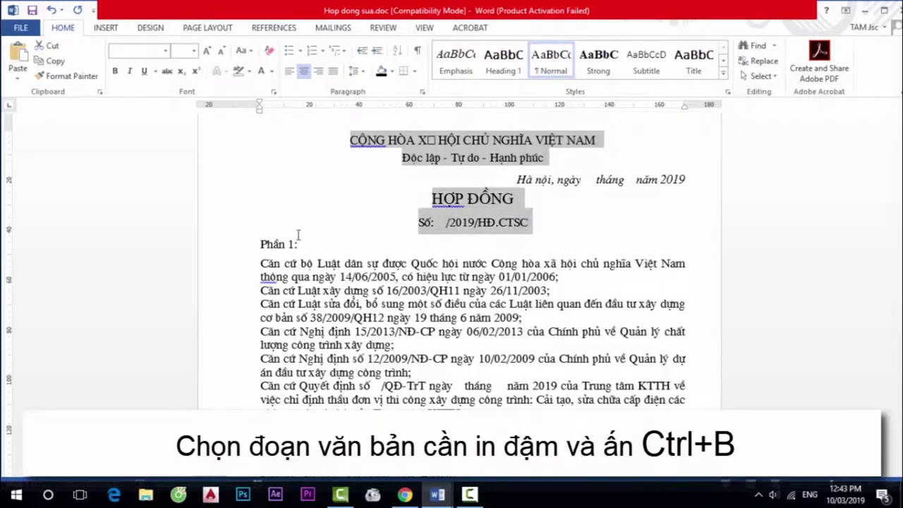
{"action": "left_click_drag", "start_coordinate": [261, 244], "coordinate": [297, 244], "text": "ctrl"}
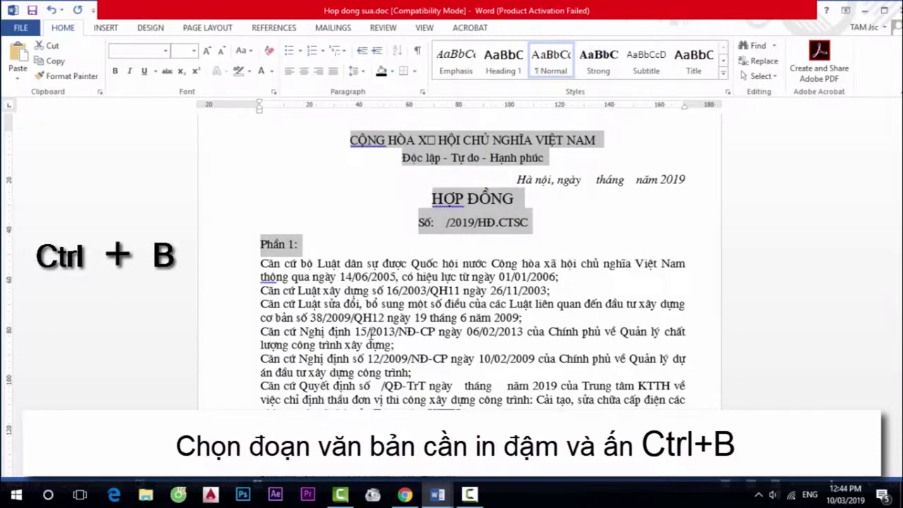
{"action": "key", "text": "ctrl+b"}
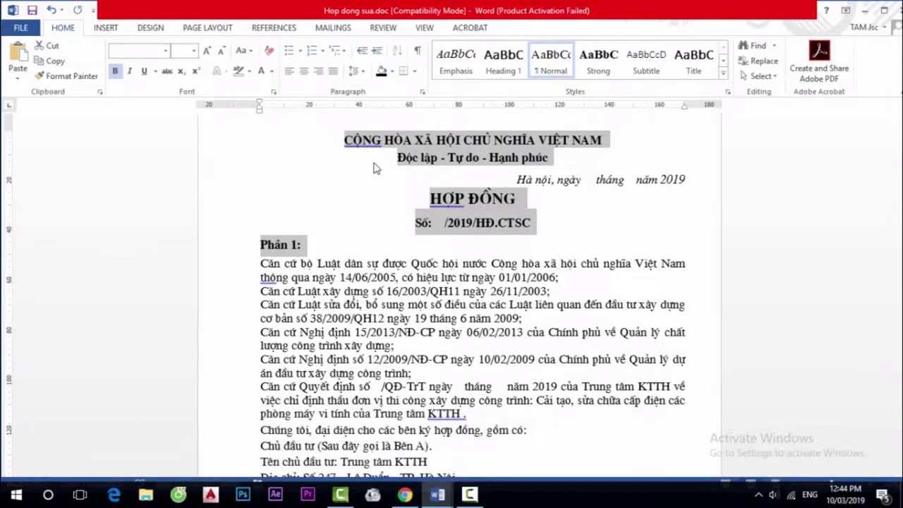
{"action": "key", "text": "ctrl+z"}
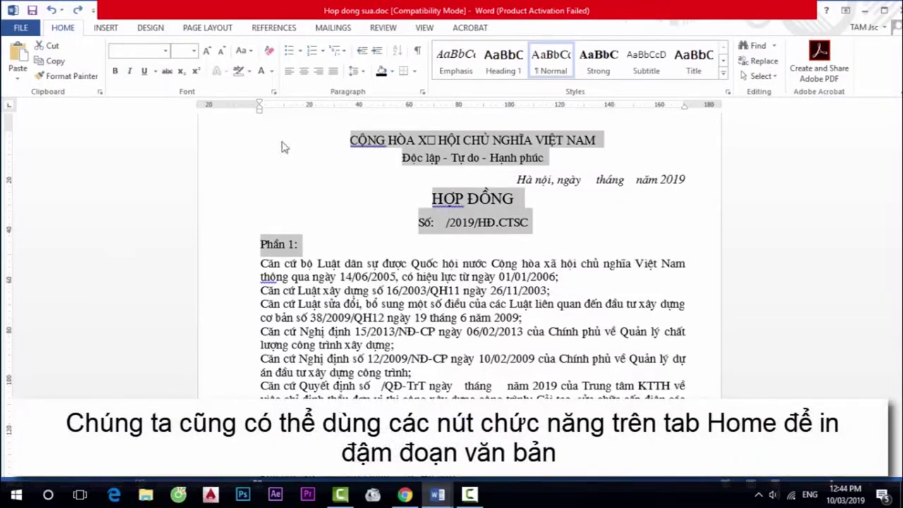
{"action": "left_click", "coordinate": [115, 71]}
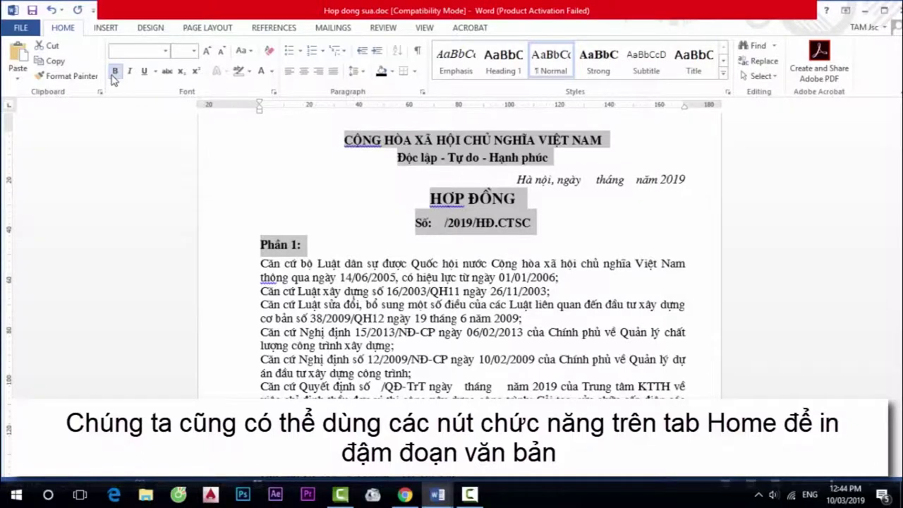
{"action": "key", "text": "ctrl+b"}
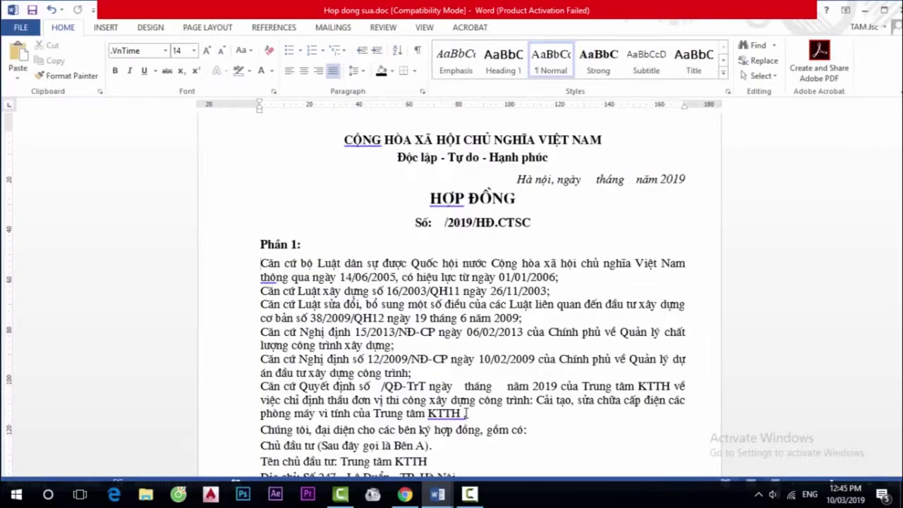
- Select the Căn cứ paragraphs through KTTH. and set them in italics
{"action": "left_click", "coordinate": [466, 414], "text": "shift"}
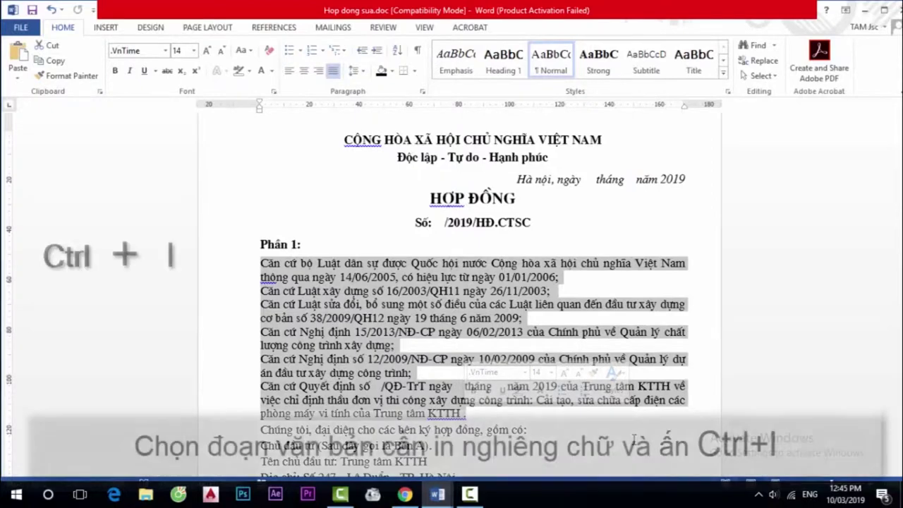
{"action": "key", "text": "ctrl+i"}
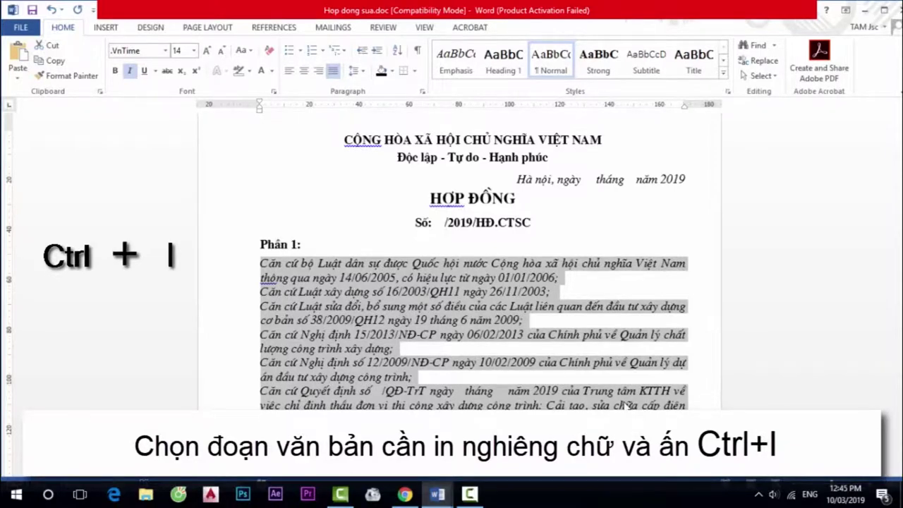
{"action": "key", "text": "ctrl+i"}
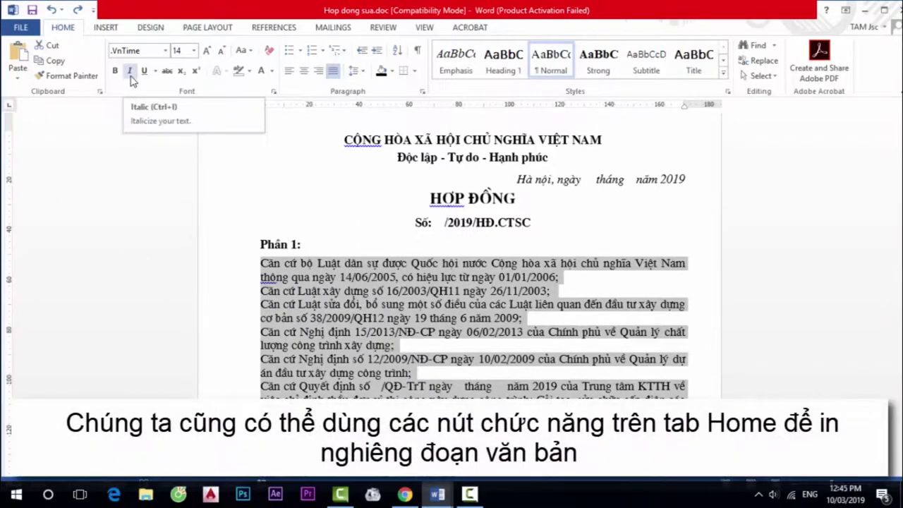
{"action": "left_click", "coordinate": [130, 71]}
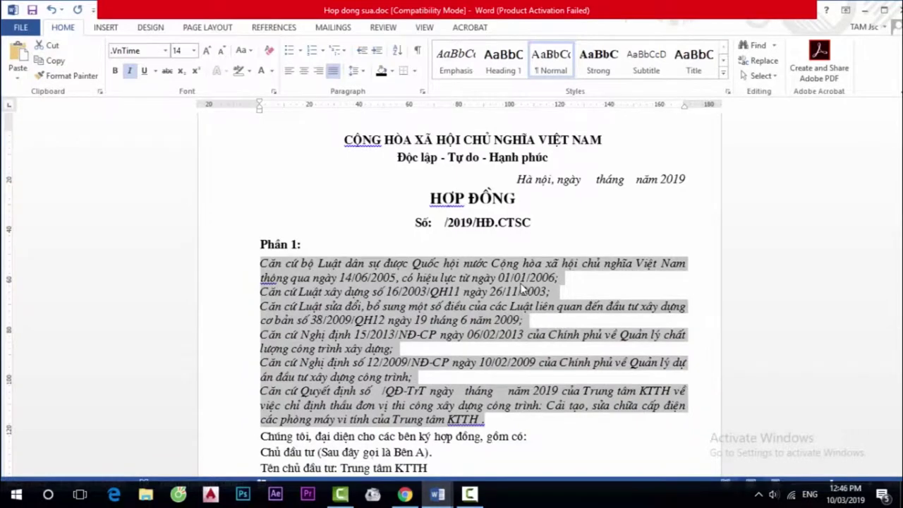
- Select the 'Độc lập - Tự do - Hạnh phúc' line and toggle its underline, leaving it underlined
{"action": "left_click", "coordinate": [397, 157]}
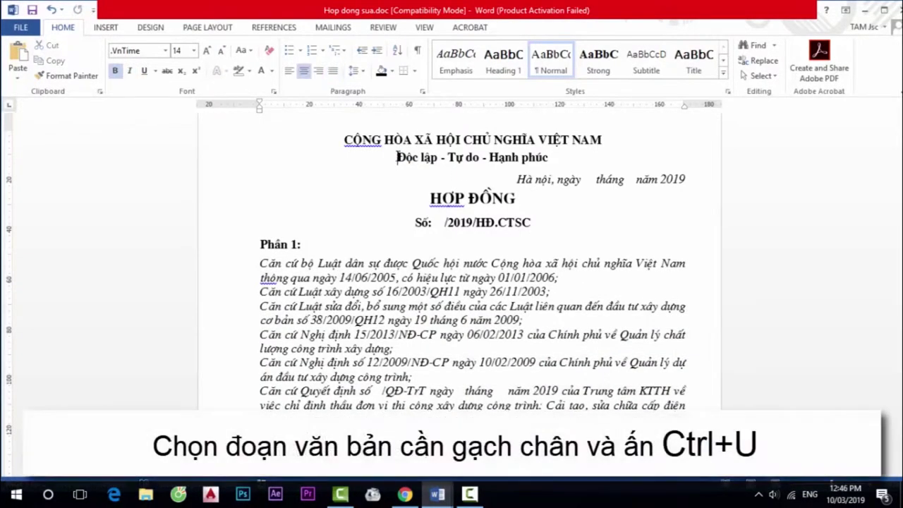
{"action": "left_click", "coordinate": [553, 157], "text": "shift"}
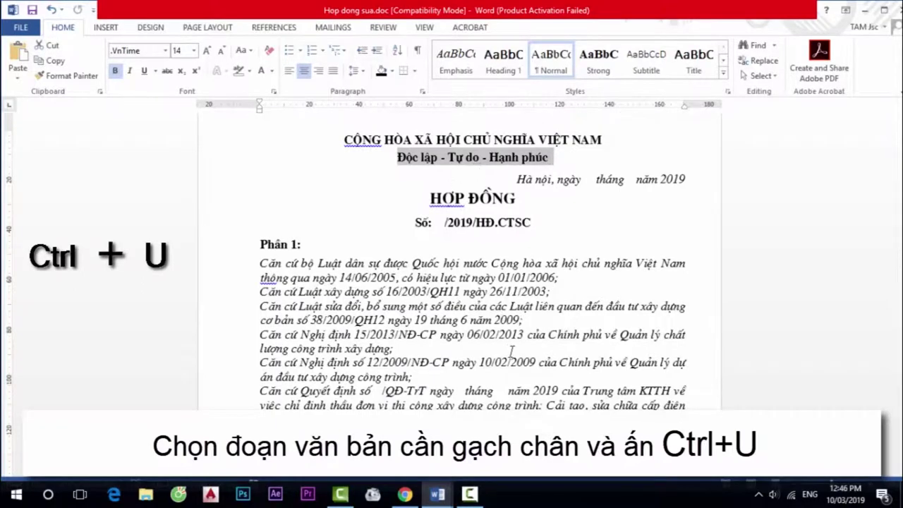
{"action": "key", "text": "ctrl+u"}
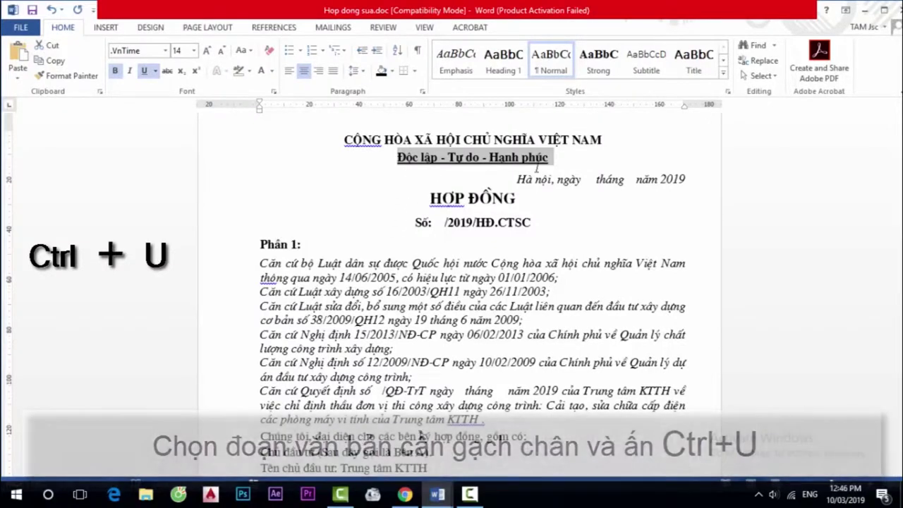
{"action": "key", "text": "ctrl+u"}
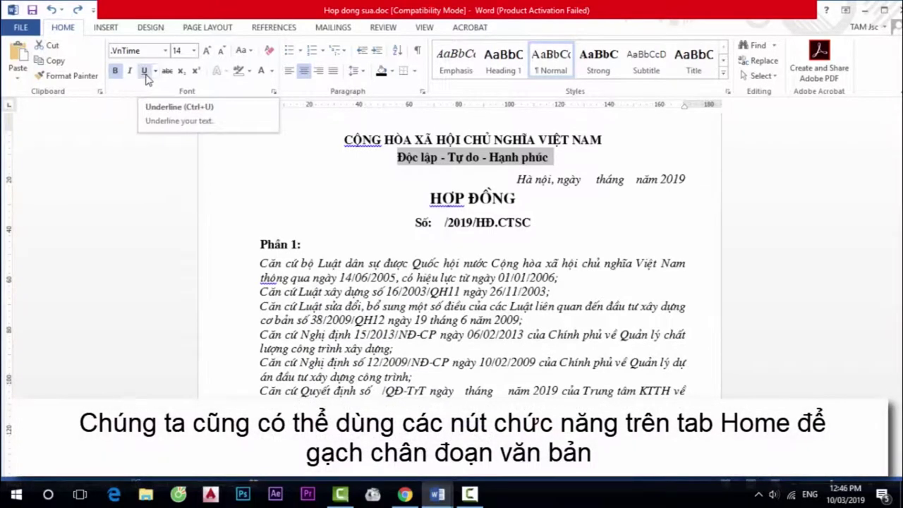
{"action": "left_click", "coordinate": [145, 72]}
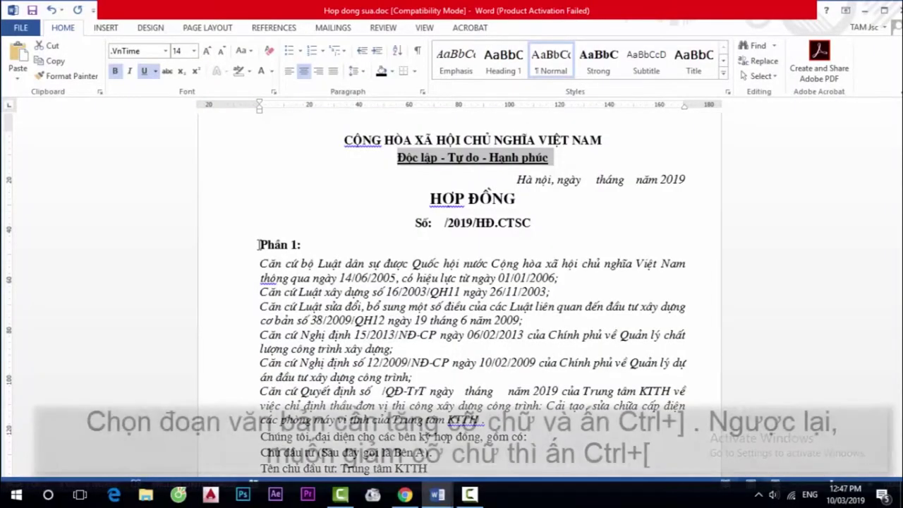
- Select Phần 1: and try the Ctrl+] and Ctrl+[ size shortcuts, restoring it to 14 pt
{"action": "left_click_drag", "start_coordinate": [259, 244], "coordinate": [301, 244]}
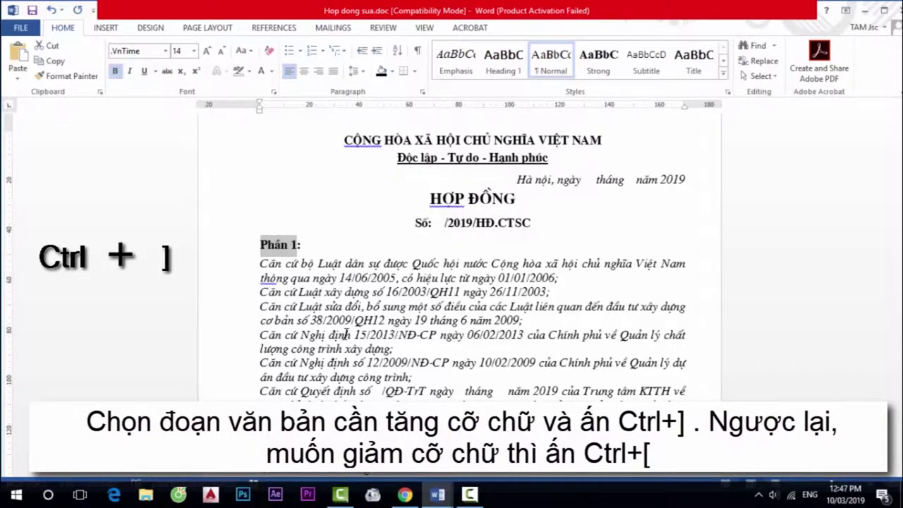
{"action": "key", "text": "ctrl+bracketright"}
{"action": "key", "text": "ctrl+bracketright"}
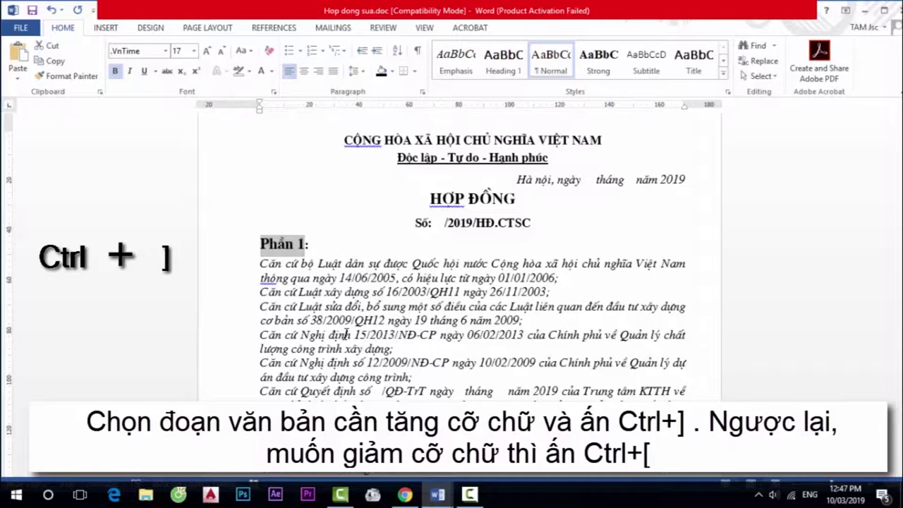
{"action": "key", "text": "ctrl+bracketleft"}
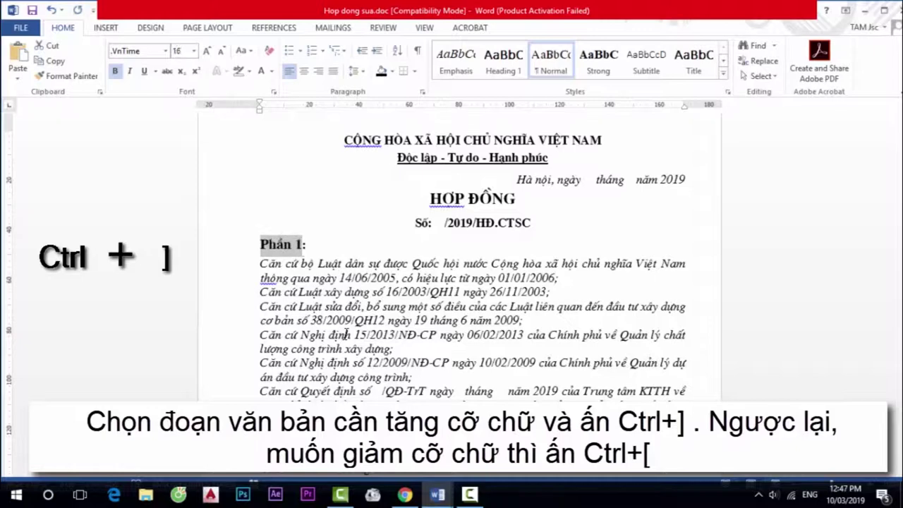
{"action": "key", "text": "ctrl+bracketleft"}
{"action": "key", "text": "ctrl+bracketleft"}
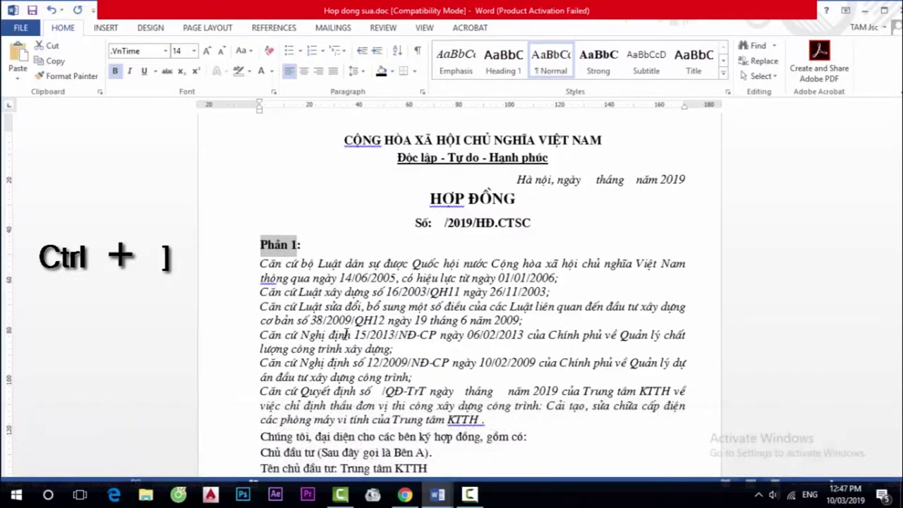
{"action": "key", "text": "ctrl+bracketright"}
{"action": "key", "text": "ctrl+bracketright"}
{"action": "key", "text": "ctrl+bracketright"}
{"action": "key", "text": "ctrl+bracketright"}
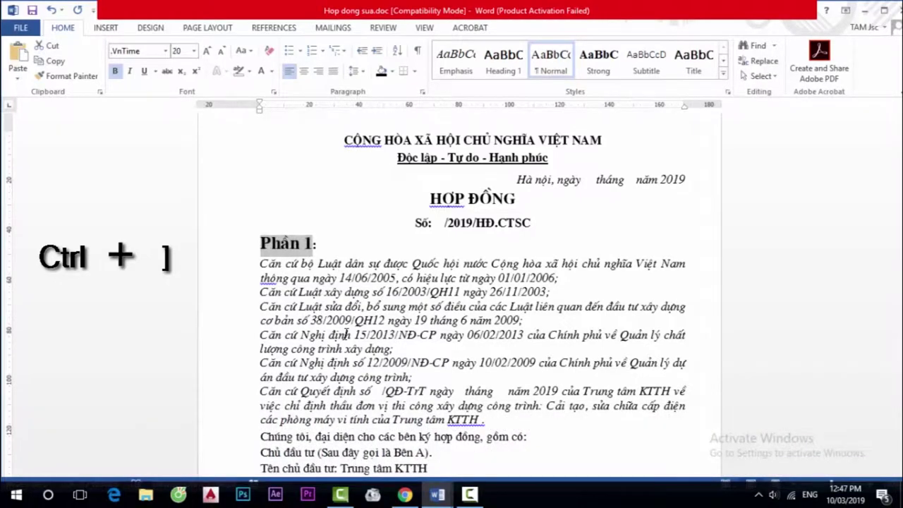
{"action": "key", "text": "ctrl+z"}
{"action": "key", "text": "ctrl+z"}
{"action": "key", "text": "ctrl+z"}
{"action": "key", "text": "ctrl+z"}
{"action": "key", "text": "ctrl+z"}
{"action": "key", "text": "ctrl+z"}
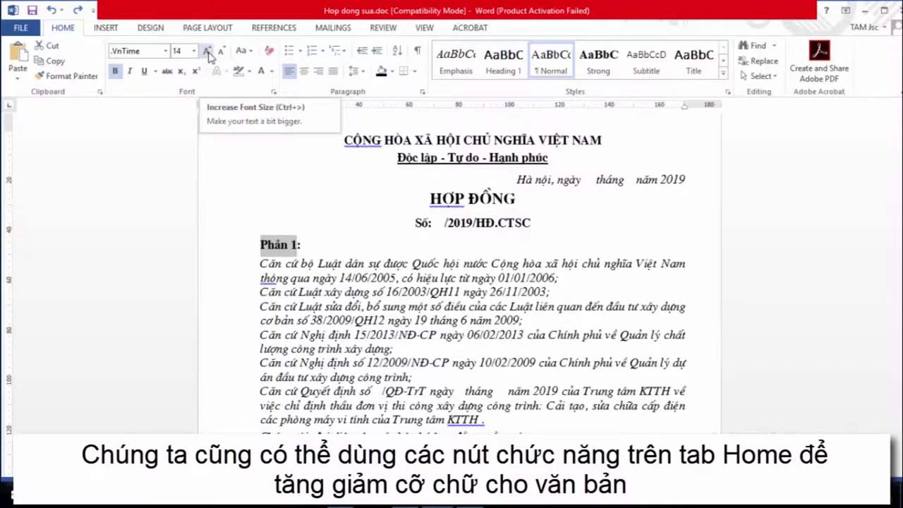
- Enlarge the Phần 1: heading to 20 pt with Increase Font Size
{"action": "left_click", "coordinate": [208, 53]}
{"action": "left_click", "coordinate": [208, 53]}
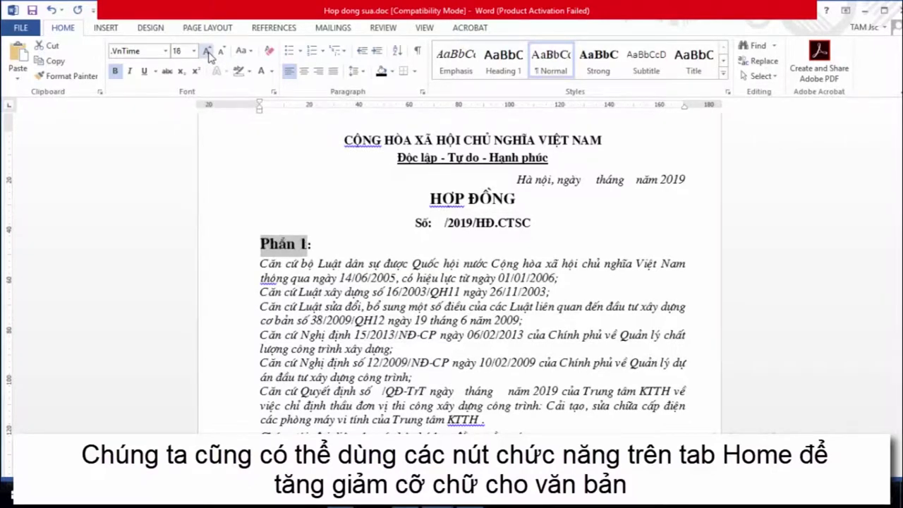
{"action": "left_click", "coordinate": [208, 53]}
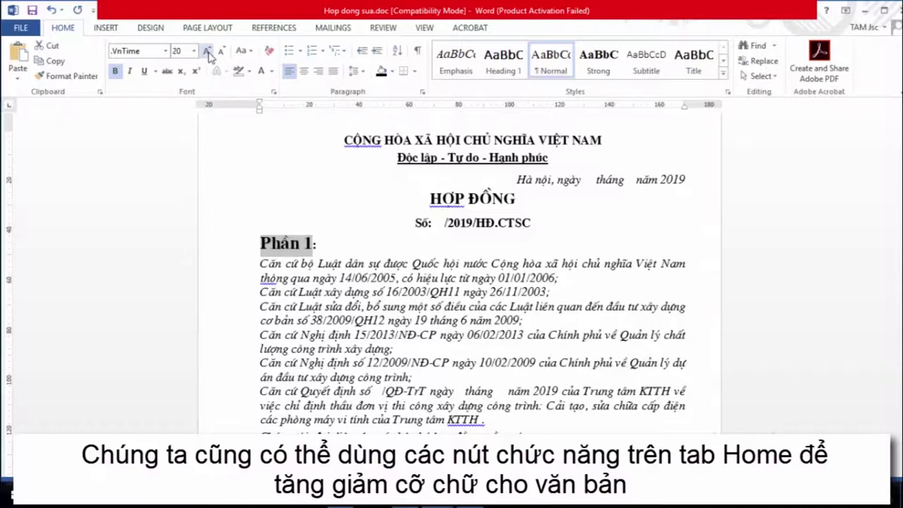
{"action": "key", "text": "ctrl+z"}
{"action": "key", "text": "ctrl+z"}
{"action": "key", "text": "ctrl+z"}
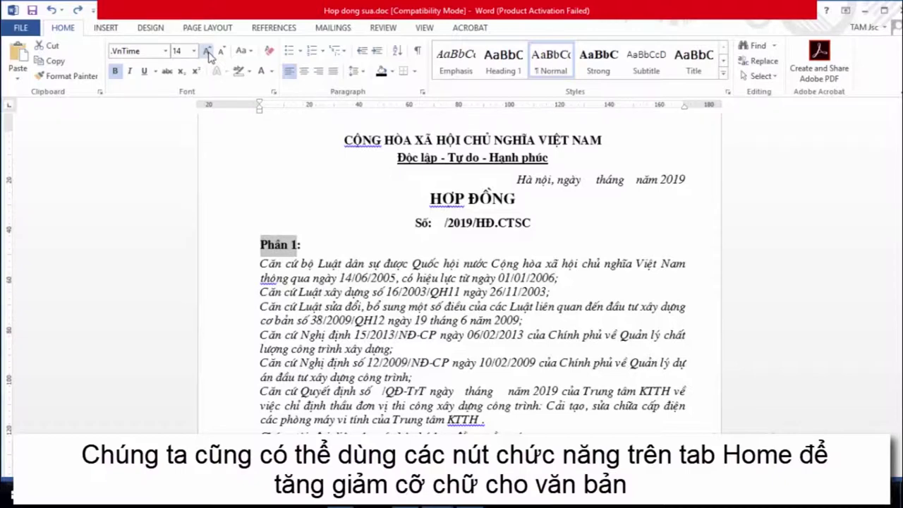
{"action": "left_click", "coordinate": [207, 52]}
{"action": "left_click", "coordinate": [208, 53]}
{"action": "left_click", "coordinate": [207, 52]}
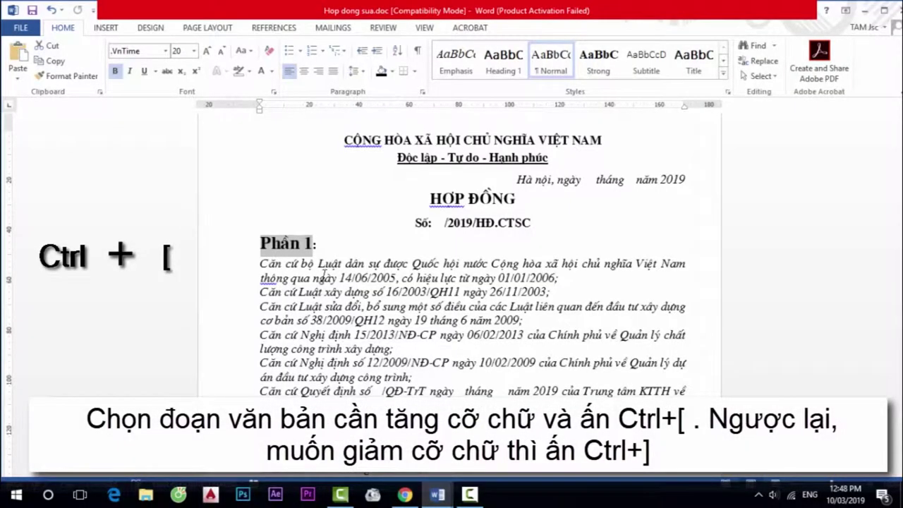
- Test Ctrl+[ and Ctrl+] on Phần 1:, then shrink the heading from 20 pt to 16 pt
{"action": "key", "text": "ctrl+bracketleft"}
{"action": "key", "text": "ctrl+bracketleft"}
{"action": "key", "text": "ctrl+bracketleft"}
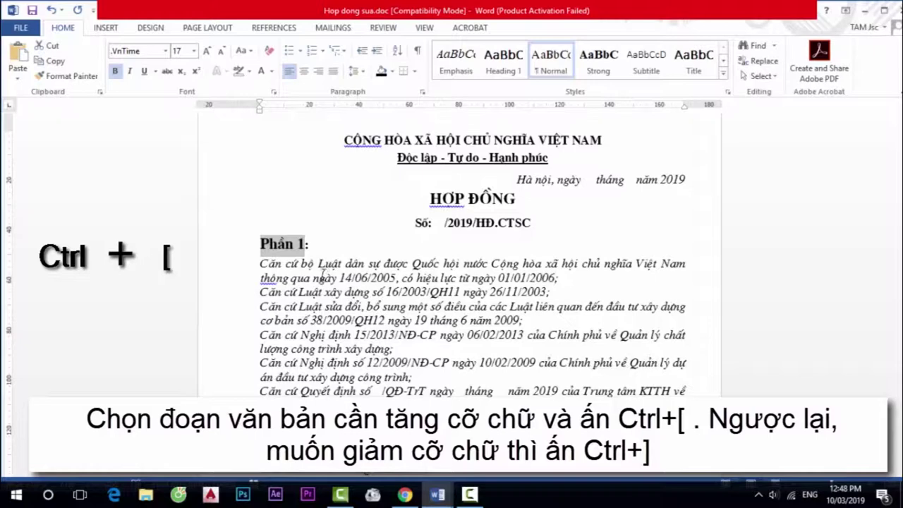
{"action": "key", "text": "ctrl+bracketright"}
{"action": "key", "text": "ctrl+bracketright"}
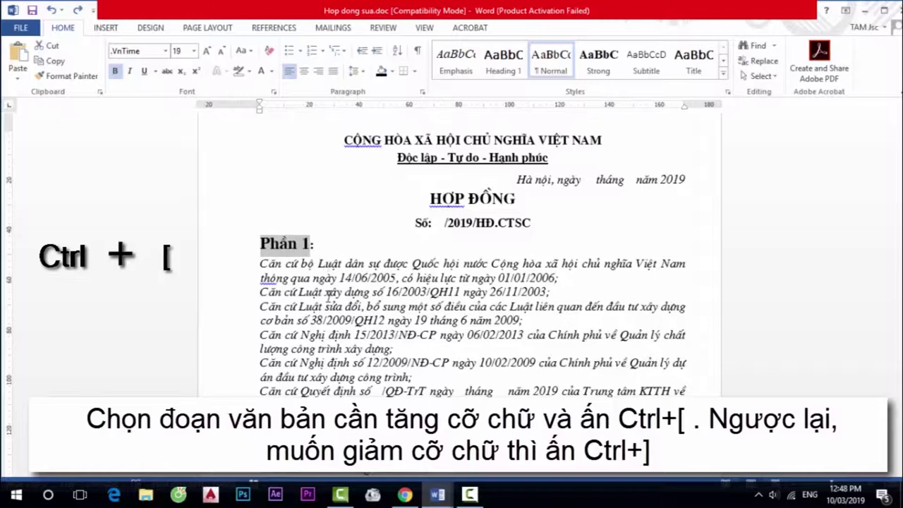
{"action": "key", "text": "ctrl+bracketright"}
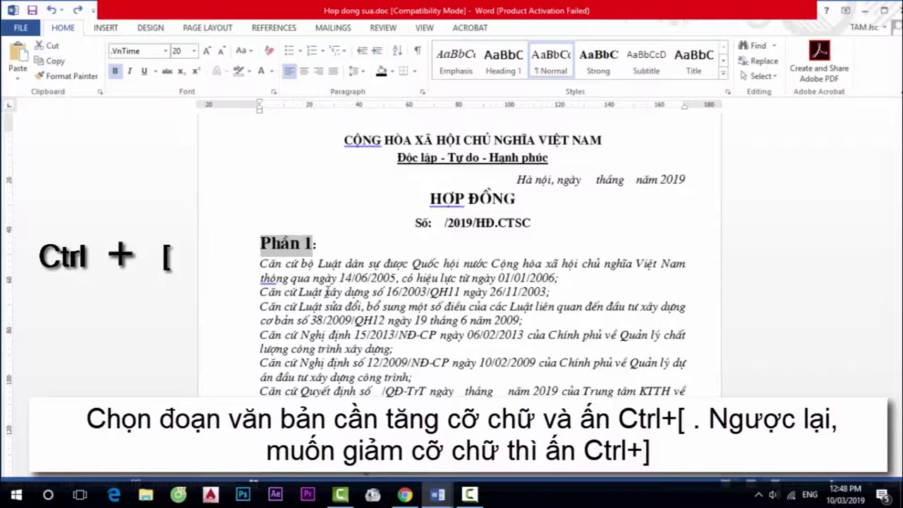
{"action": "key", "text": "ctrl+bracketleft"}
{"action": "key", "text": "ctrl+bracketleft"}
{"action": "key", "text": "ctrl+bracketleft"}
{"action": "key", "text": "ctrl+bracketleft"}
{"action": "key", "text": "ctrl+bracketleft"}
{"action": "key", "text": "ctrl+bracketleft"}
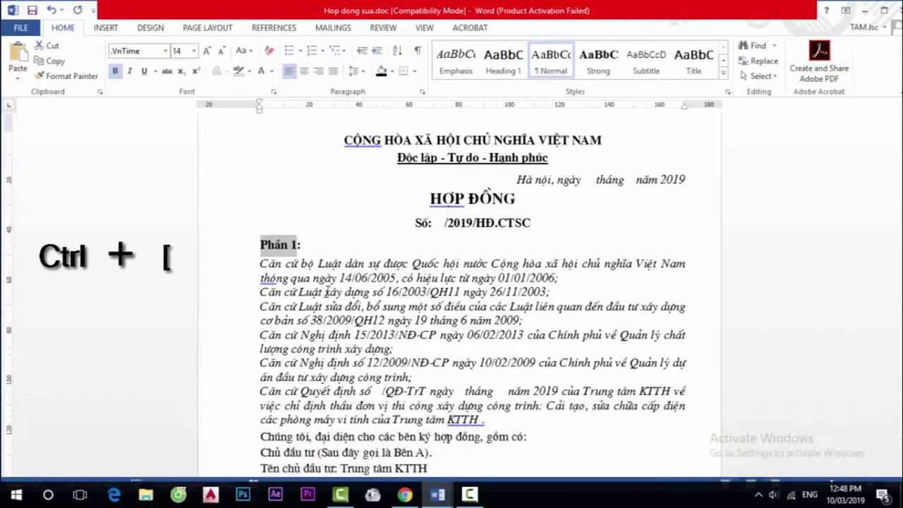
{"action": "key", "text": "ctrl+bracketright"}
{"action": "key", "text": "ctrl+bracketright"}
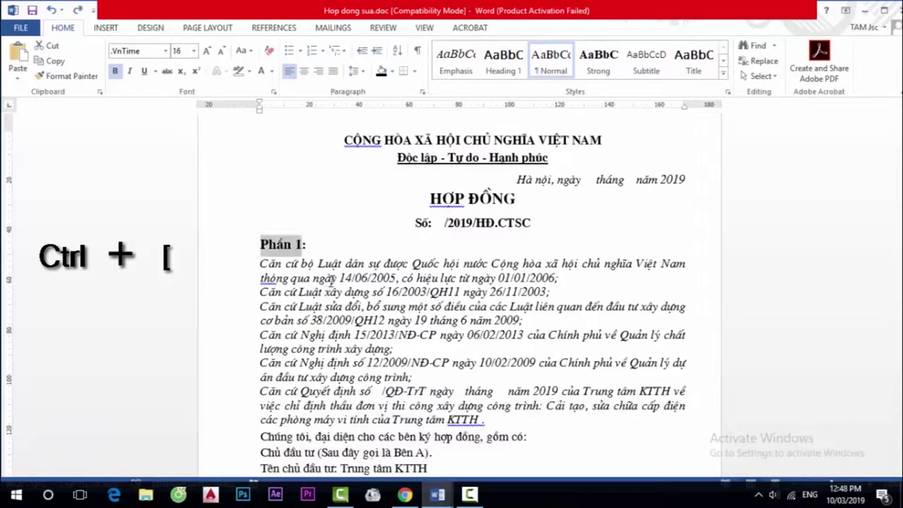
{"action": "key", "text": "ctrl+bracketright"}
{"action": "key", "text": "ctrl+bracketright"}
{"action": "key", "text": "ctrl+bracketright"}
{"action": "key", "text": "ctrl+bracketright"}
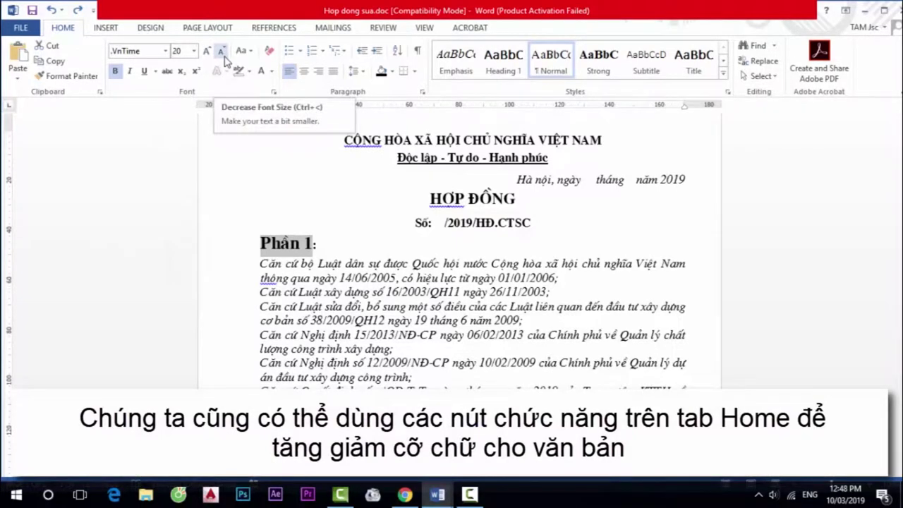
{"action": "left_click", "coordinate": [222, 52]}
{"action": "left_click", "coordinate": [222, 52]}
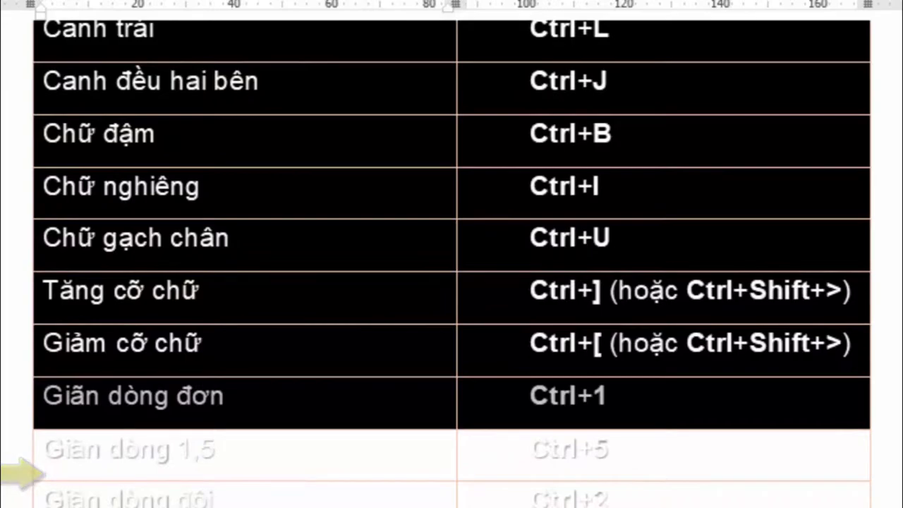
- Try single (Ctrl+1), 1.5 (Ctrl+5) and double (Ctrl+2) line spacing on the Căn cứ paragraphs
{"action": "scroll", "coordinate": [462, 373], "scroll_direction": "down", "scroll_amount": 1}
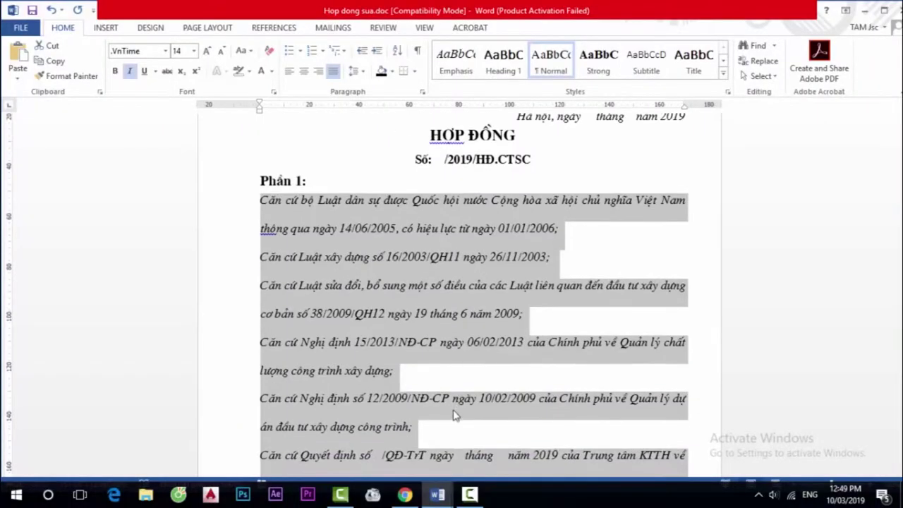
{"action": "scroll", "coordinate": [431, 387], "scroll_direction": "down", "scroll_amount": 2}
{"action": "key", "text": "ctrl+1"}
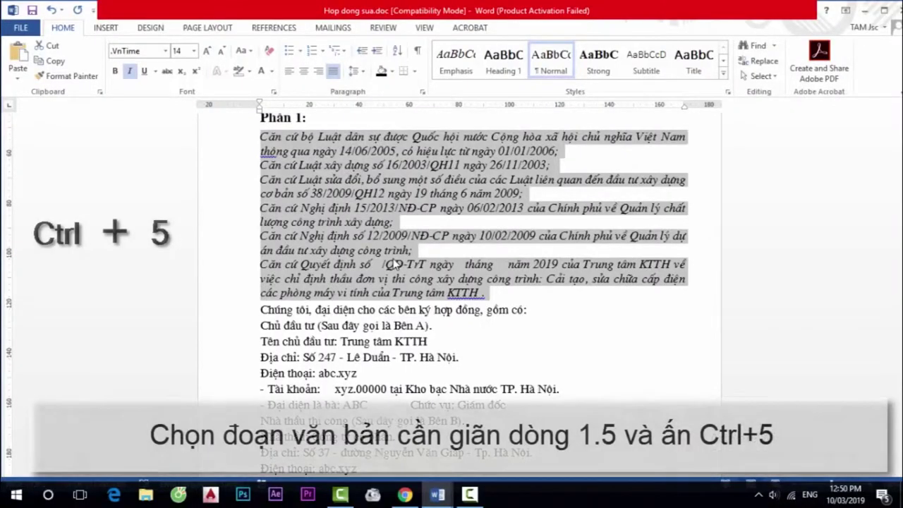
{"action": "key", "text": "ctrl+5"}
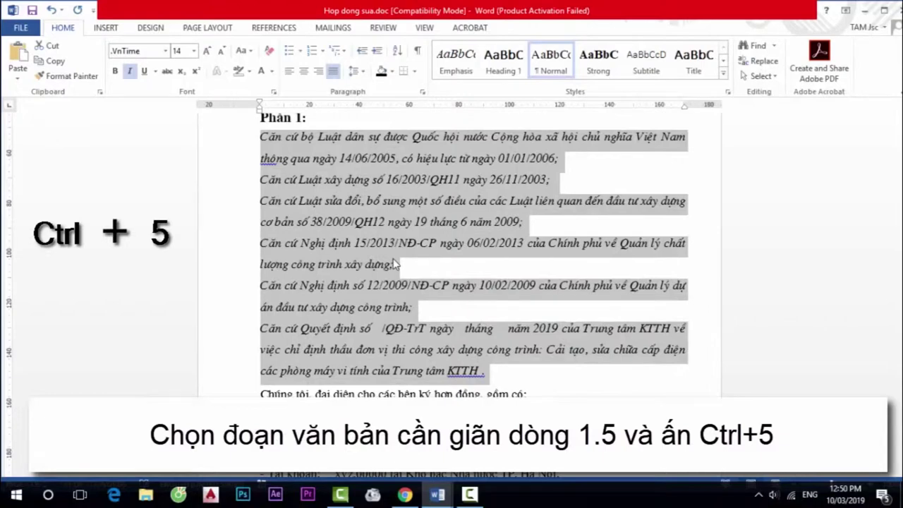
{"action": "scroll", "coordinate": [370, 315], "scroll_direction": "up", "scroll_amount": 1}
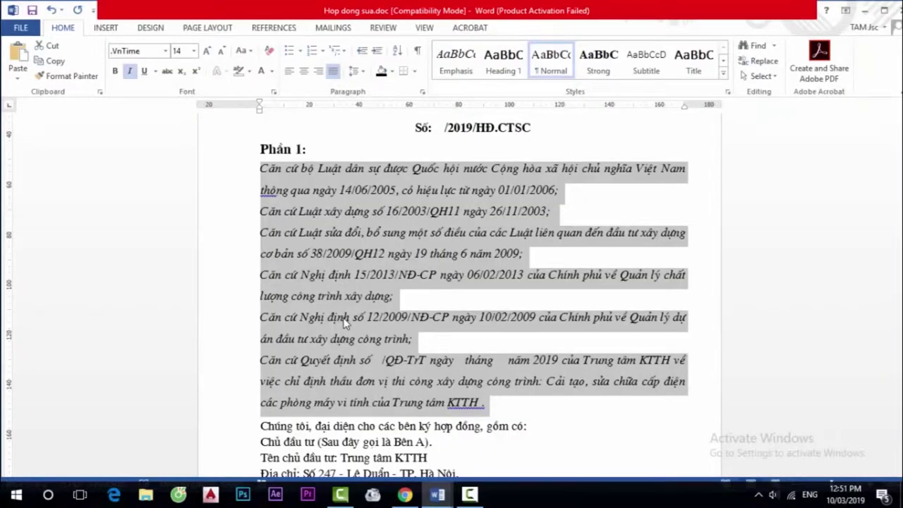
{"action": "key", "text": "ctrl+2"}
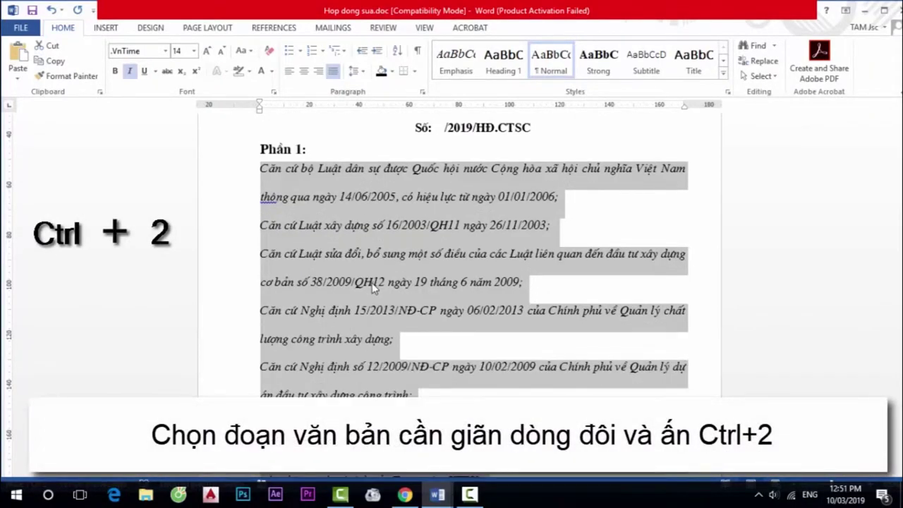
{"action": "scroll", "coordinate": [370, 286], "scroll_direction": "down", "scroll_amount": 3}
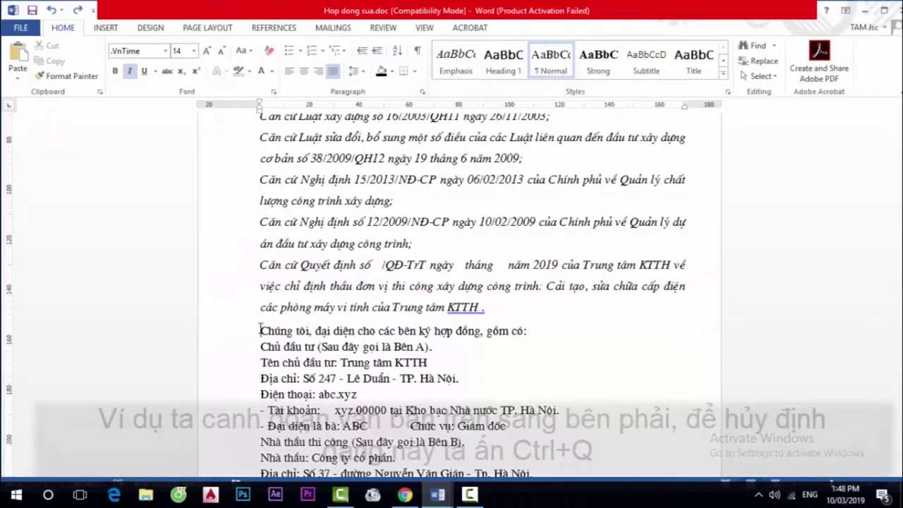
{"action": "left_click_drag", "start_coordinate": [259, 331], "coordinate": [531, 332]}
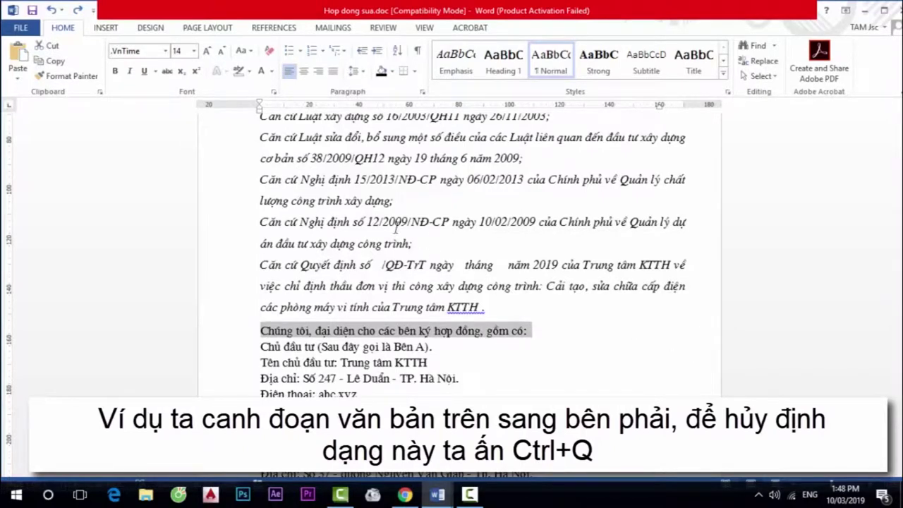
{"action": "left_click", "coordinate": [318, 71]}
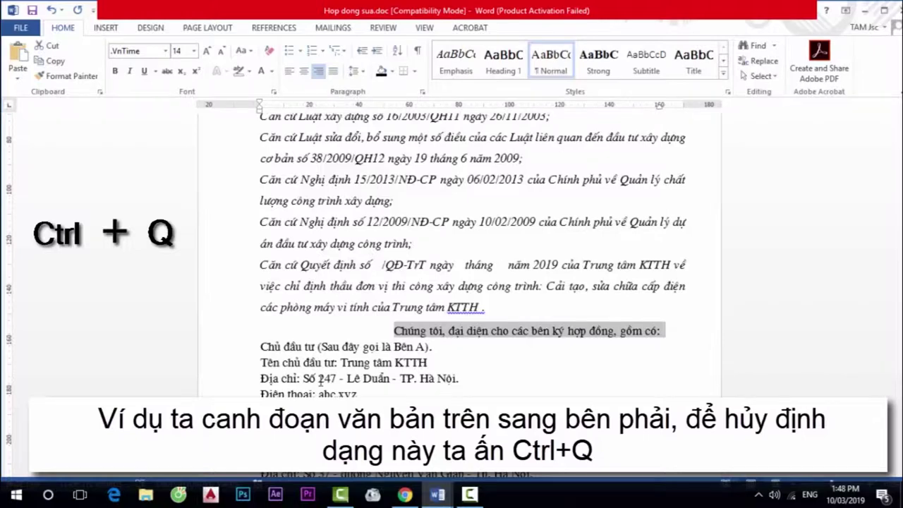
{"action": "key", "text": "ctrl+q"}
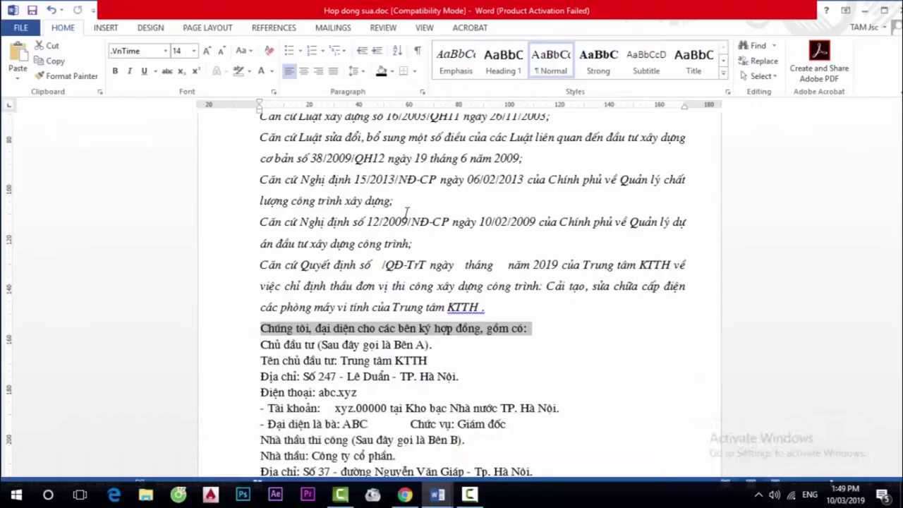
- Bring up the Paragraph settings with O, P, then close them with OK
{"action": "key", "text": "o"}
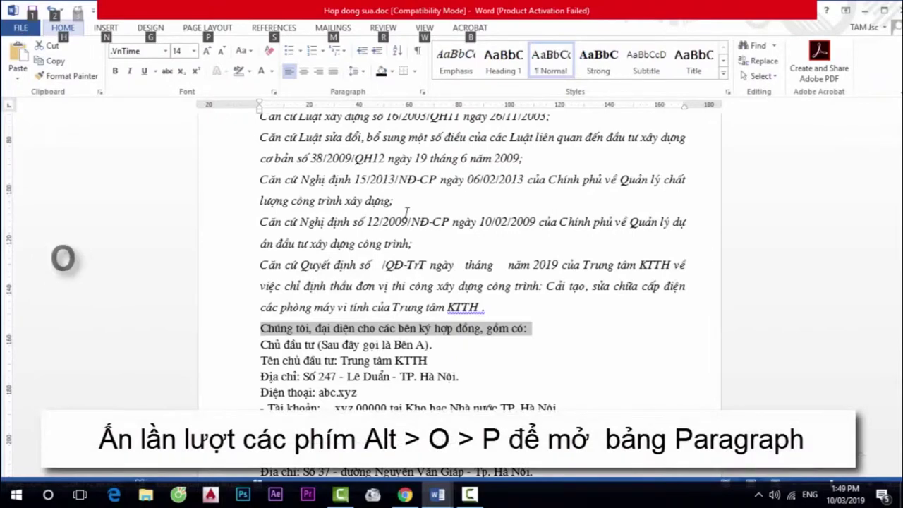
{"action": "key", "text": "p"}
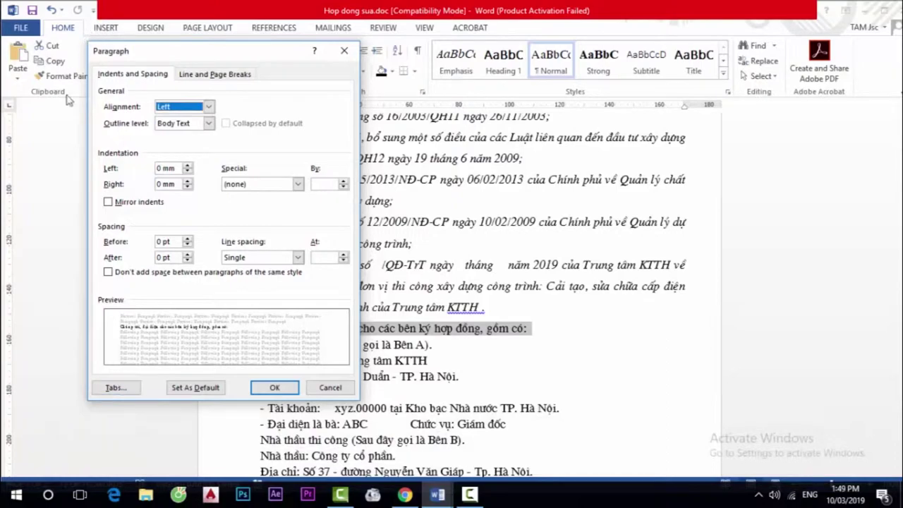
{"action": "left_click", "coordinate": [330, 388]}
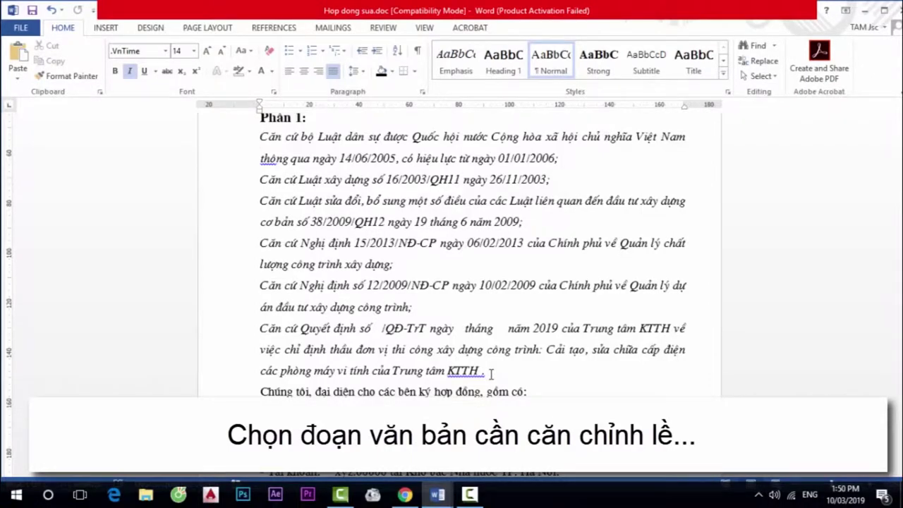
- Select the Căn cứ paragraphs down to KTTH and indent them 10 mm left and right
{"action": "left_click", "coordinate": [490, 373], "text": "shift"}
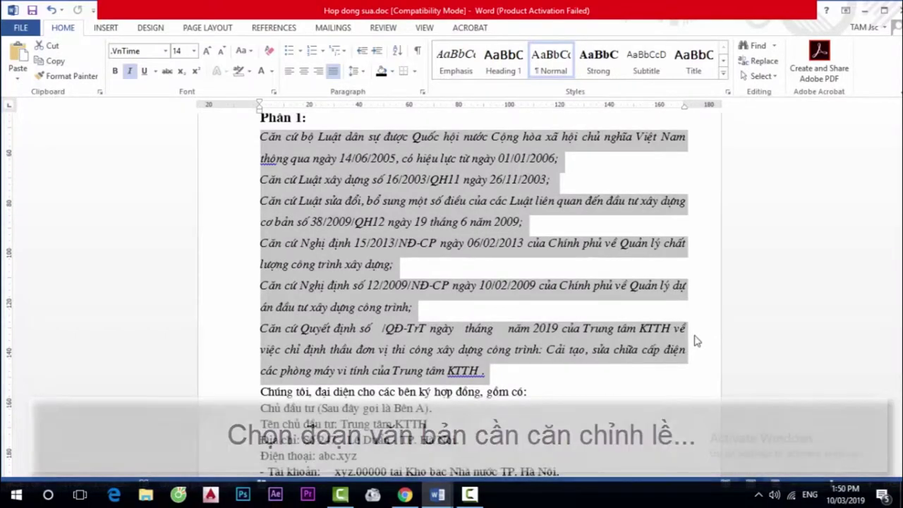
{"action": "key", "text": "alt"}
{"action": "key", "text": "o"}
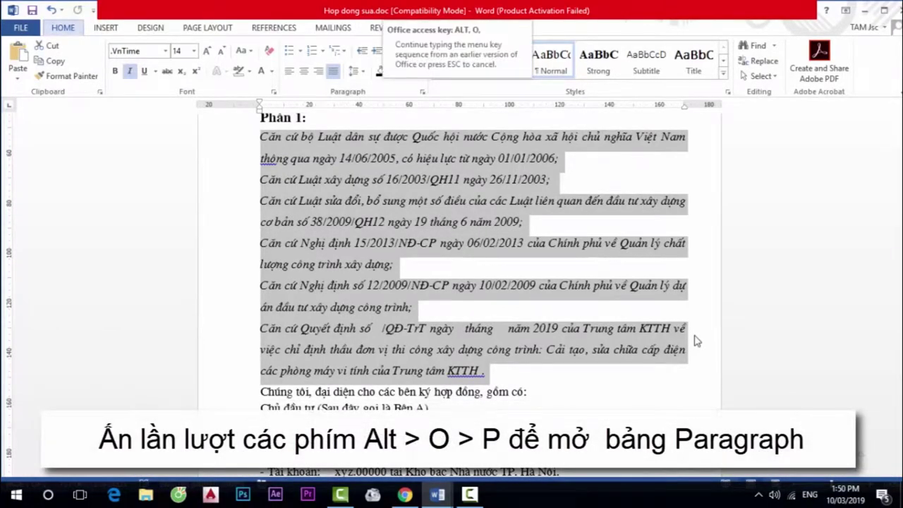
{"action": "key", "text": "p"}
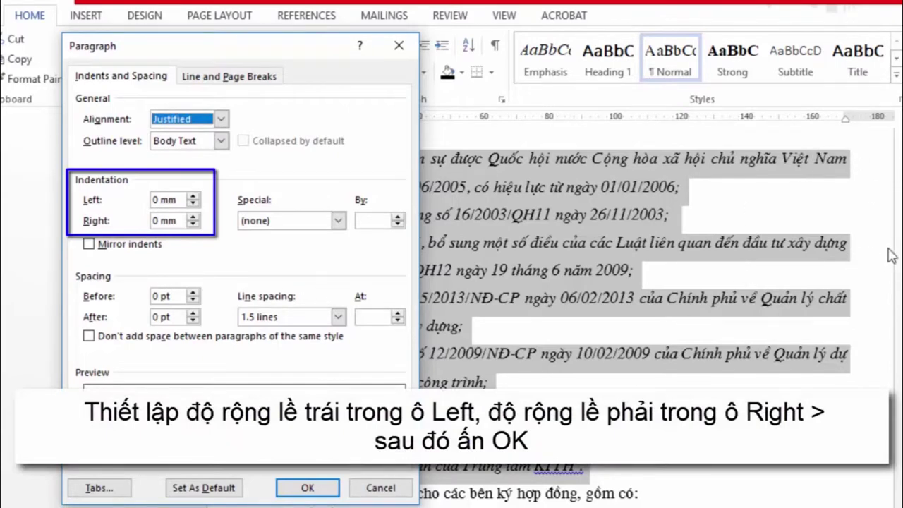
{"action": "double_click", "coordinate": [161, 222]}
{"action": "type", "text": "10"}
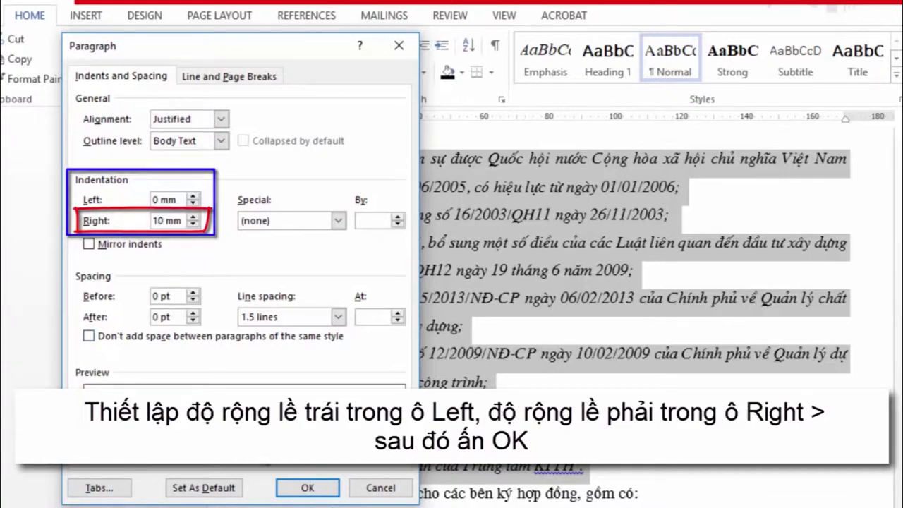
{"action": "left_click", "coordinate": [303, 487]}
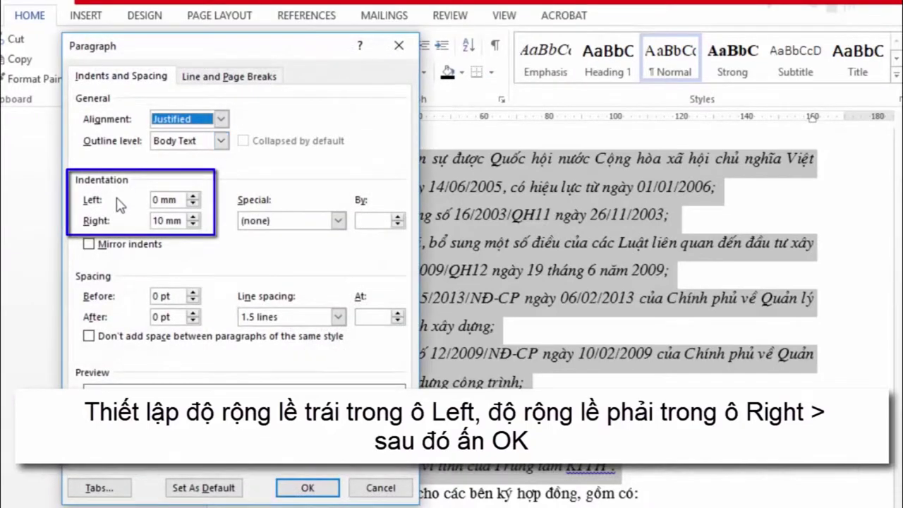
{"action": "left_click", "coordinate": [158, 201]}
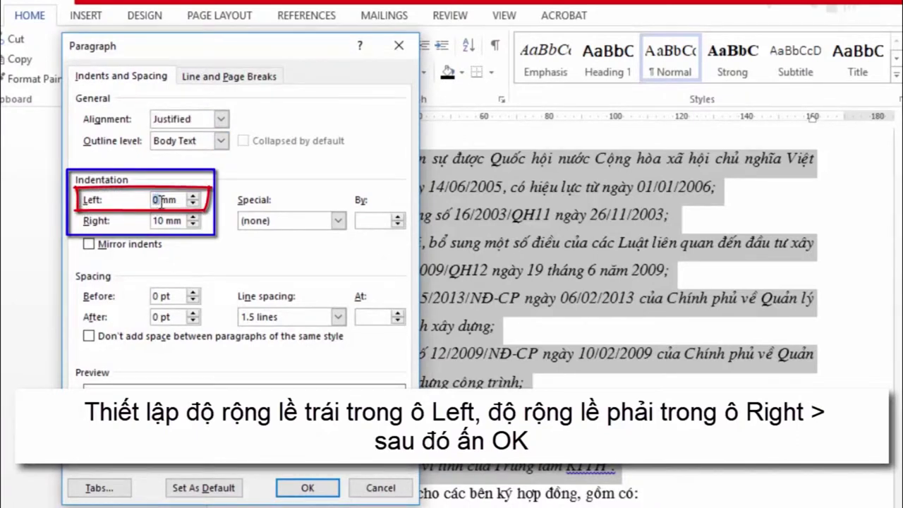
{"action": "type", "text": "10"}
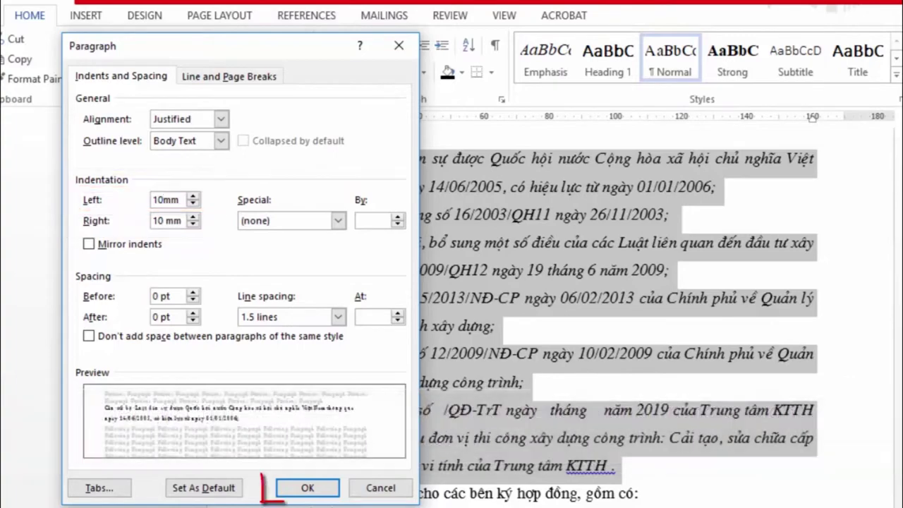
{"action": "left_click", "coordinate": [307, 487]}
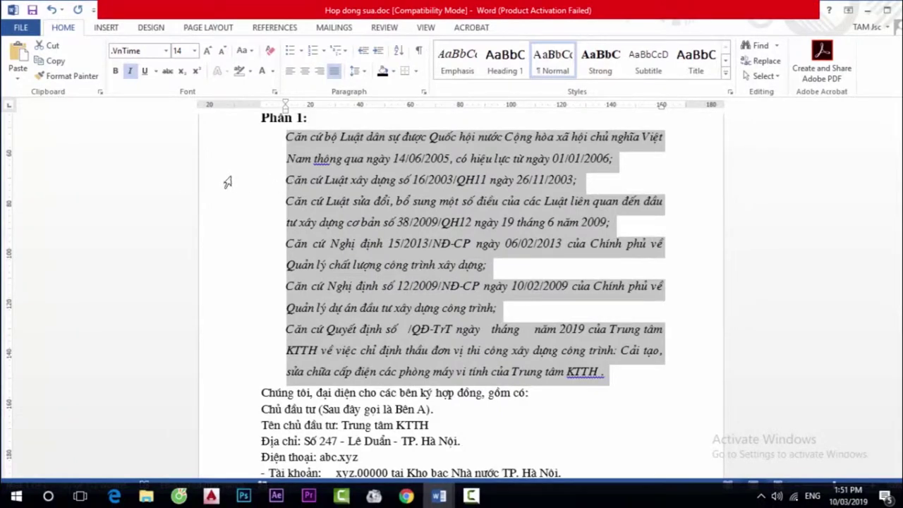
- Clear the left indent from the first Căn cứ paragraph, then the rest, with Ctrl+Shift+M
{"action": "left_click", "coordinate": [361, 201]}
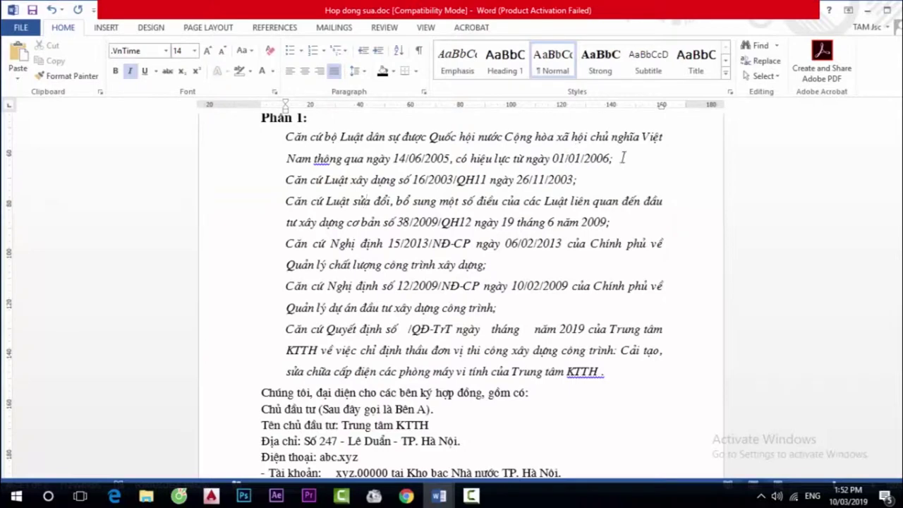
{"action": "left_click_drag", "start_coordinate": [599, 154], "coordinate": [262, 143]}
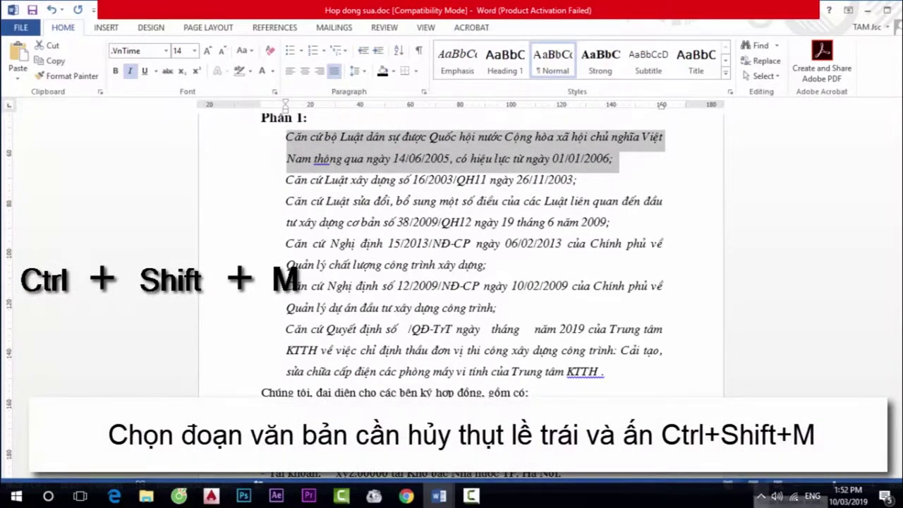
{"action": "key", "text": "ctrl+shift+m"}
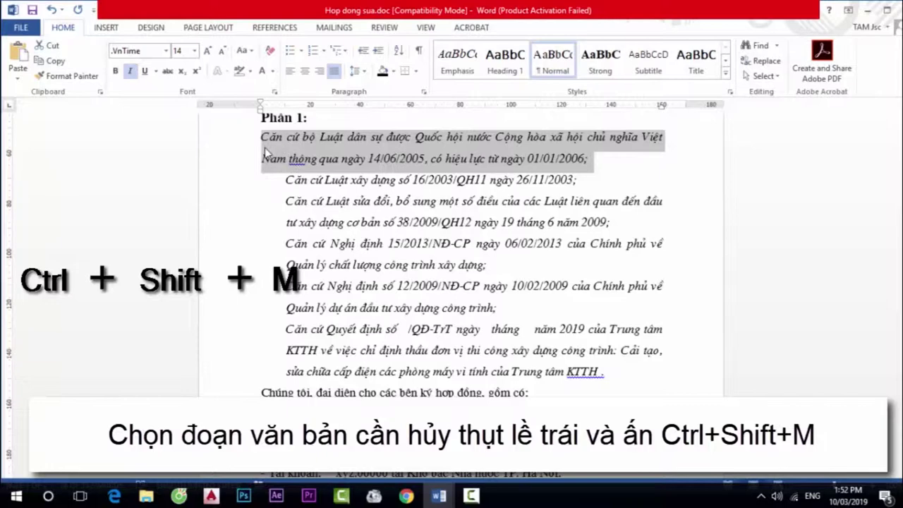
{"action": "left_click", "coordinate": [620, 372]}
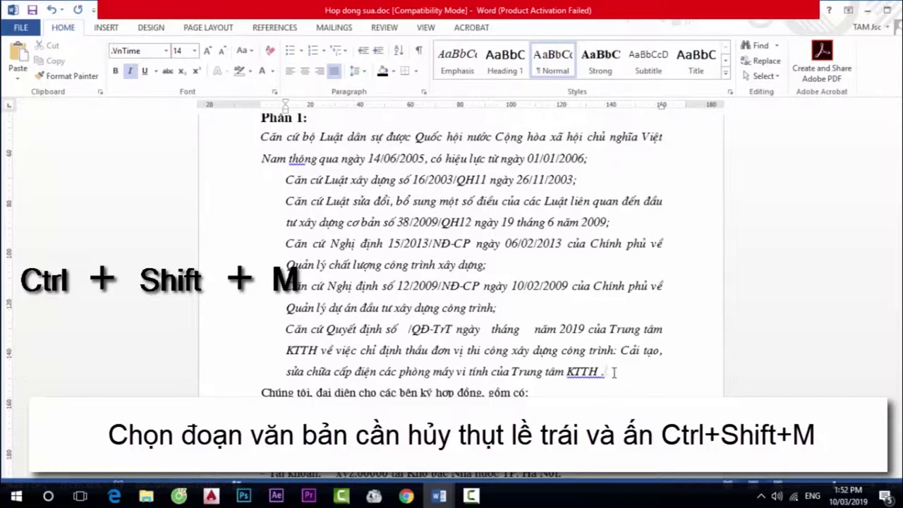
{"action": "left_click_drag", "start_coordinate": [613, 371], "coordinate": [243, 190]}
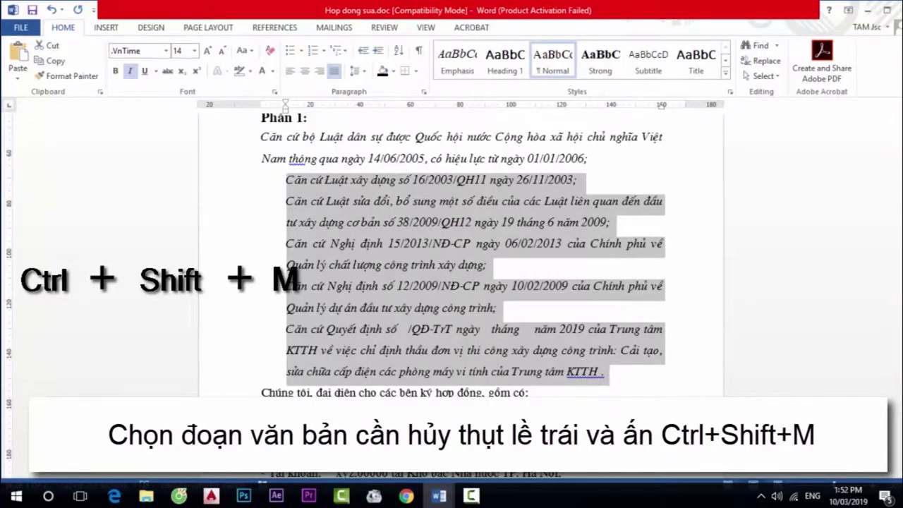
{"action": "key", "text": "ctrl+shift+m"}
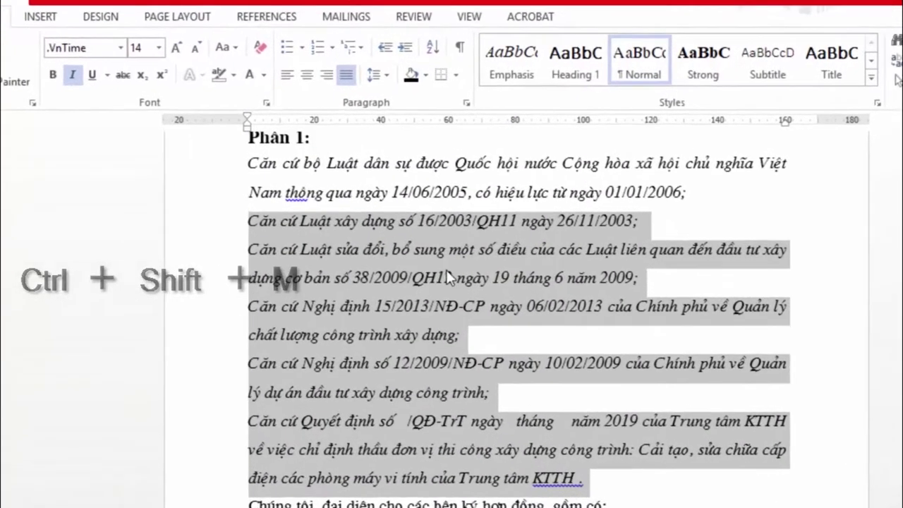
{"action": "left_click", "coordinate": [446, 277]}
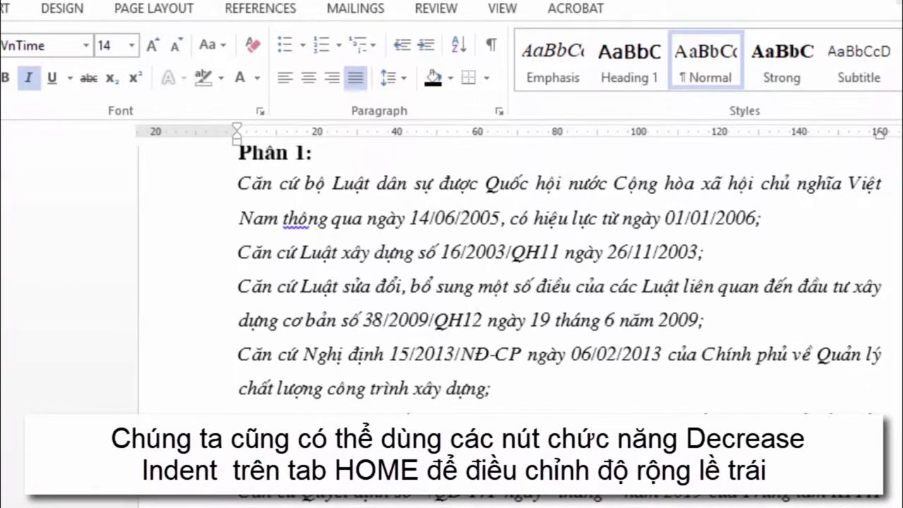
{"action": "left_click_drag", "start_coordinate": [232, 494], "coordinate": [231, 202]}
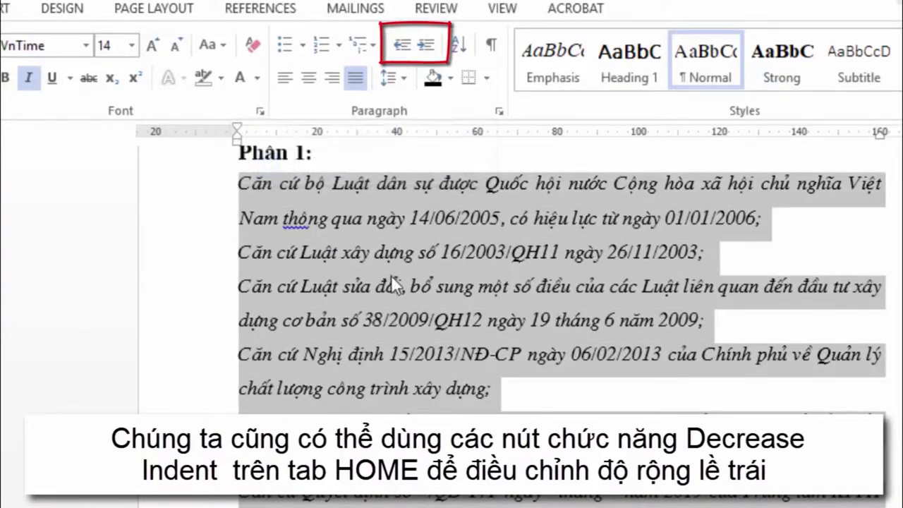
{"action": "left_click", "coordinate": [427, 47]}
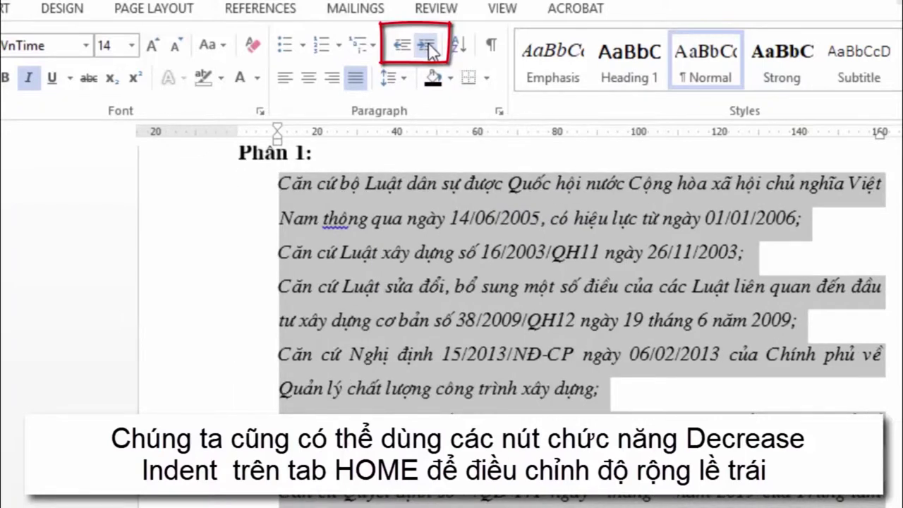
{"action": "left_click", "coordinate": [427, 48]}
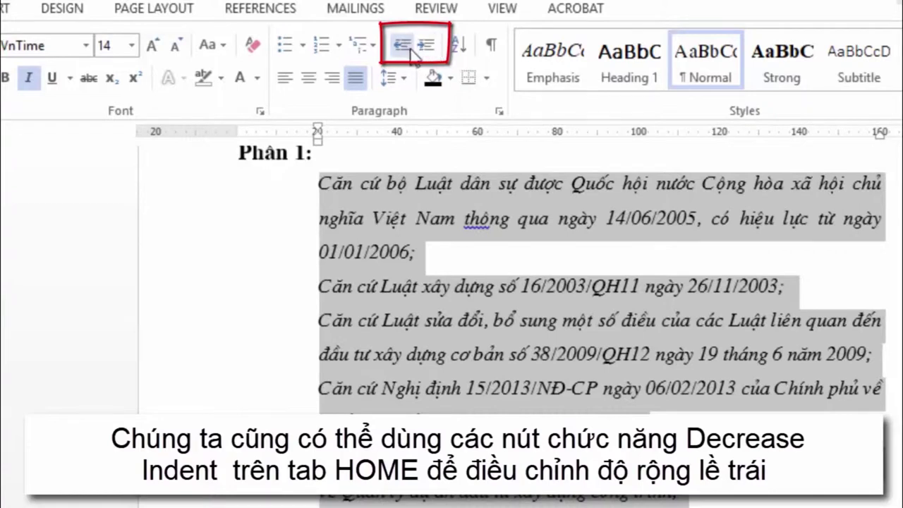
{"action": "left_click", "coordinate": [407, 54]}
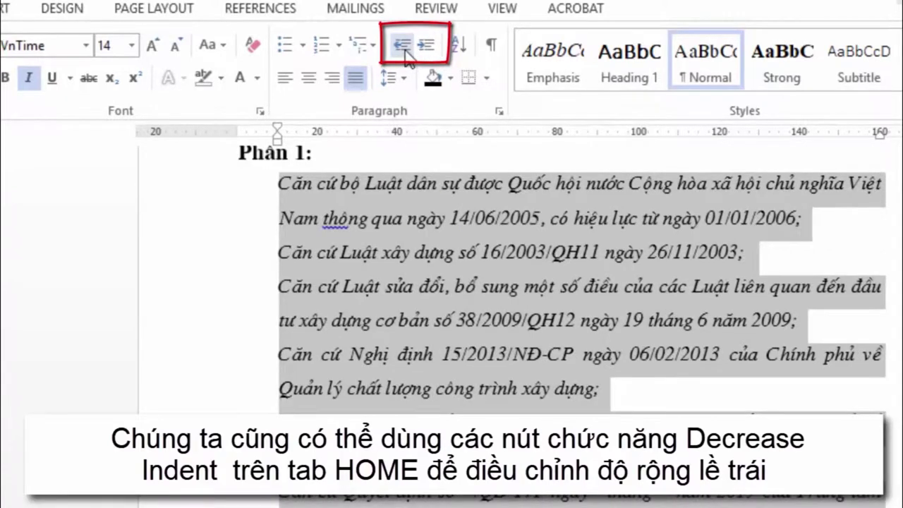
{"action": "left_click", "coordinate": [407, 54]}
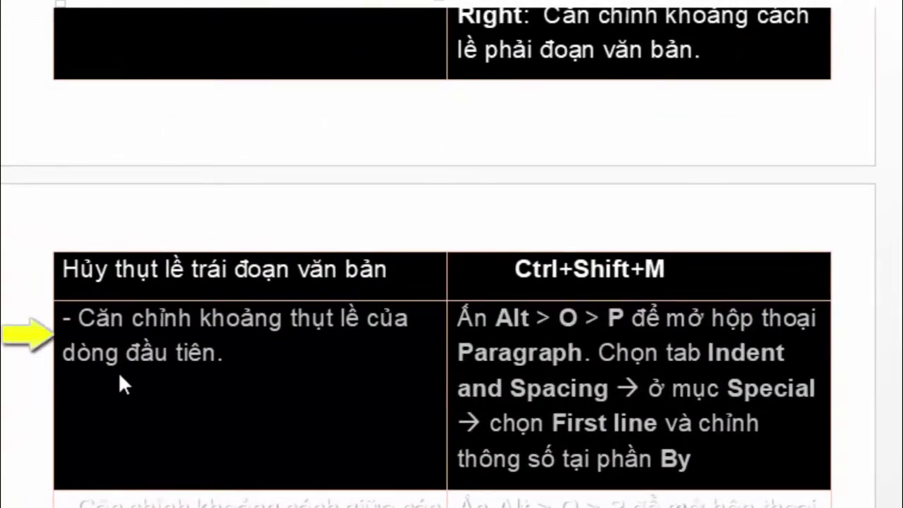
- Give the selected Căn cứ paragraphs a First line special indent of 15 mm
{"action": "scroll", "coordinate": [268, 459], "scroll_direction": "down", "scroll_amount": 3}
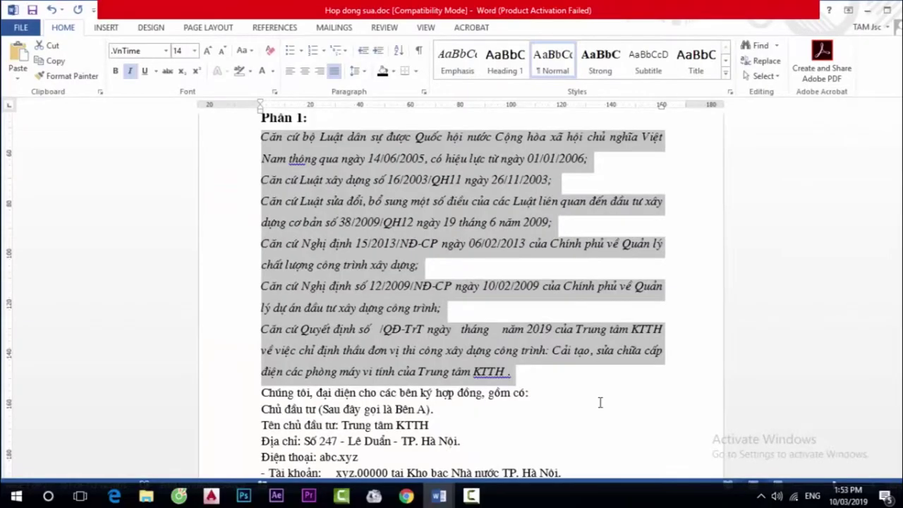
{"action": "key", "text": "alt"}
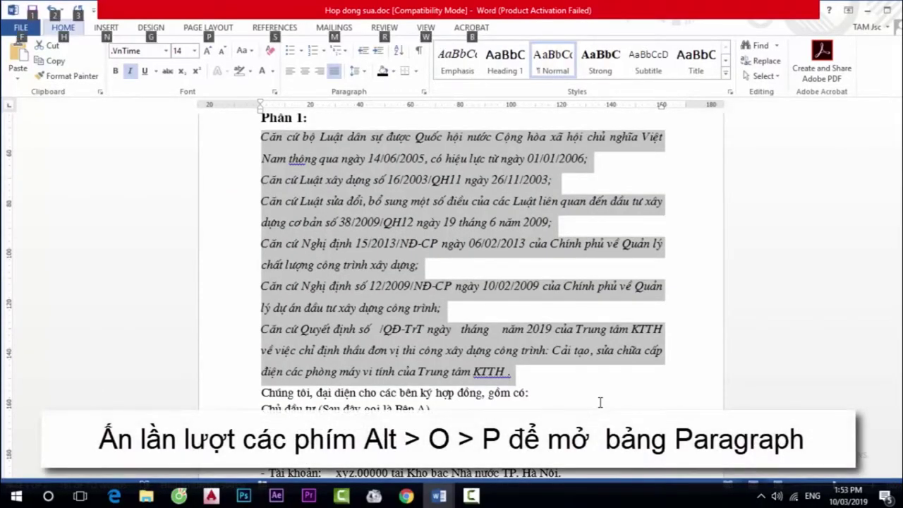
{"action": "key", "text": "o"}
{"action": "key", "text": "p"}
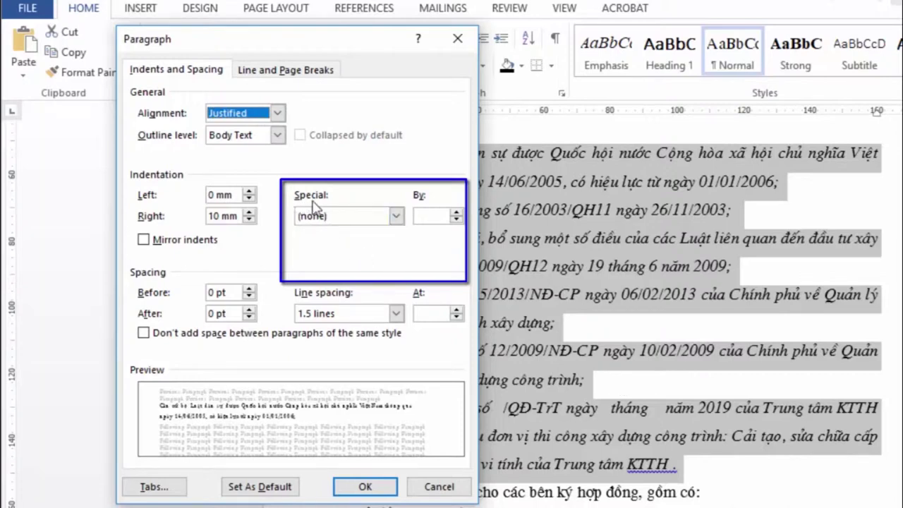
{"action": "left_click", "coordinate": [397, 219]}
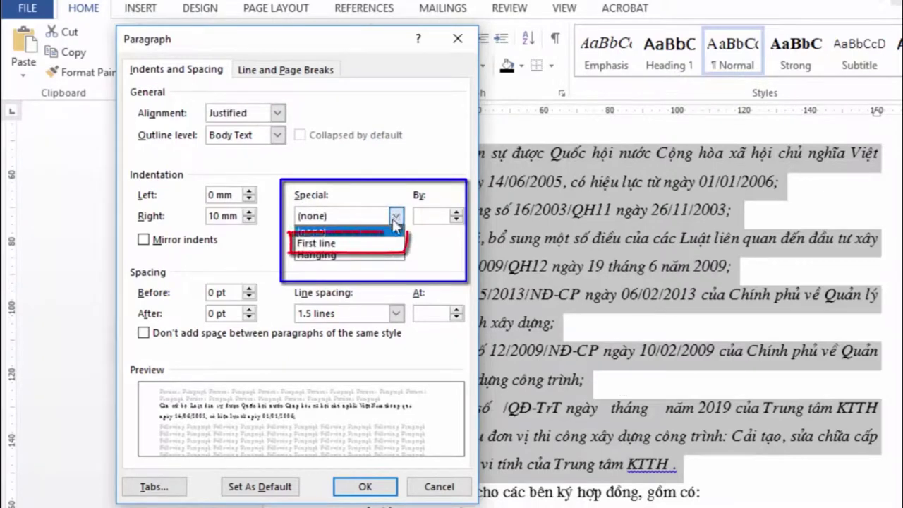
{"action": "left_click", "coordinate": [314, 244]}
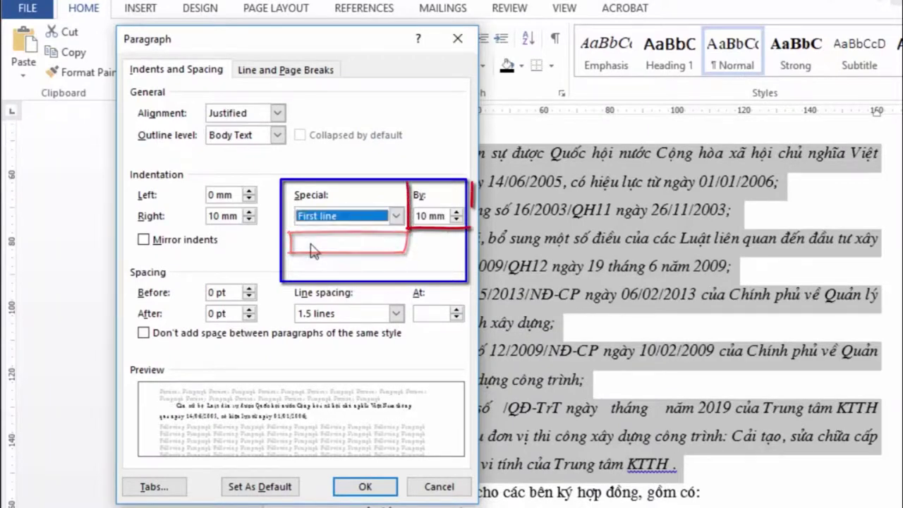
{"action": "left_click", "coordinate": [422, 217]}
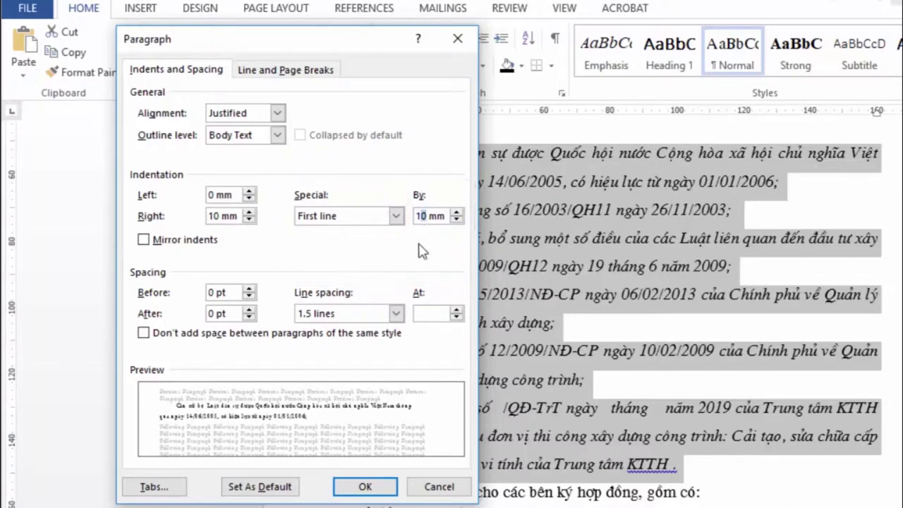
{"action": "key", "text": "Delete"}
{"action": "type", "text": "5"}
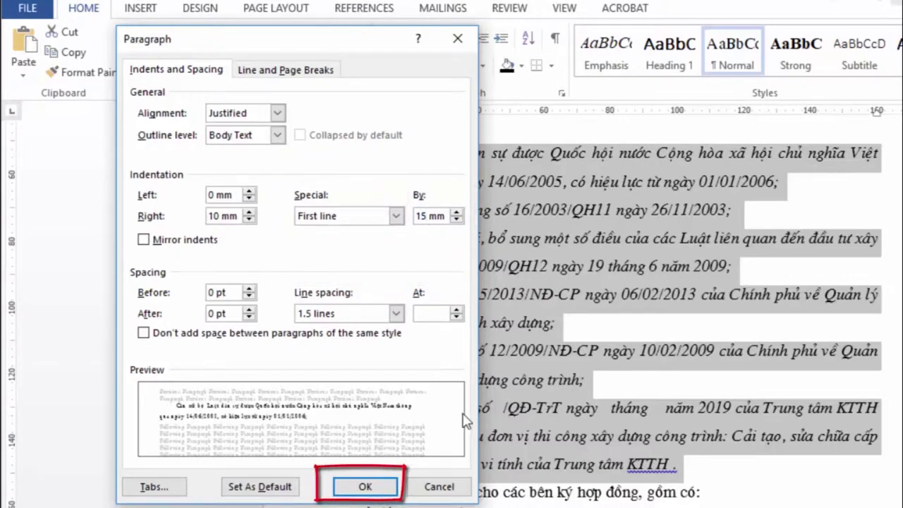
{"action": "left_click", "coordinate": [370, 493]}
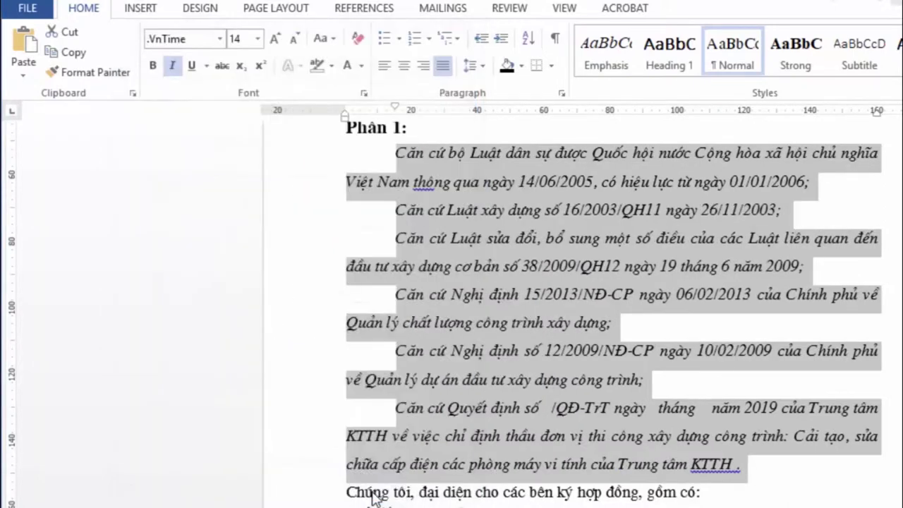
{"action": "left_click", "coordinate": [407, 181]}
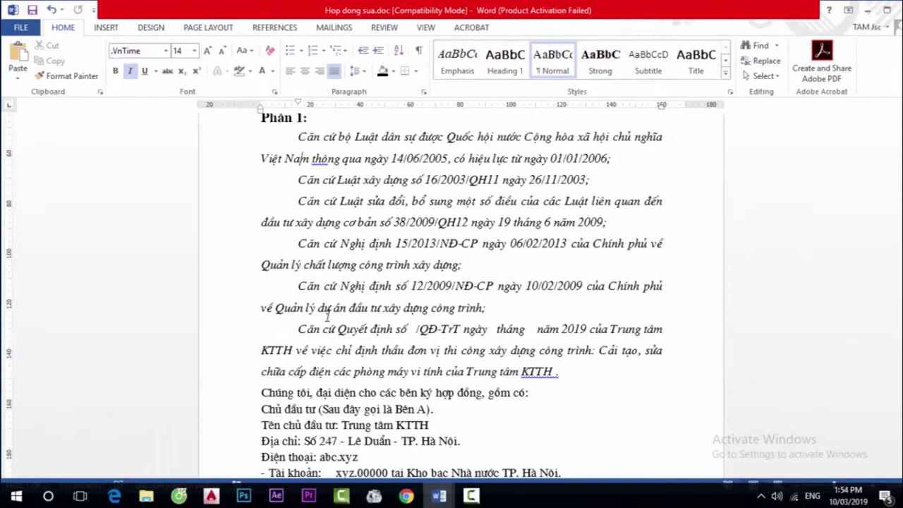
- Select the Căn cứ paragraphs and lower their first-line indent to 10 mm with the spinner
{"action": "left_click", "coordinate": [446, 410], "text": "shift"}
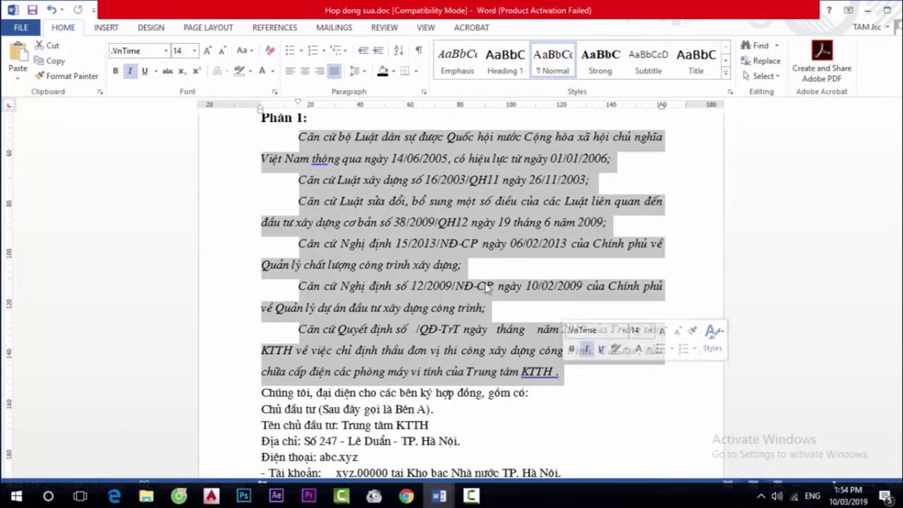
{"action": "left_click", "coordinate": [423, 92]}
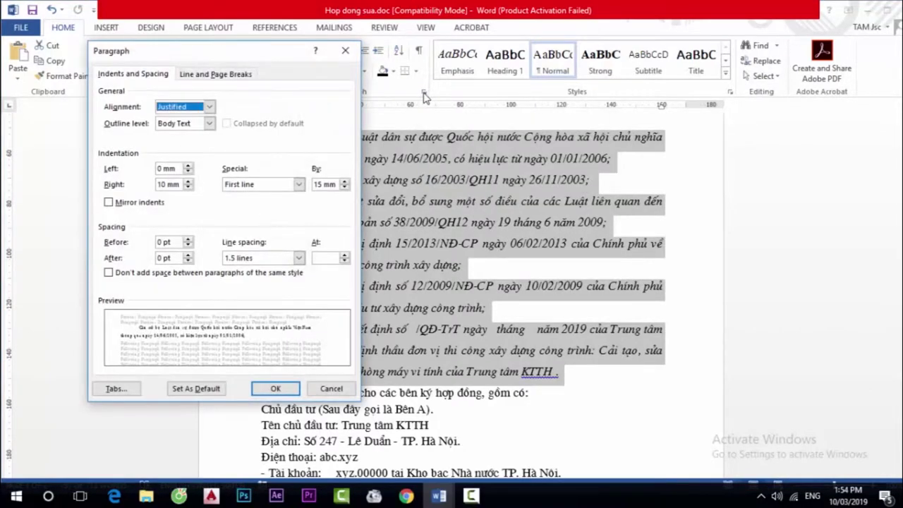
{"action": "left_click", "coordinate": [344, 181]}
{"action": "left_click", "coordinate": [344, 187]}
{"action": "left_click", "coordinate": [344, 187]}
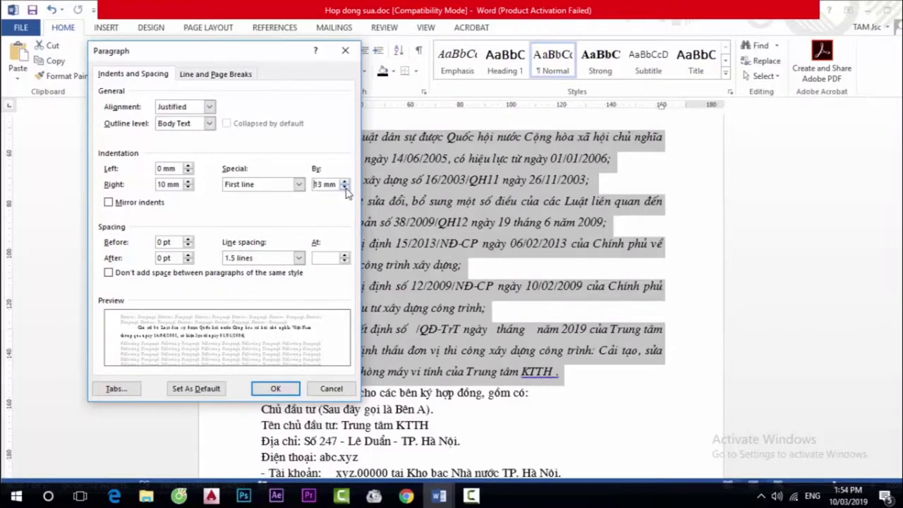
{"action": "left_click", "coordinate": [344, 187]}
{"action": "left_click", "coordinate": [344, 187]}
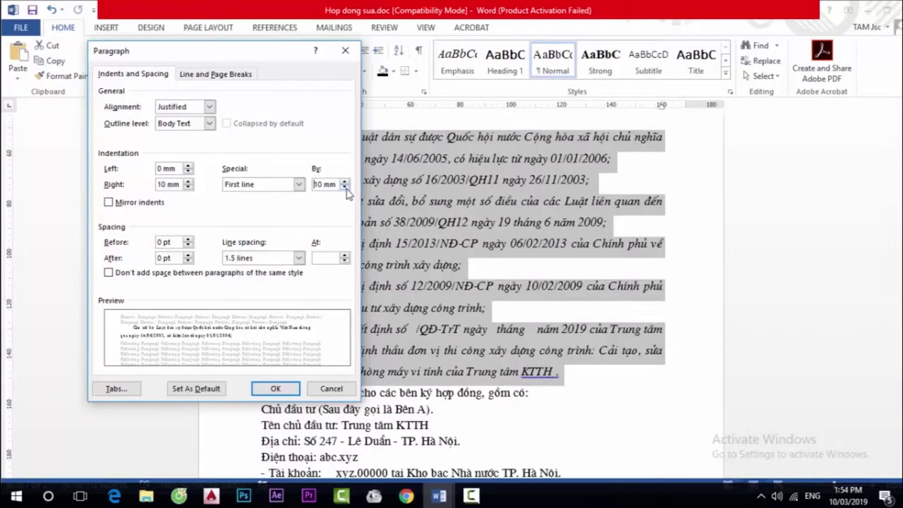
{"action": "left_click", "coordinate": [295, 389]}
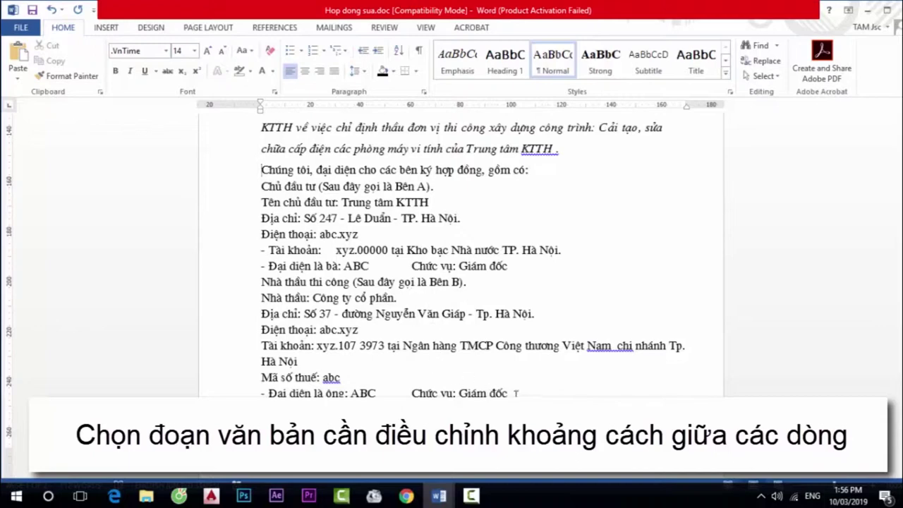
- Select the party block down to Giám đốc and set Exactly line spacing, 10 pt then 20 pt
{"action": "left_click", "coordinate": [516, 393], "text": "shift"}
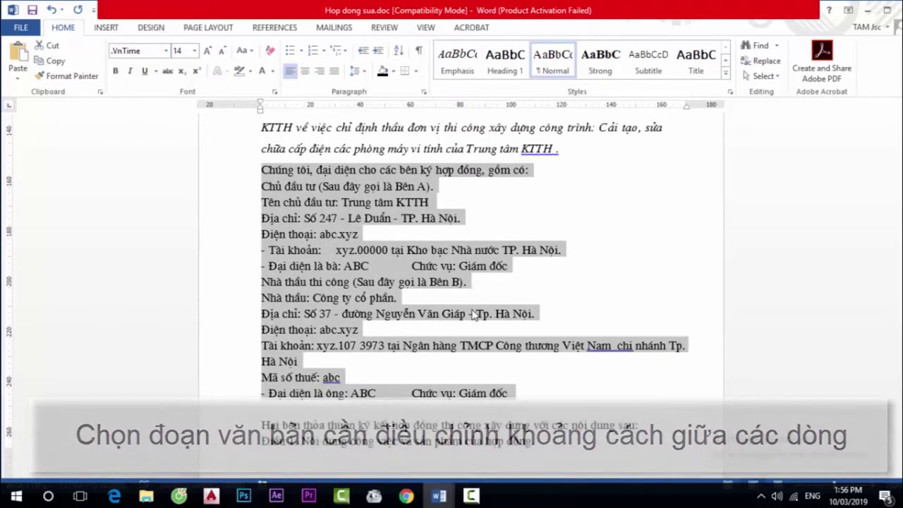
{"action": "key", "text": "alt"}
{"action": "key", "text": "o"}
{"action": "key", "text": "p"}
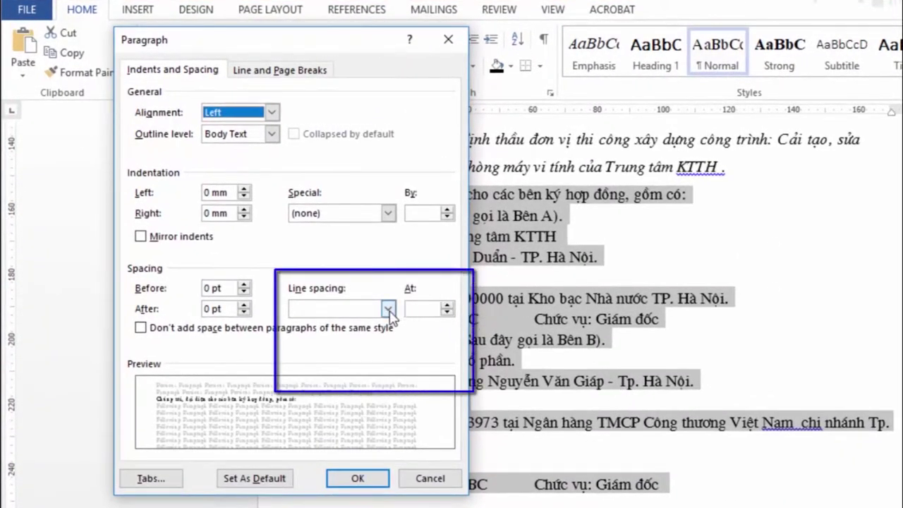
{"action": "left_click", "coordinate": [388, 309]}
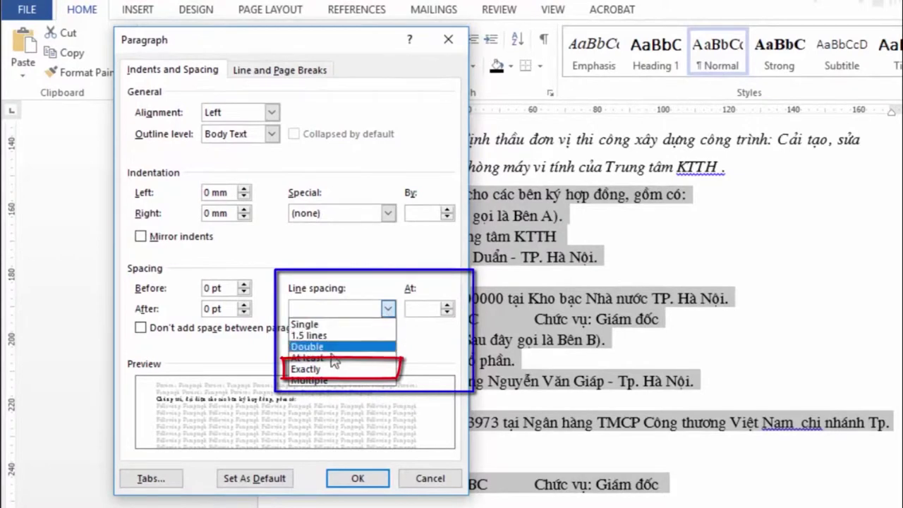
{"action": "left_click", "coordinate": [314, 369]}
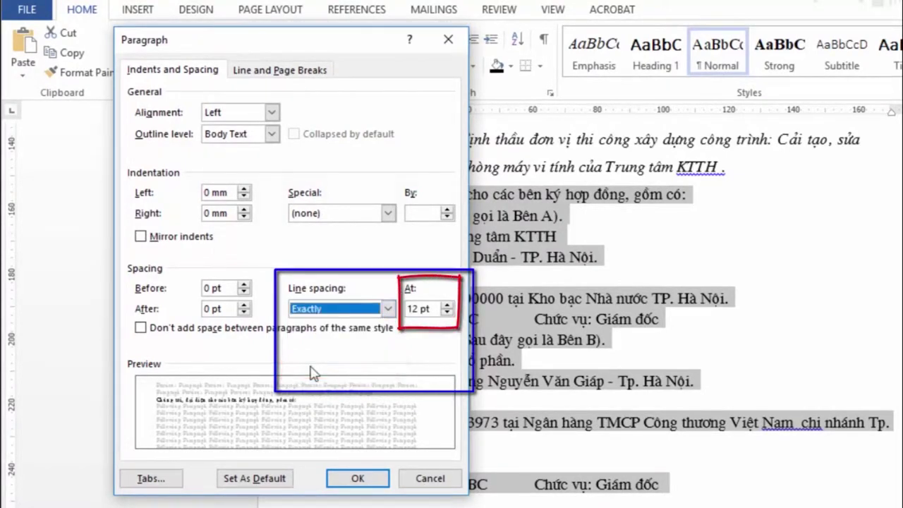
{"action": "left_click", "coordinate": [345, 478]}
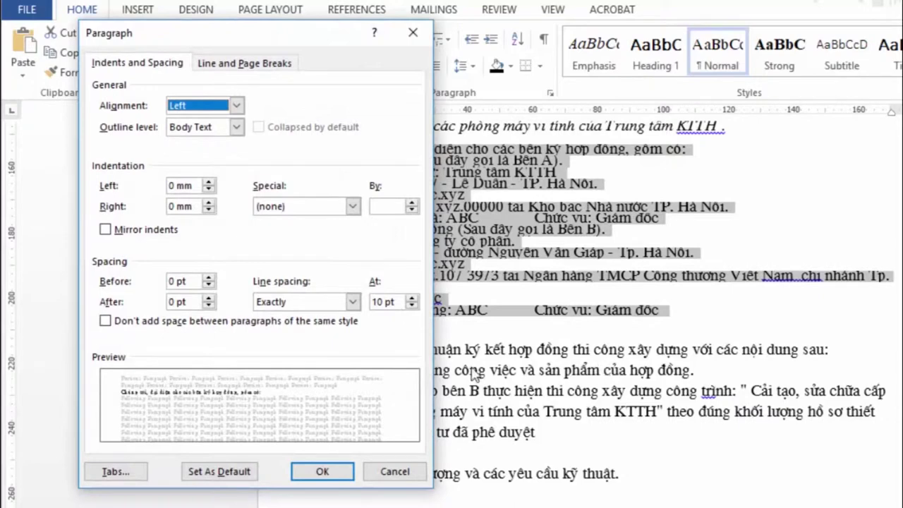
{"action": "left_click", "coordinate": [376, 302]}
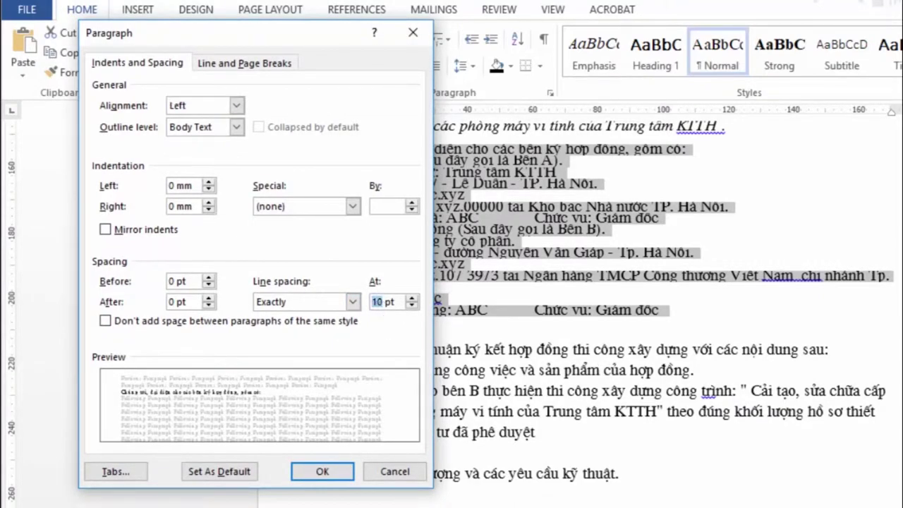
{"action": "type", "text": "20"}
{"action": "left_click", "coordinate": [340, 469]}
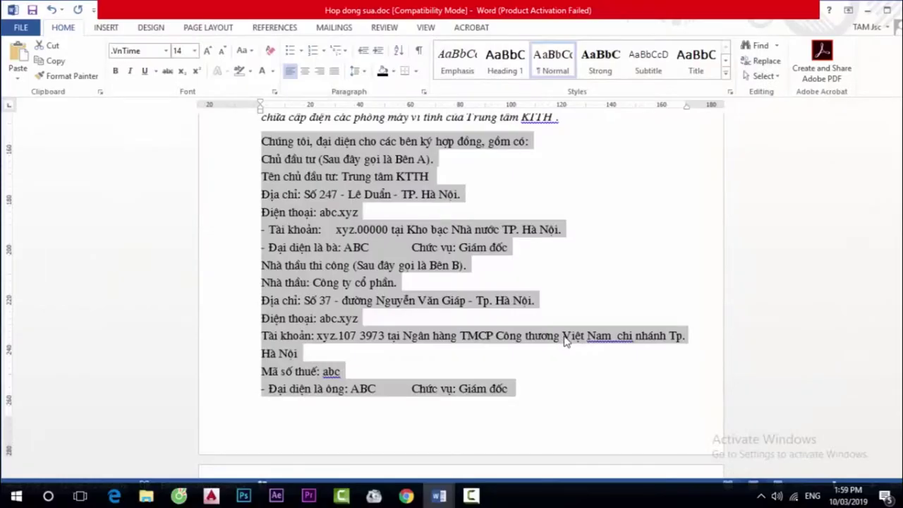
- Select the Điều 1 heading and give it 10 pt space before and 15 pt after
{"action": "scroll", "coordinate": [565, 336], "scroll_direction": "down", "scroll_amount": 3}
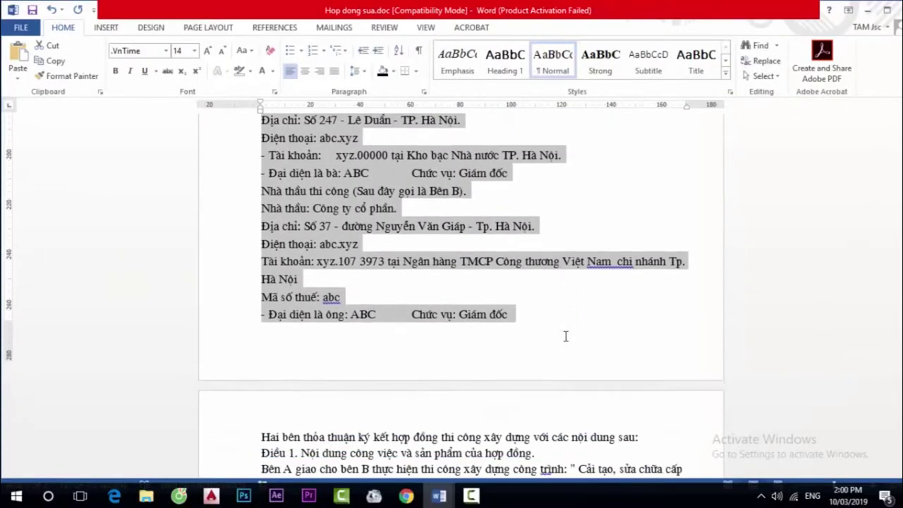
{"action": "scroll", "coordinate": [564, 335], "scroll_direction": "down", "scroll_amount": 2}
{"action": "scroll", "coordinate": [566, 336], "scroll_direction": "down", "scroll_amount": 1}
{"action": "scroll", "coordinate": [567, 336], "scroll_direction": "down", "scroll_amount": 2}
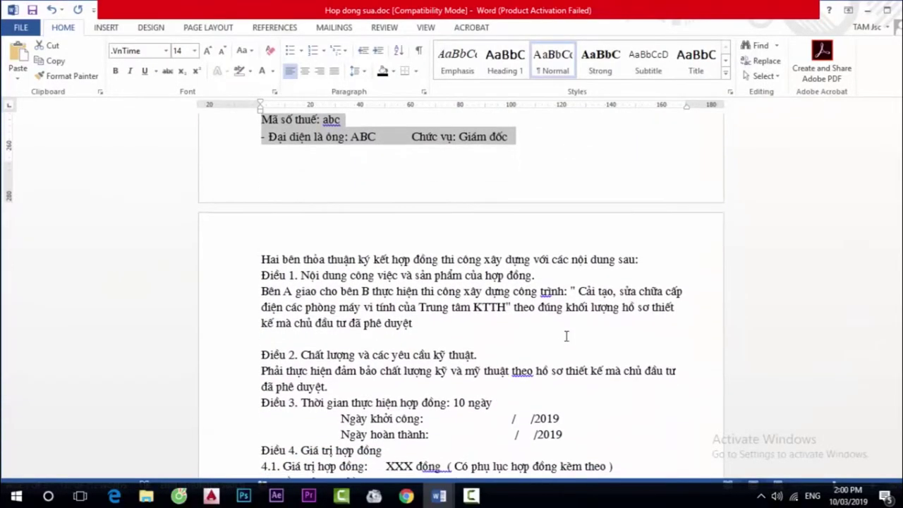
{"action": "scroll", "coordinate": [566, 335], "scroll_direction": "down", "scroll_amount": 1}
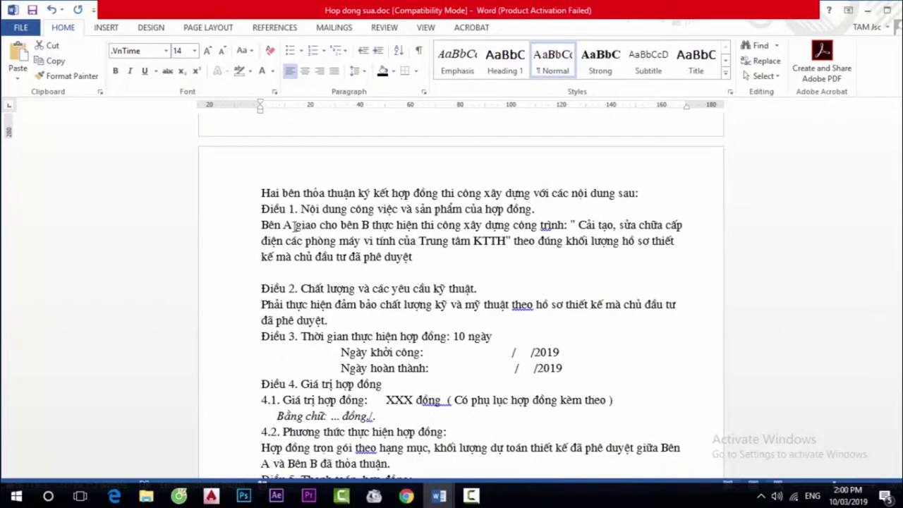
{"action": "left_click_drag", "start_coordinate": [262, 209], "coordinate": [542, 210]}
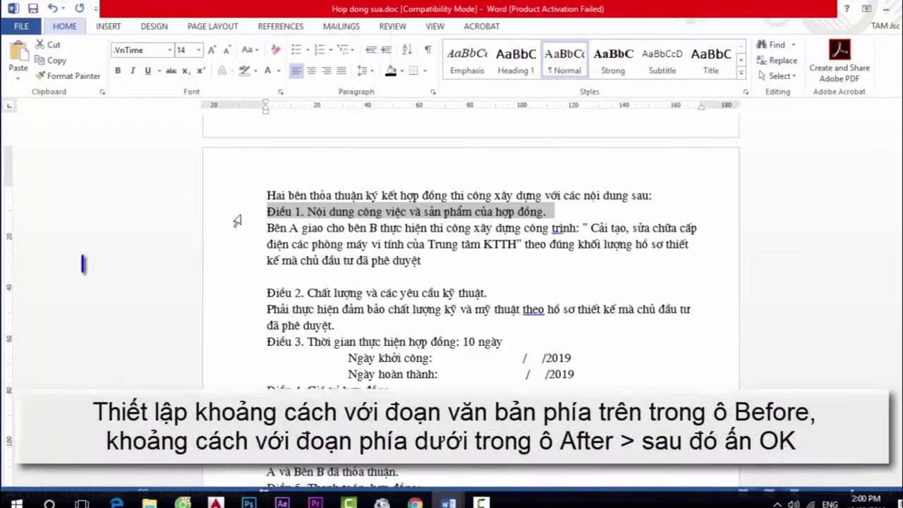
{"action": "key", "text": "alt+o"}
{"action": "key", "text": "p"}
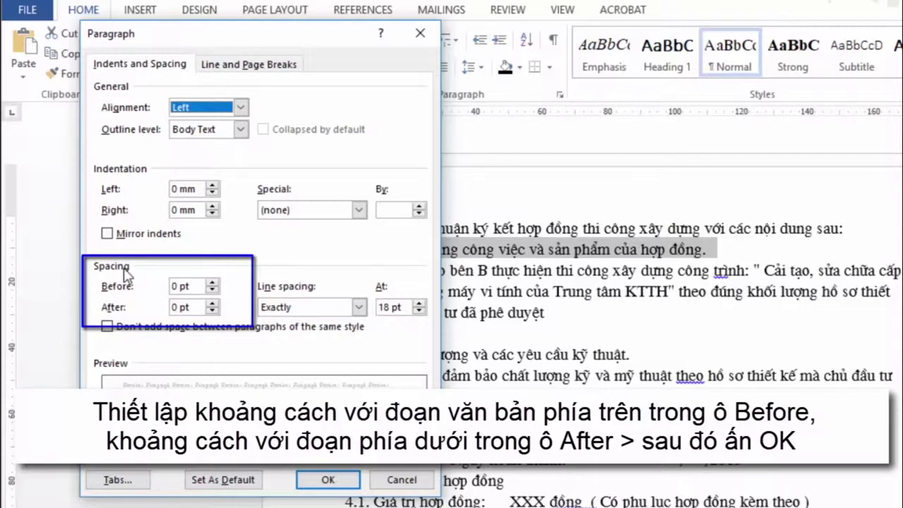
{"action": "left_click", "coordinate": [178, 286]}
{"action": "double_click", "coordinate": [176, 286]}
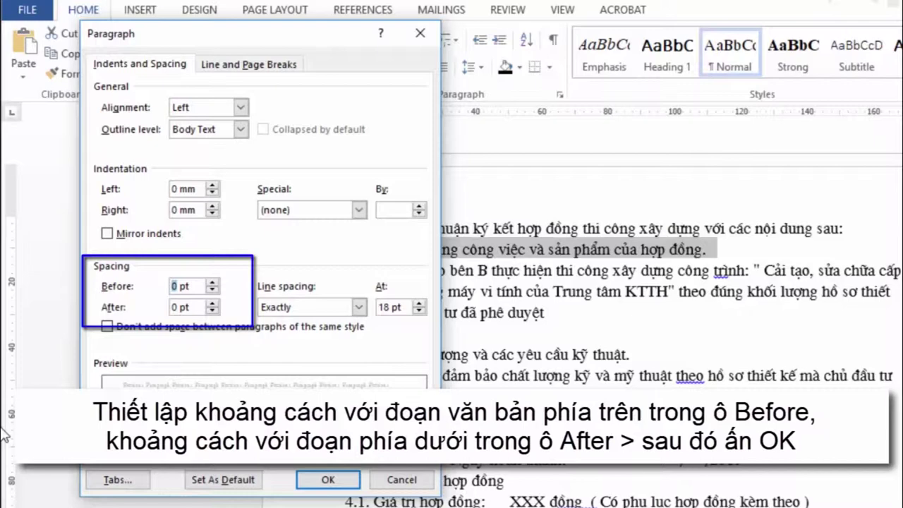
{"action": "type", "text": "10"}
{"action": "double_click", "coordinate": [165, 308]}
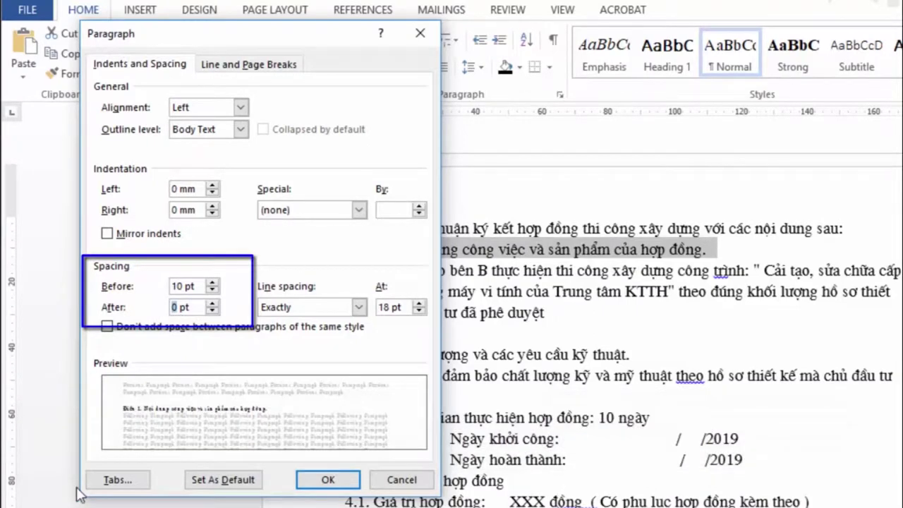
{"action": "type", "text": "15"}
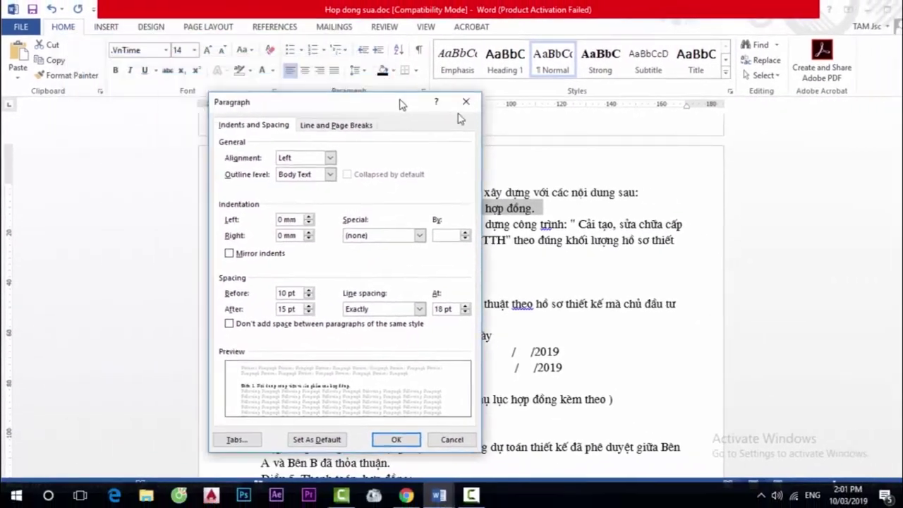
{"action": "left_click_drag", "start_coordinate": [272, 47], "coordinate": [778, 92]}
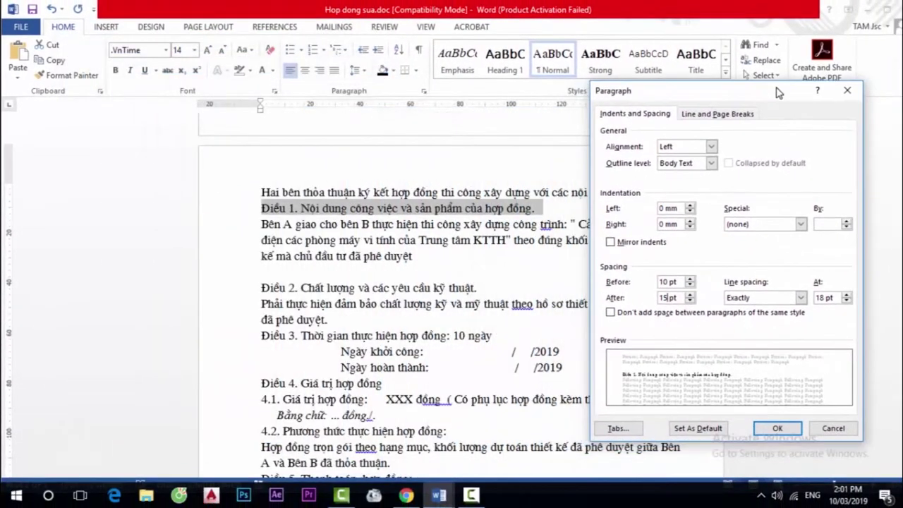
{"action": "left_click", "coordinate": [778, 429]}
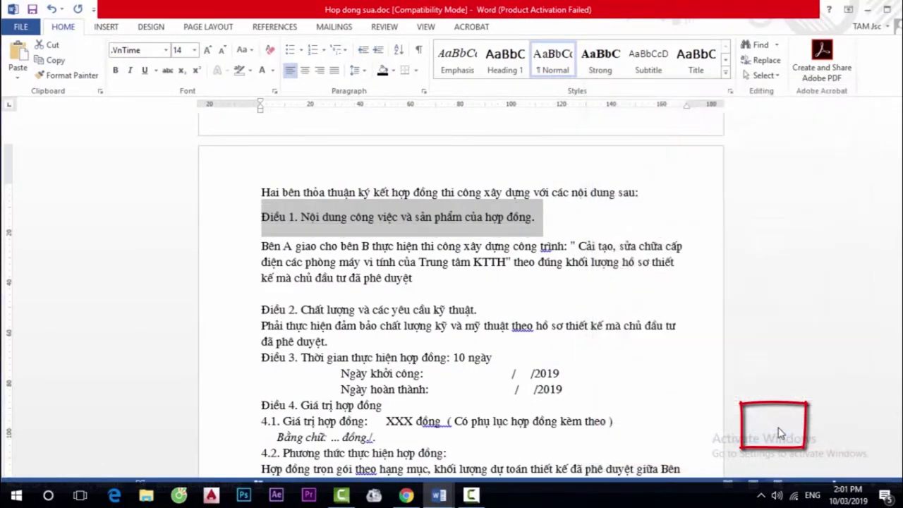
- Reselect the Điều 1 heading and recheck its Paragraph settings, closing without changes
{"action": "left_click", "coordinate": [299, 220]}
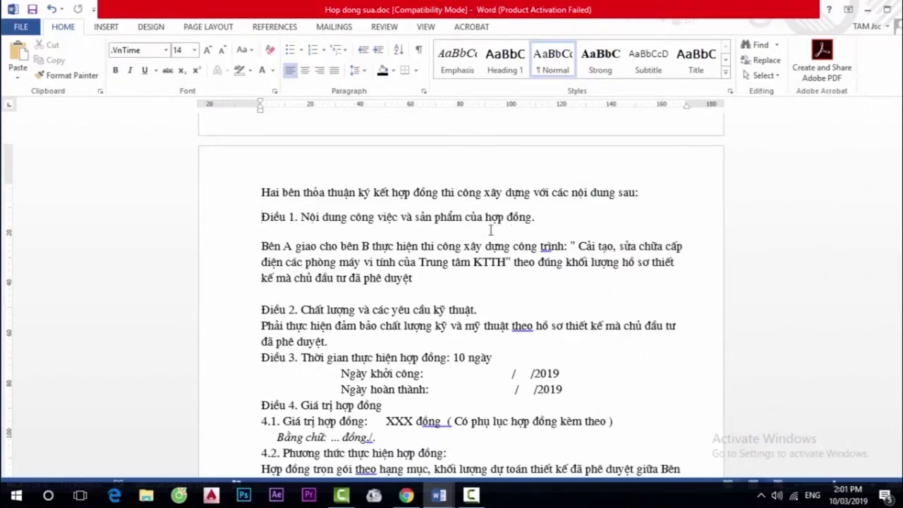
{"action": "left_click", "coordinate": [262, 219]}
{"action": "left_click_drag", "start_coordinate": [261, 217], "coordinate": [540, 218]}
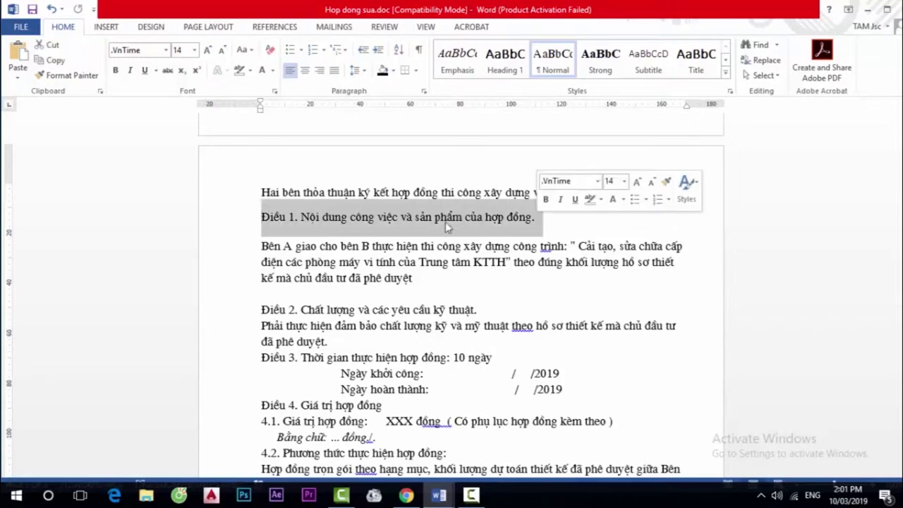
{"action": "left_click", "coordinate": [424, 93]}
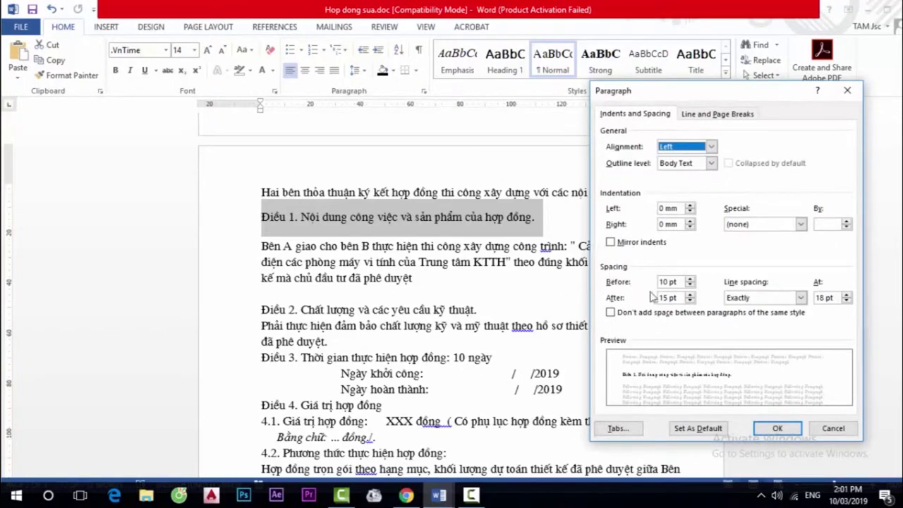
{"action": "left_click", "coordinate": [833, 428]}
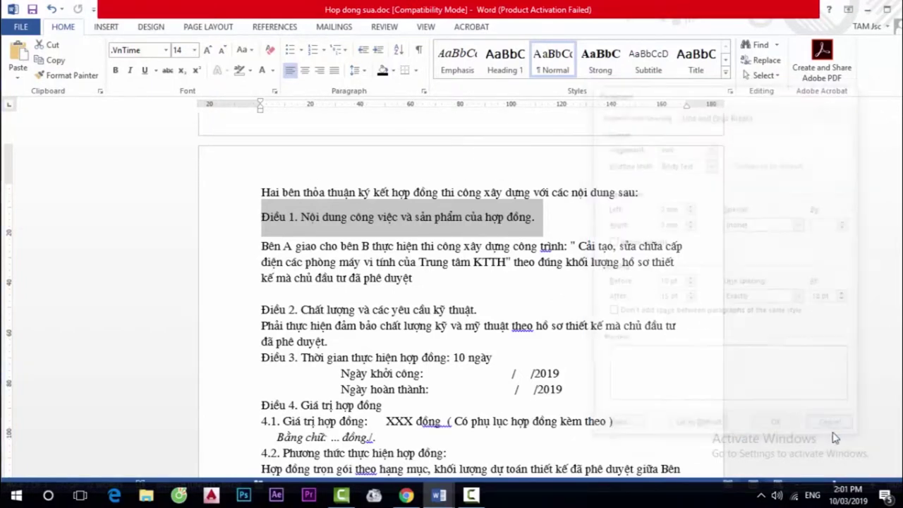
{"action": "right_click", "coordinate": [365, 219]}
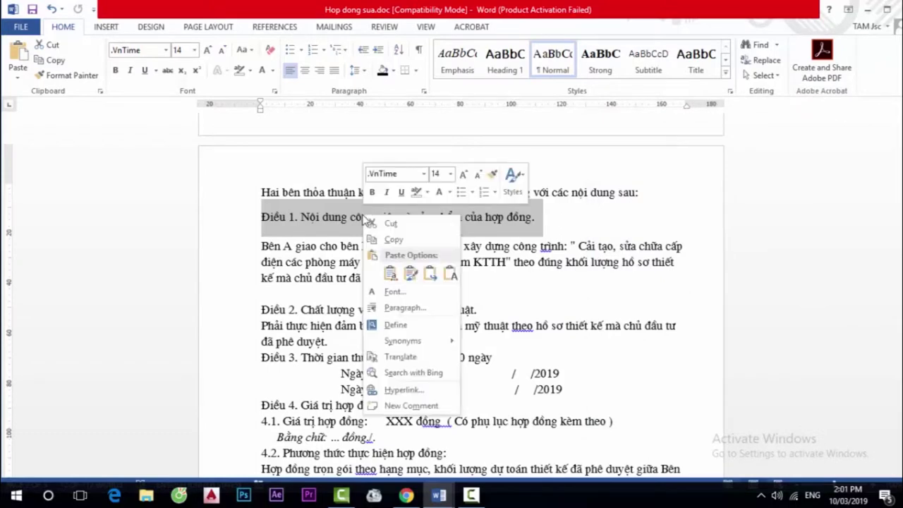
{"action": "left_click", "coordinate": [440, 310]}
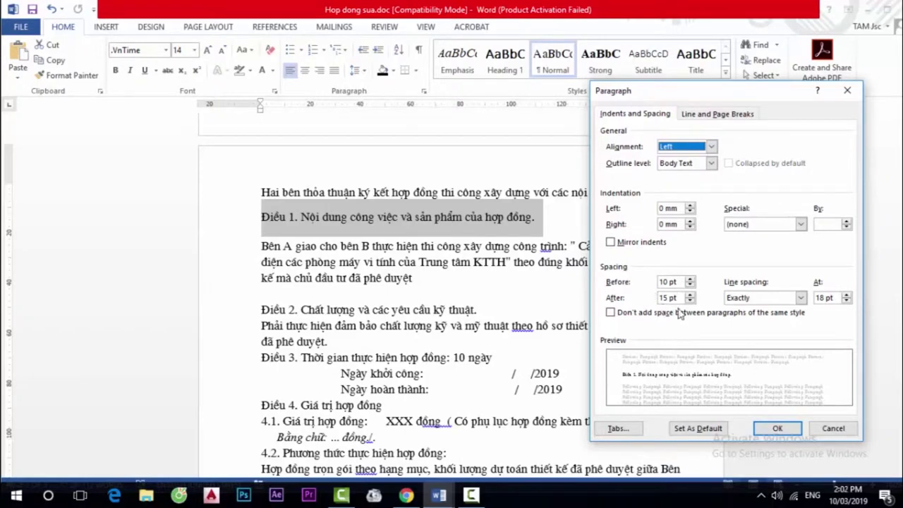
{"action": "left_click", "coordinate": [833, 428]}
{"action": "left_click", "coordinate": [580, 276]}
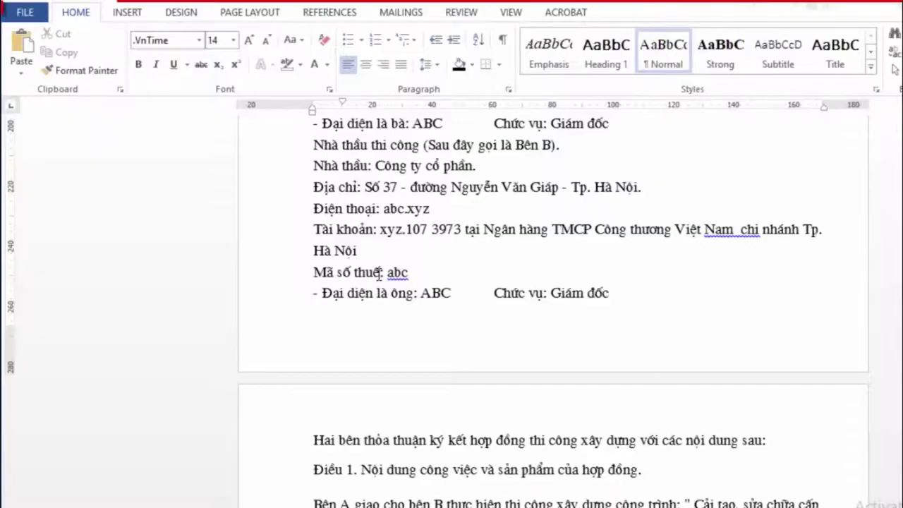
- In Word Options > Advanced, try Centimeters, then set measurement units back to Millimeters
{"action": "left_click", "coordinate": [37, 17]}
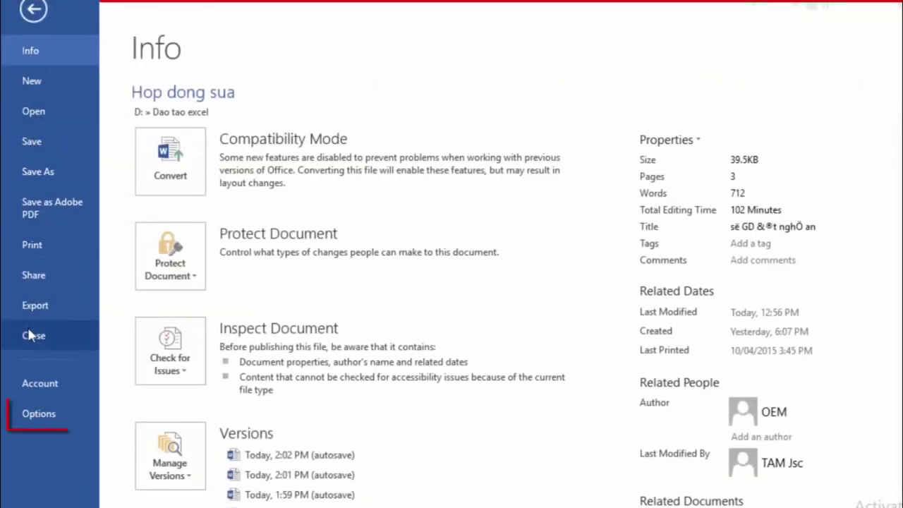
{"action": "left_click", "coordinate": [46, 412]}
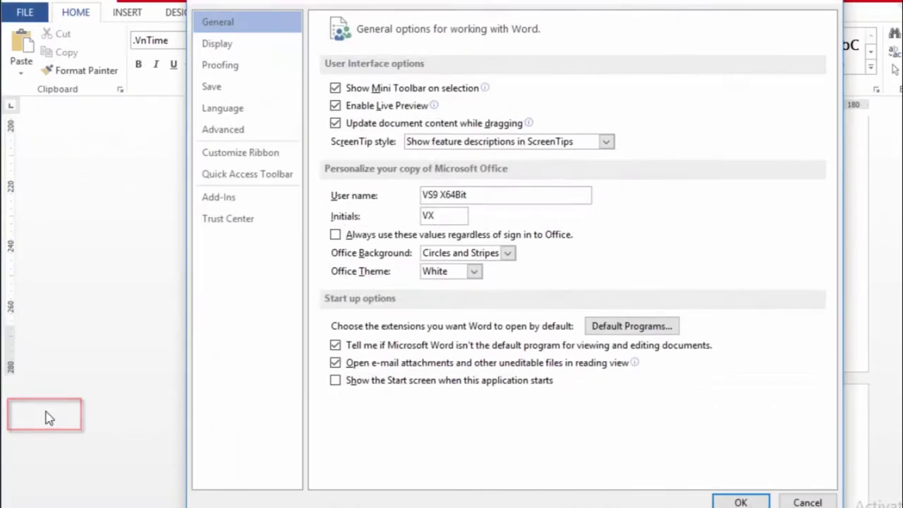
{"action": "left_click", "coordinate": [221, 133]}
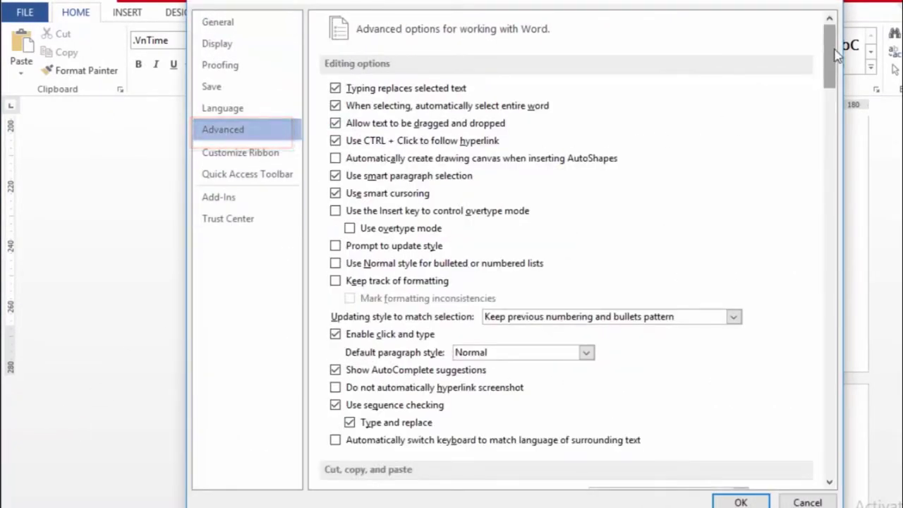
{"action": "left_click_drag", "start_coordinate": [834, 45], "coordinate": [860, 155]}
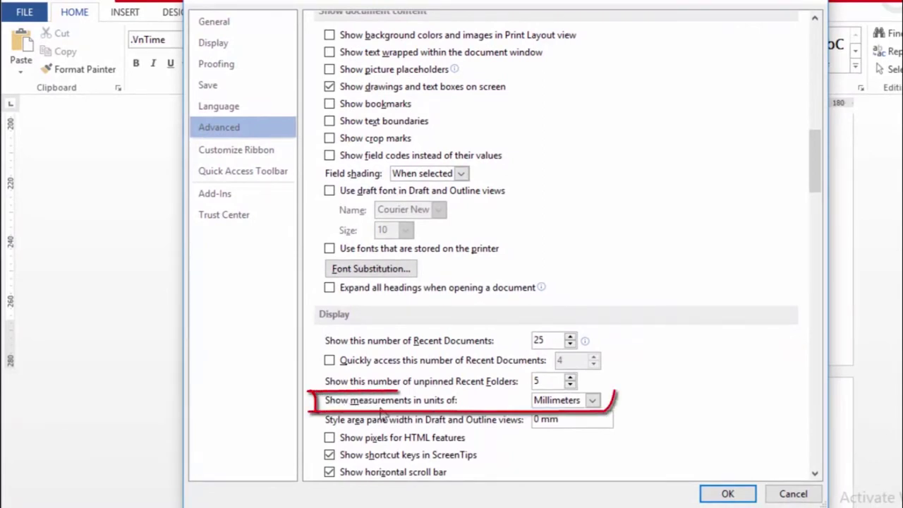
{"action": "left_click", "coordinate": [593, 400]}
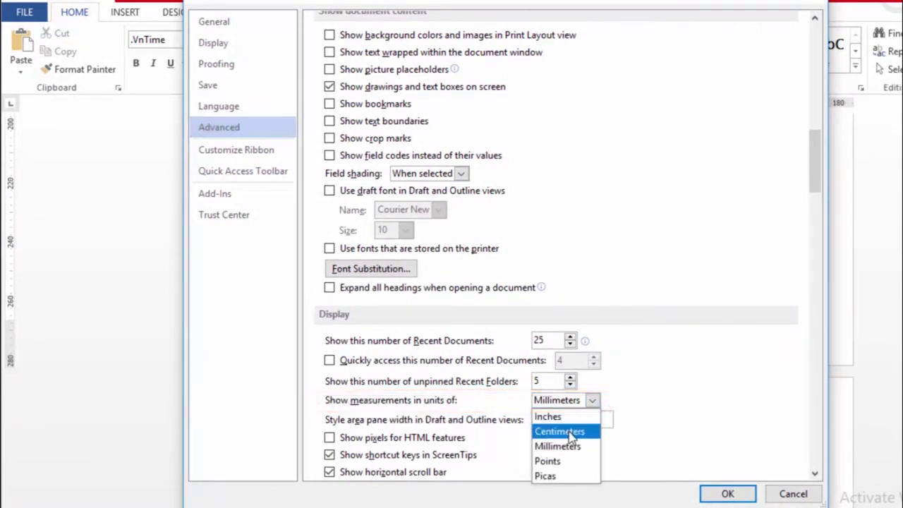
{"action": "left_click", "coordinate": [570, 435]}
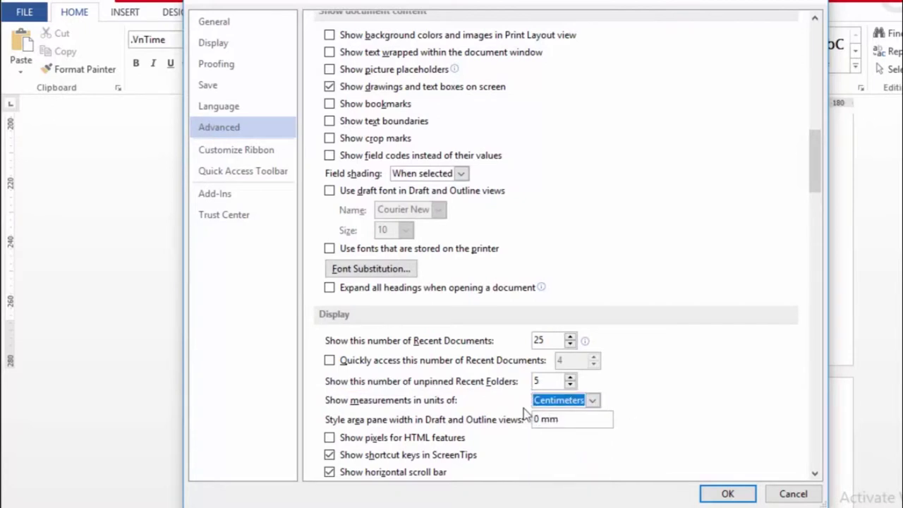
{"action": "left_click", "coordinate": [597, 406]}
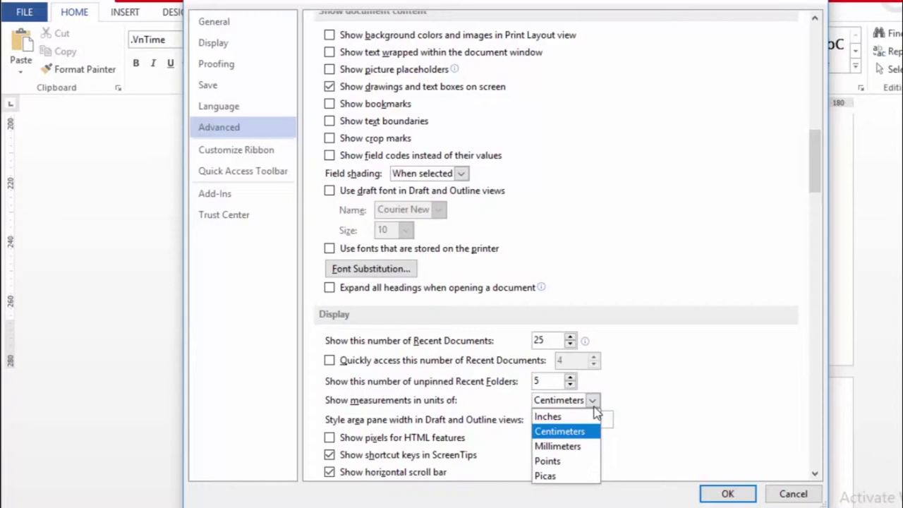
{"action": "left_click", "coordinate": [568, 449]}
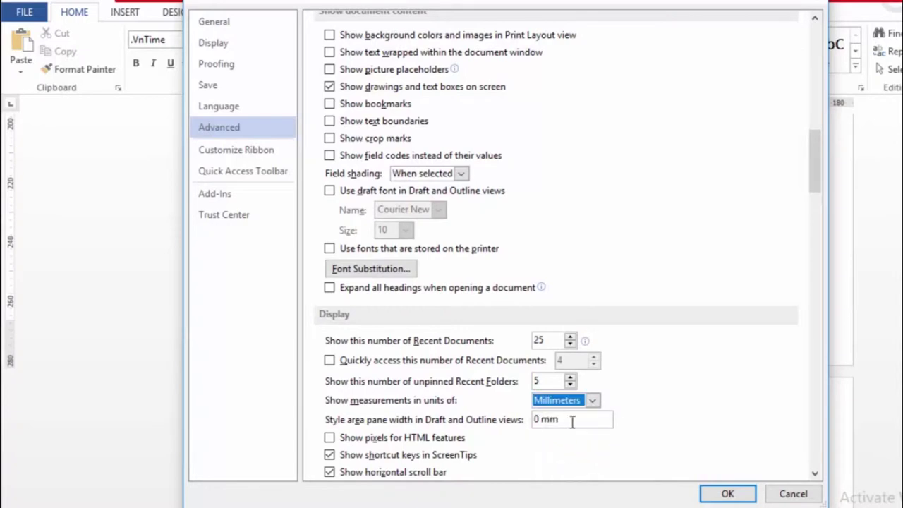
{"action": "left_click", "coordinate": [726, 493]}
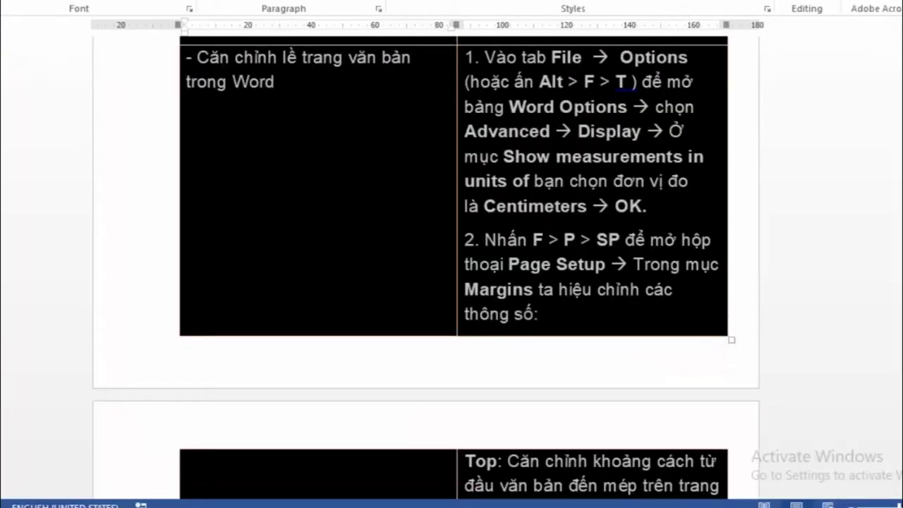
{"action": "scroll", "coordinate": [383, 256], "scroll_direction": "down", "scroll_amount": 3}
{"action": "scroll", "coordinate": [383, 256], "scroll_direction": "down", "scroll_amount": 2}
{"action": "scroll", "coordinate": [385, 260], "scroll_direction": "down", "scroll_amount": 1}
{"action": "scroll", "coordinate": [384, 262], "scroll_direction": "down", "scroll_amount": 1}
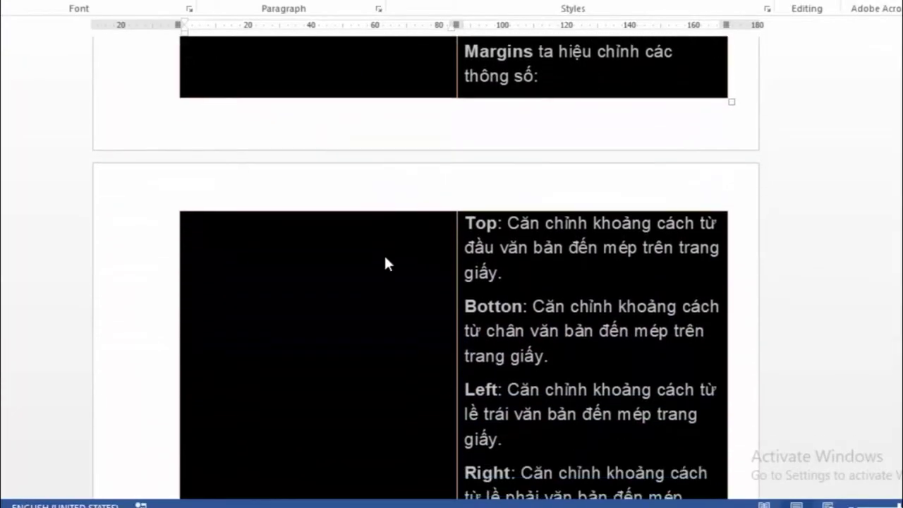
{"action": "scroll", "coordinate": [384, 262], "scroll_direction": "down", "scroll_amount": 2}
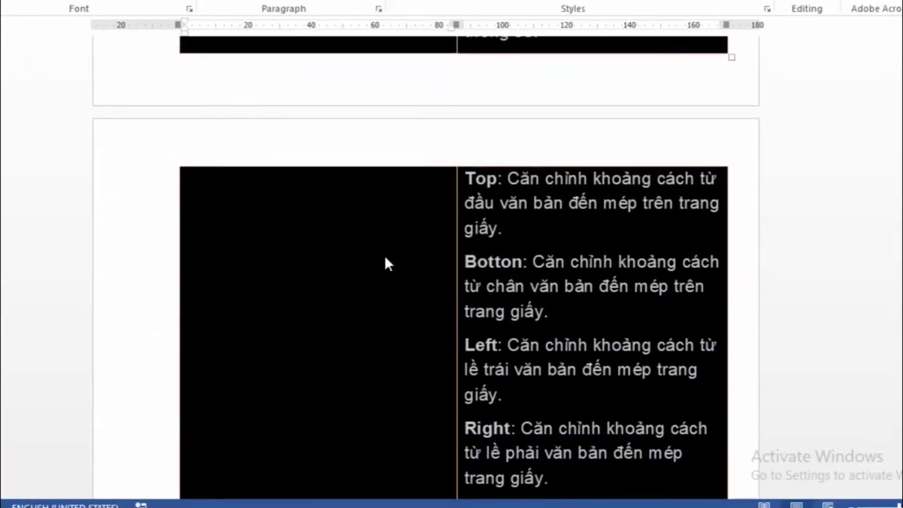
{"action": "scroll", "coordinate": [384, 254], "scroll_direction": "up", "scroll_amount": 2}
{"action": "scroll", "coordinate": [407, 250], "scroll_direction": "up", "scroll_amount": 1}
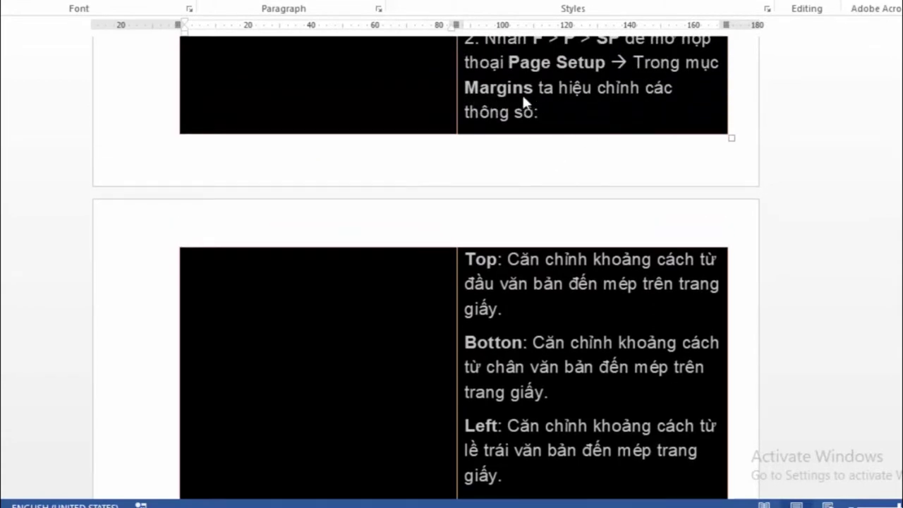
{"action": "scroll", "coordinate": [502, 102], "scroll_direction": "up", "scroll_amount": 1}
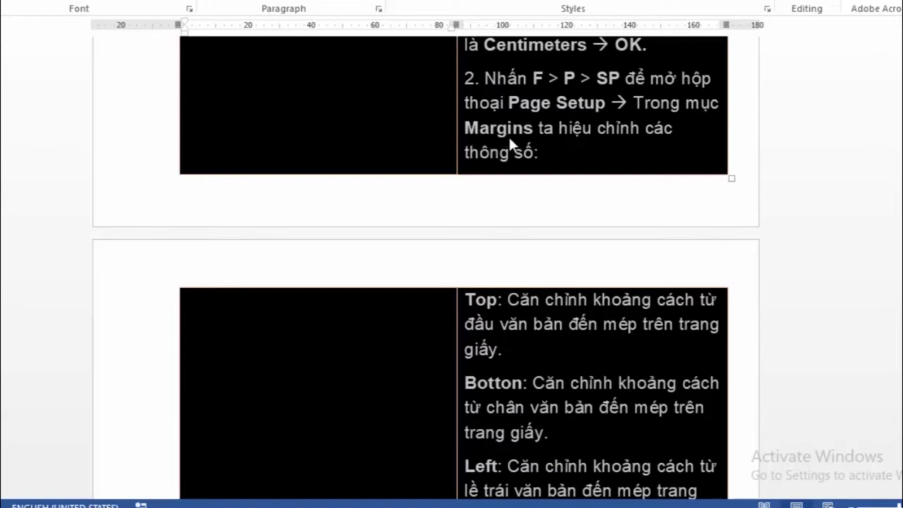
{"action": "scroll", "coordinate": [456, 153], "scroll_direction": "down", "scroll_amount": 1}
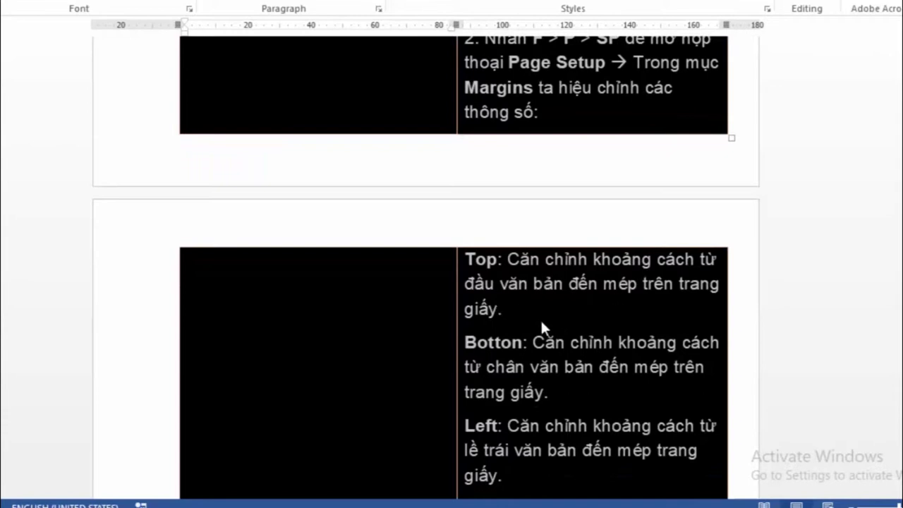
{"action": "scroll", "coordinate": [478, 318], "scroll_direction": "down", "scroll_amount": 1}
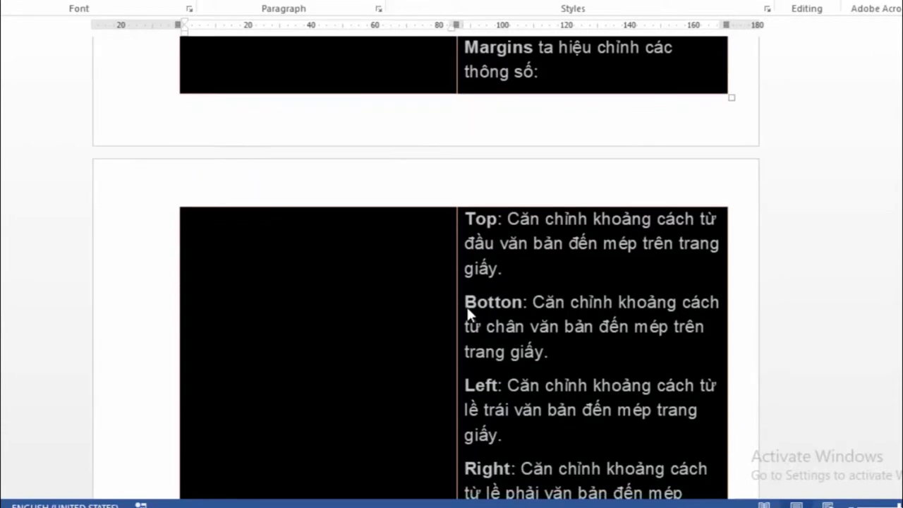
{"action": "scroll", "coordinate": [420, 310], "scroll_direction": "down", "scroll_amount": 1}
{"action": "scroll", "coordinate": [420, 310], "scroll_direction": "down", "scroll_amount": 1}
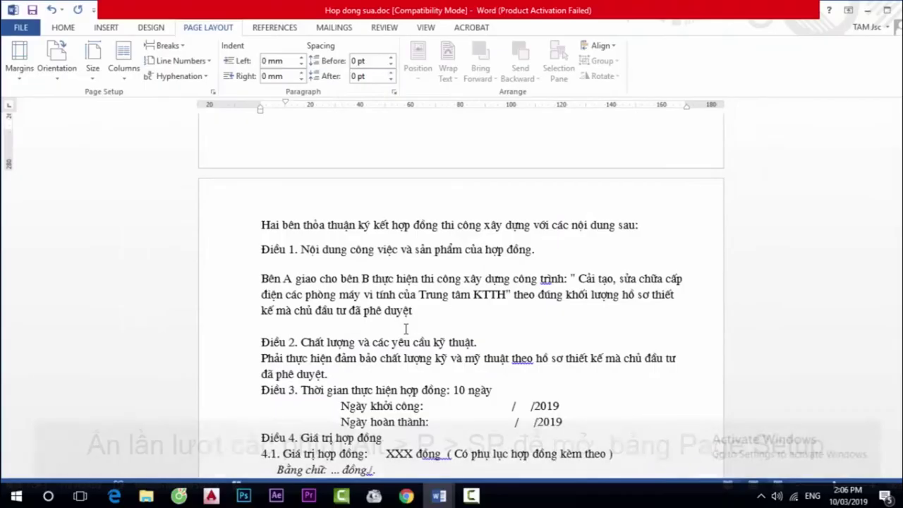
- Bring up Page Setup's margin settings with the Alt, P, S, P key sequence
{"action": "key", "text": "alt"}
{"action": "key", "text": "p"}
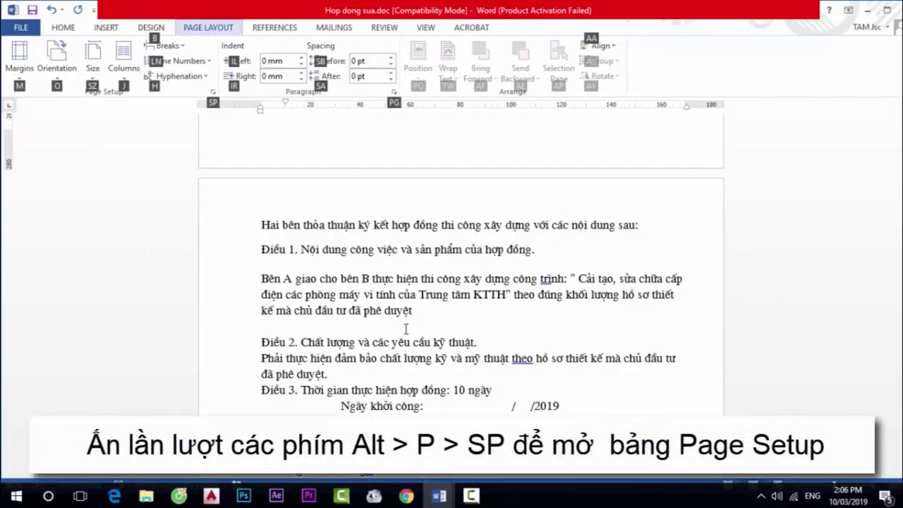
{"action": "key", "text": "s"}
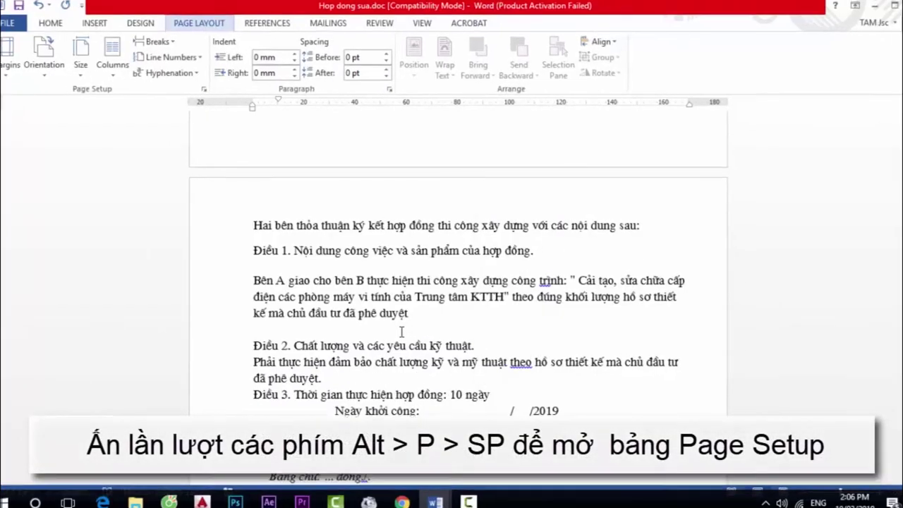
{"action": "key", "text": "p"}
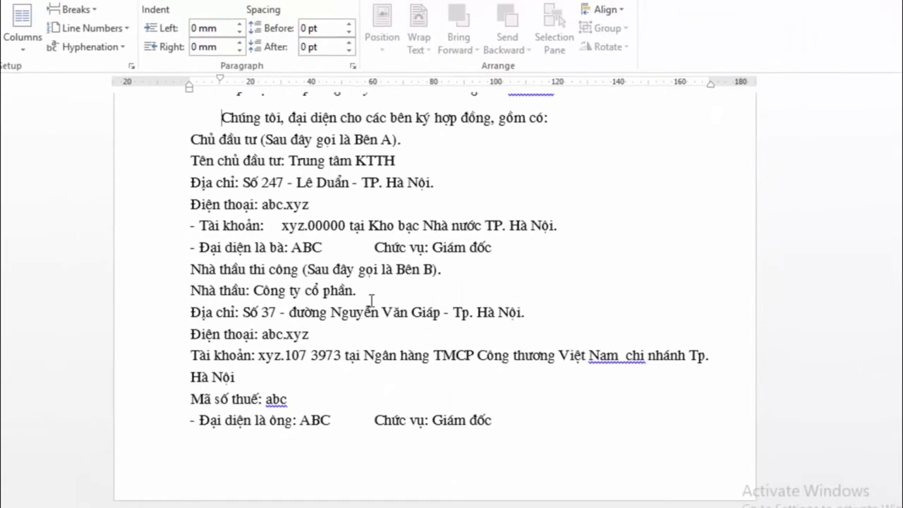
{"action": "scroll", "coordinate": [402, 288], "scroll_direction": "down", "scroll_amount": 5}
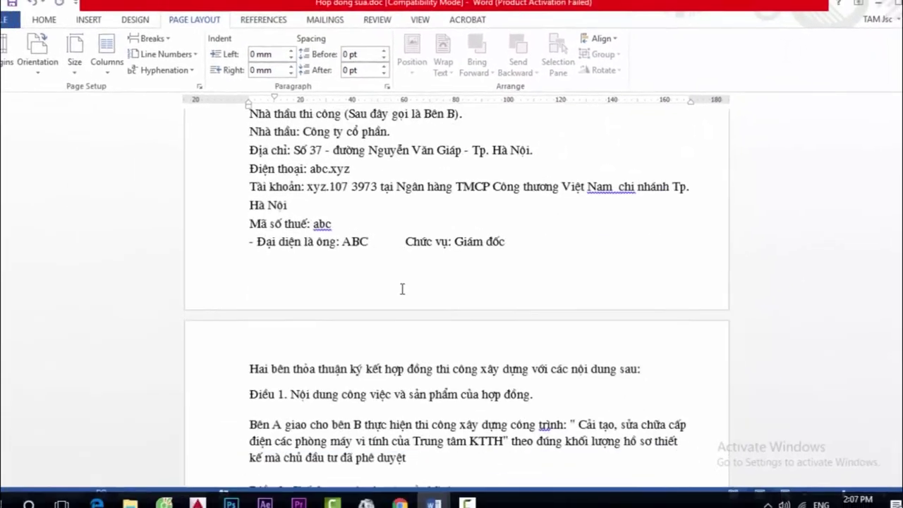
{"action": "scroll", "coordinate": [403, 288], "scroll_direction": "down", "scroll_amount": 5}
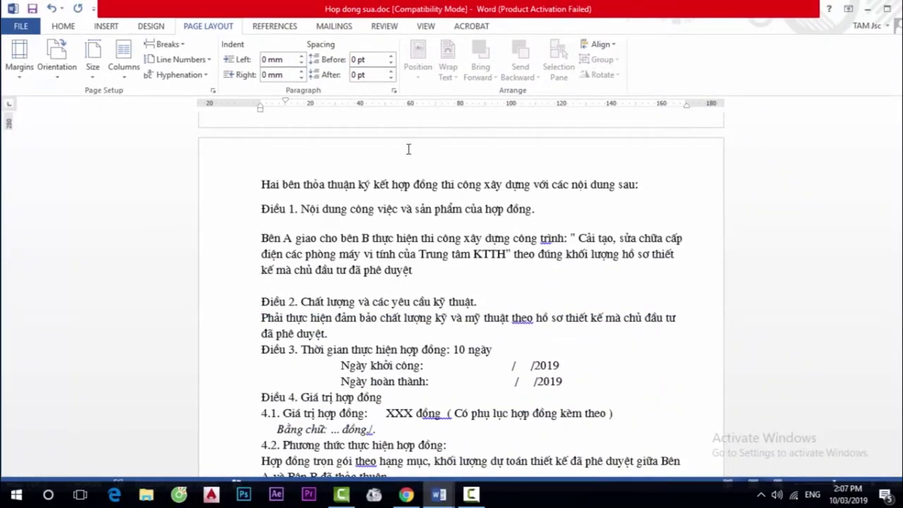
{"action": "scroll", "coordinate": [432, 278], "scroll_direction": "down", "scroll_amount": 2}
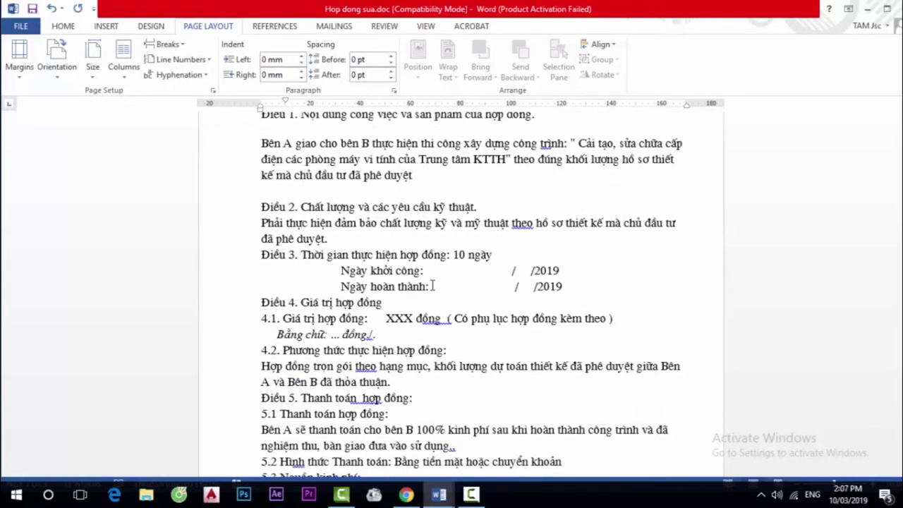
{"action": "scroll", "coordinate": [432, 279], "scroll_direction": "down", "scroll_amount": 4}
{"action": "scroll", "coordinate": [433, 282], "scroll_direction": "down", "scroll_amount": 3}
{"action": "scroll", "coordinate": [434, 286], "scroll_direction": "down", "scroll_amount": 3}
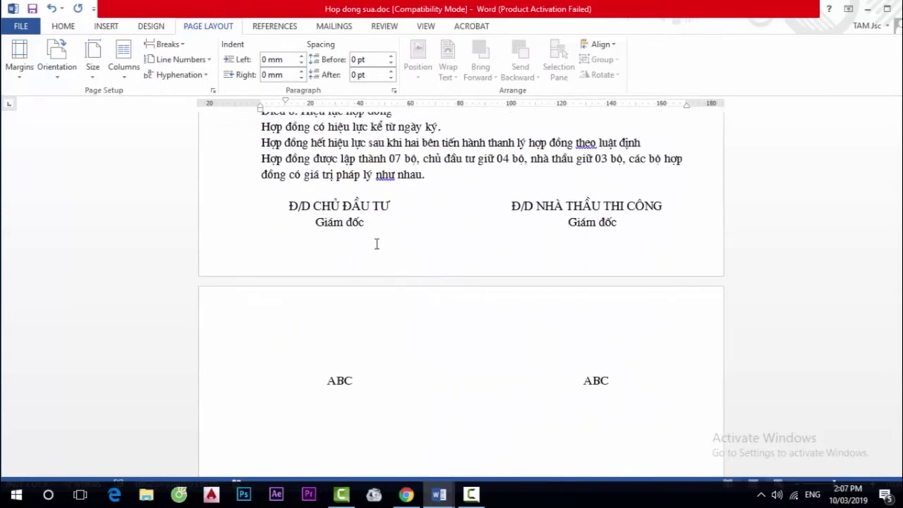
{"action": "scroll", "coordinate": [381, 220], "scroll_direction": "up", "scroll_amount": 3}
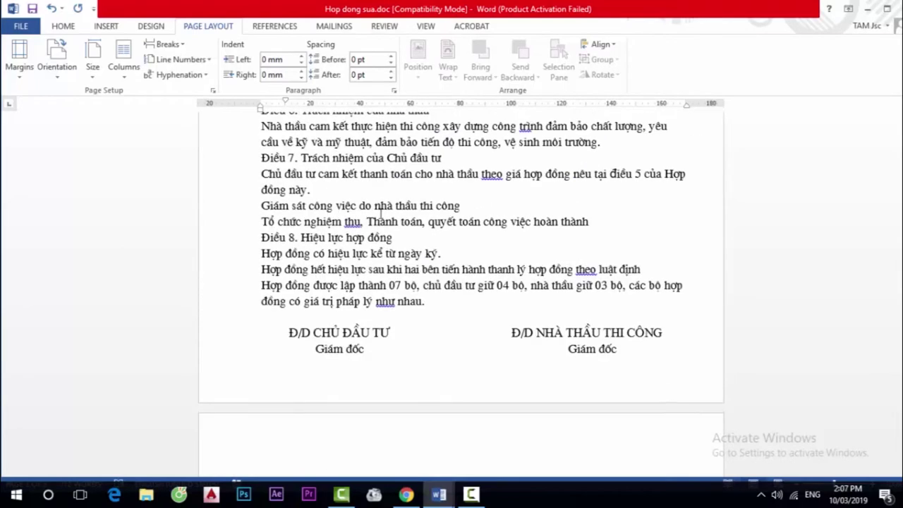
{"action": "scroll", "coordinate": [310, 222], "scroll_direction": "up", "scroll_amount": 3}
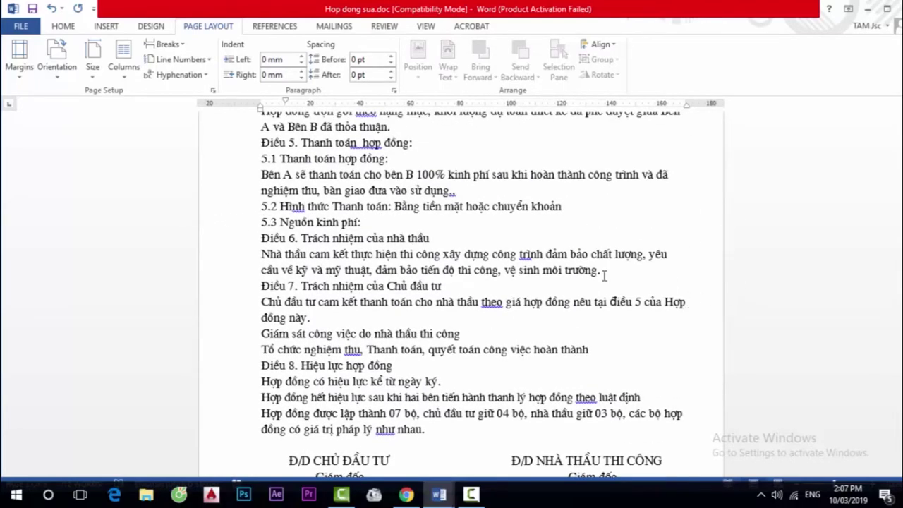
{"action": "scroll", "coordinate": [603, 270], "scroll_direction": "up", "scroll_amount": 4}
{"action": "scroll", "coordinate": [600, 262], "scroll_direction": "up", "scroll_amount": 5}
{"action": "scroll", "coordinate": [600, 261], "scroll_direction": "up", "scroll_amount": 3}
{"action": "scroll", "coordinate": [559, 297], "scroll_direction": "up", "scroll_amount": 2}
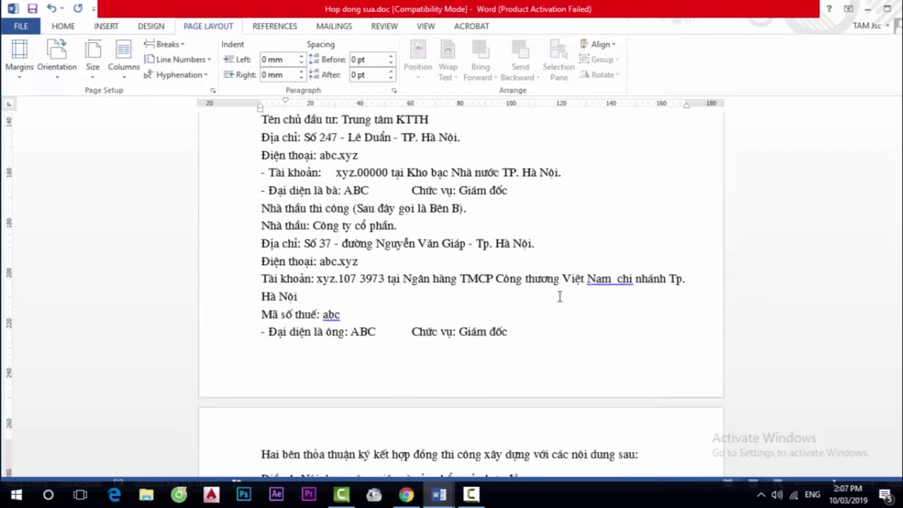
{"action": "scroll", "coordinate": [558, 295], "scroll_direction": "up", "scroll_amount": 2}
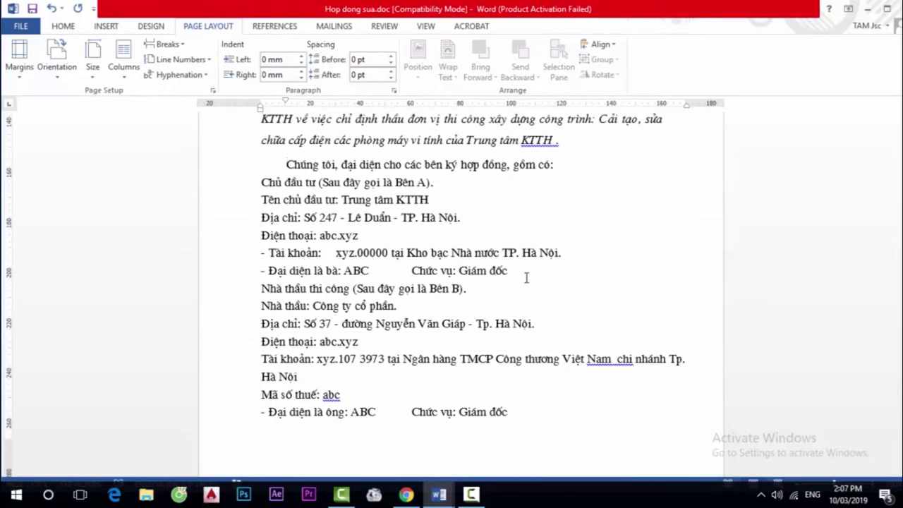
{"action": "scroll", "coordinate": [526, 277], "scroll_direction": "down", "scroll_amount": 3}
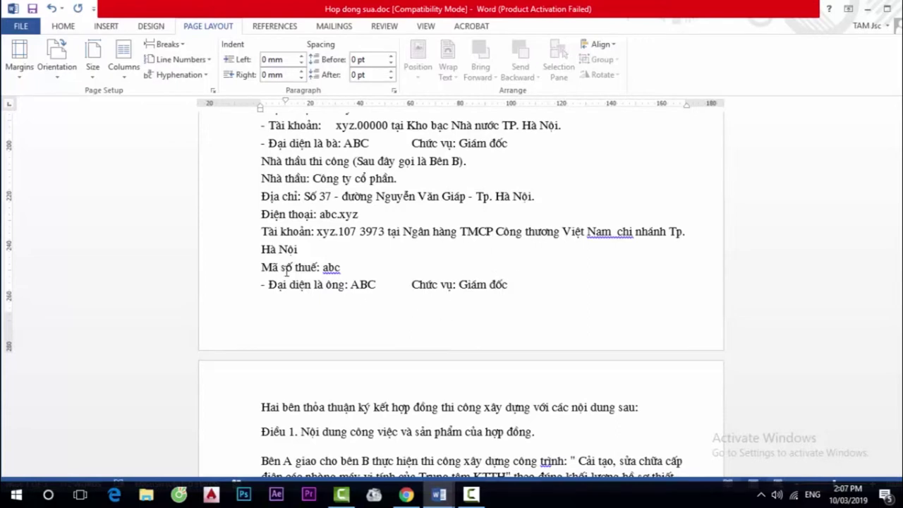
- Open and cancel the Paragraph and Page Setup dialogs, then return to the party details
{"action": "left_click", "coordinate": [395, 92]}
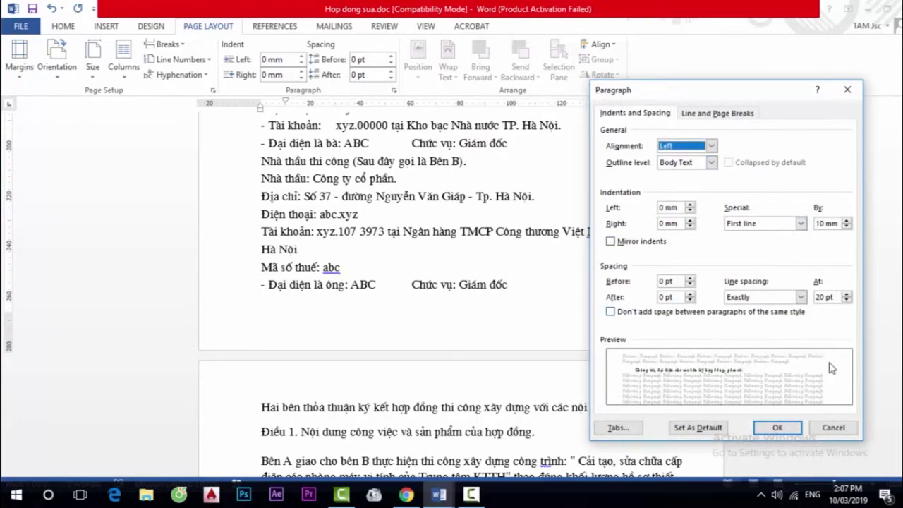
{"action": "left_click", "coordinate": [832, 428]}
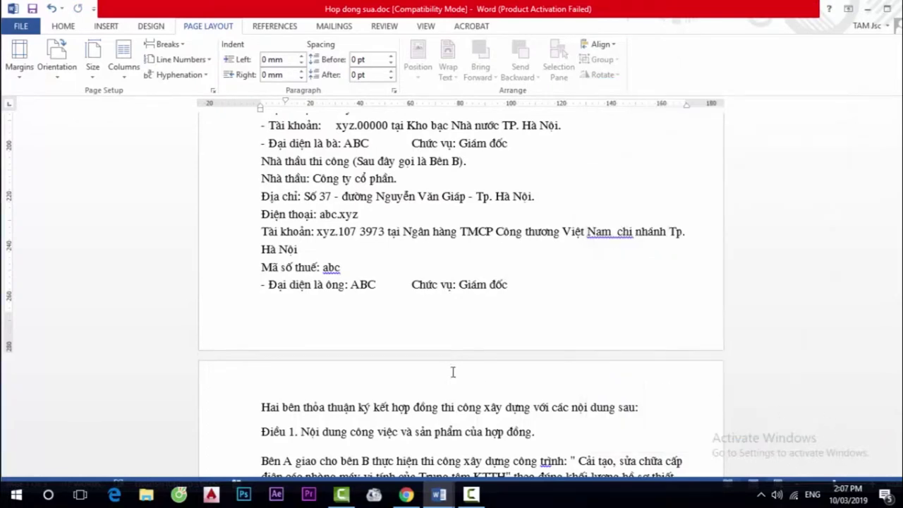
{"action": "left_click", "coordinate": [213, 92]}
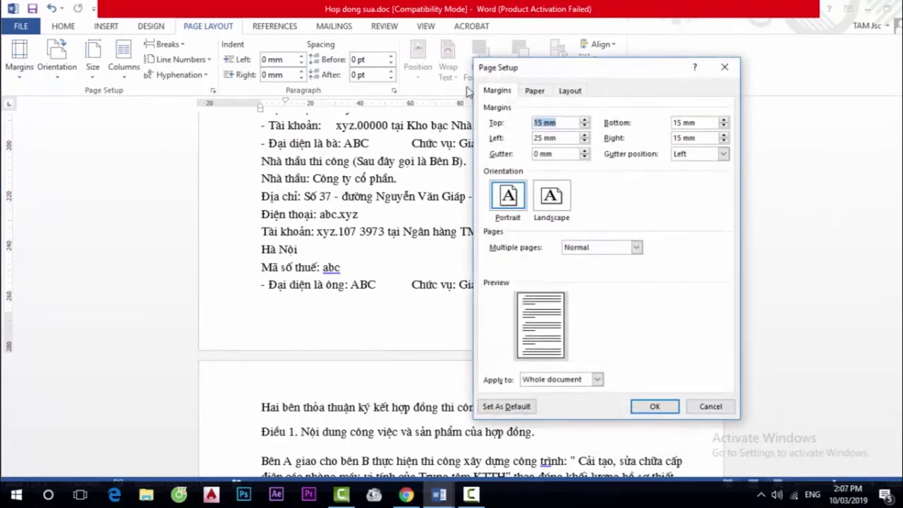
{"action": "left_click", "coordinate": [710, 406]}
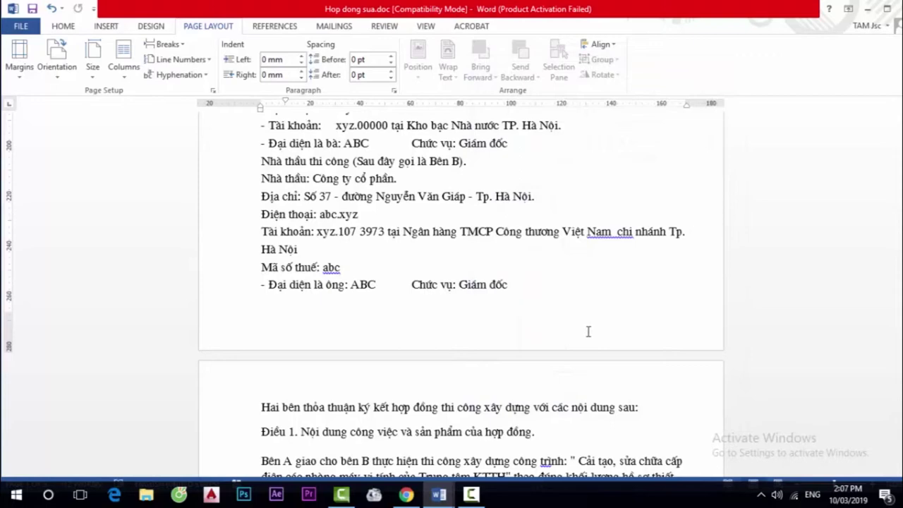
{"action": "scroll", "coordinate": [556, 325], "scroll_direction": "up", "scroll_amount": 2}
{"action": "scroll", "coordinate": [554, 327], "scroll_direction": "up", "scroll_amount": 4}
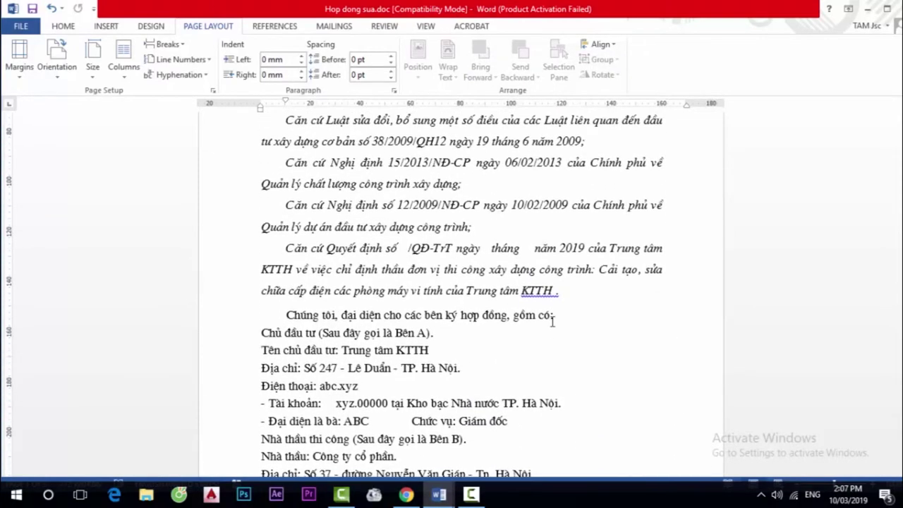
{"action": "scroll", "coordinate": [551, 329], "scroll_direction": "up", "scroll_amount": 3}
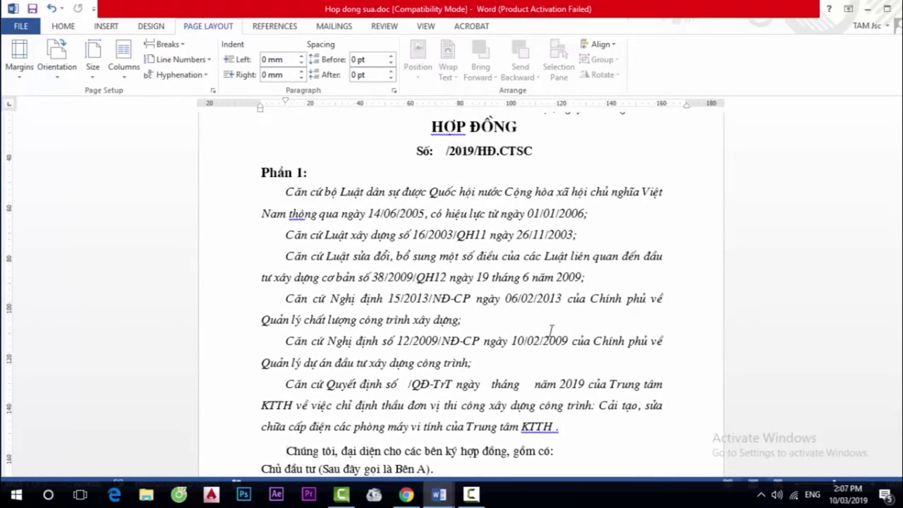
{"action": "scroll", "coordinate": [551, 331], "scroll_direction": "down", "scroll_amount": 1}
{"action": "scroll", "coordinate": [550, 331], "scroll_direction": "down", "scroll_amount": 2}
{"action": "scroll", "coordinate": [552, 330], "scroll_direction": "down", "scroll_amount": 2}
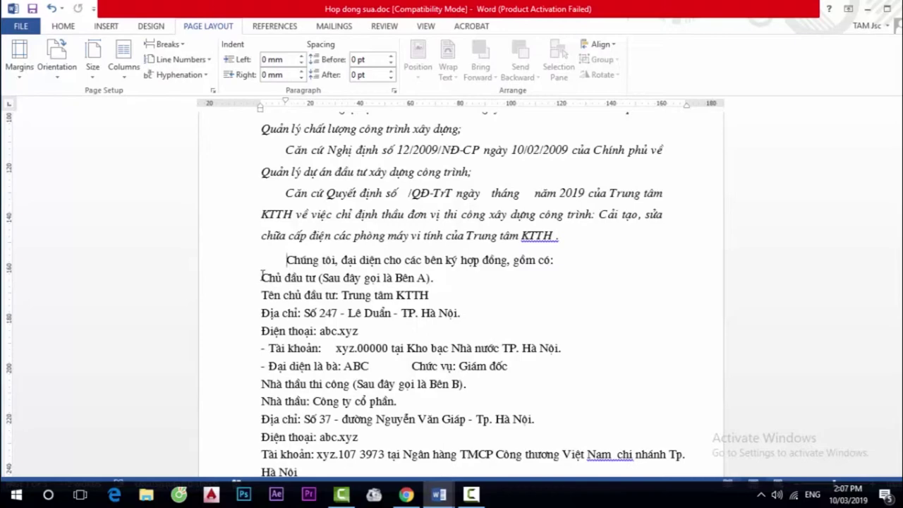
- Bold the two Chủ đầu tư (Bên A) lines and the two Nhà thầu lines in the party block
{"action": "left_click_drag", "start_coordinate": [262, 277], "coordinate": [435, 284]}
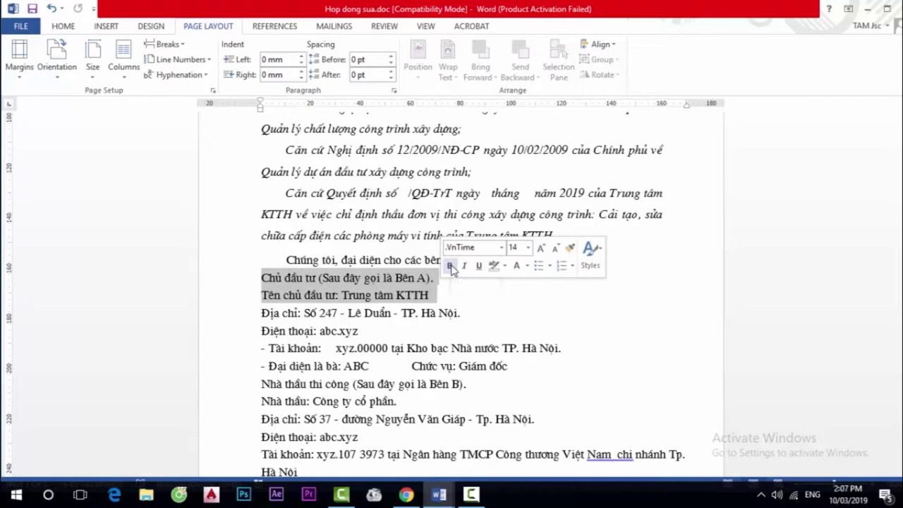
{"action": "left_click", "coordinate": [450, 267]}
{"action": "left_click", "coordinate": [498, 301]}
{"action": "scroll", "coordinate": [225, 330], "scroll_direction": "down", "scroll_amount": 1}
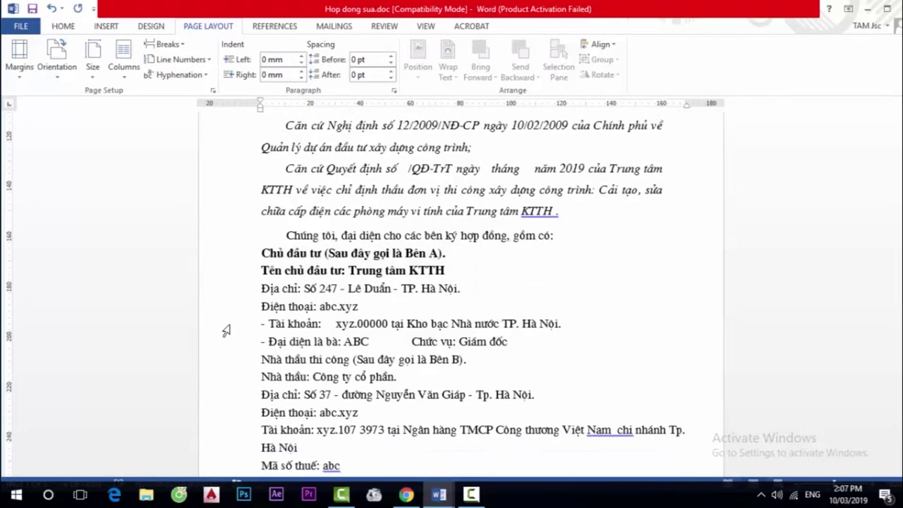
{"action": "scroll", "coordinate": [226, 330], "scroll_direction": "down", "scroll_amount": 1}
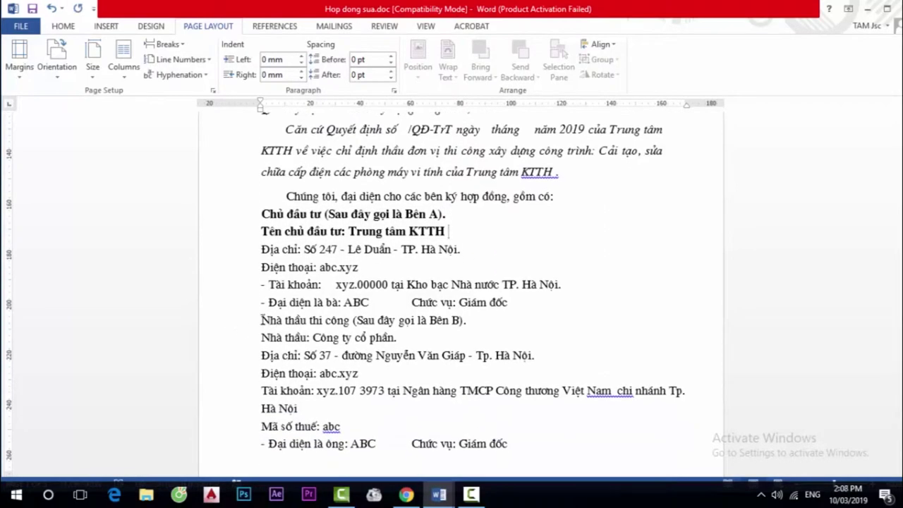
{"action": "left_click_drag", "start_coordinate": [261, 320], "coordinate": [398, 339]}
{"action": "left_click", "coordinate": [412, 314]}
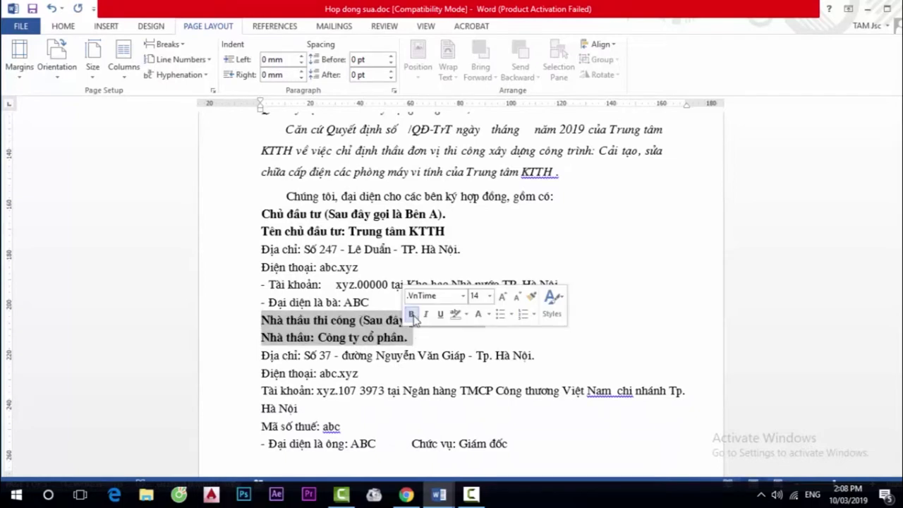
{"action": "left_click", "coordinate": [357, 373]}
{"action": "scroll", "coordinate": [215, 367], "scroll_direction": "down", "scroll_amount": 1}
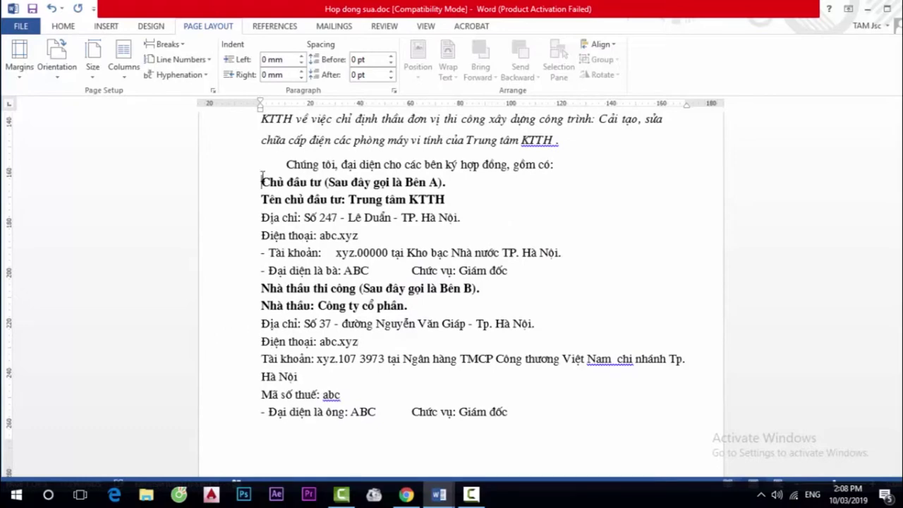
- Select the whole party details block
{"action": "left_click_drag", "start_coordinate": [262, 176], "coordinate": [513, 415]}
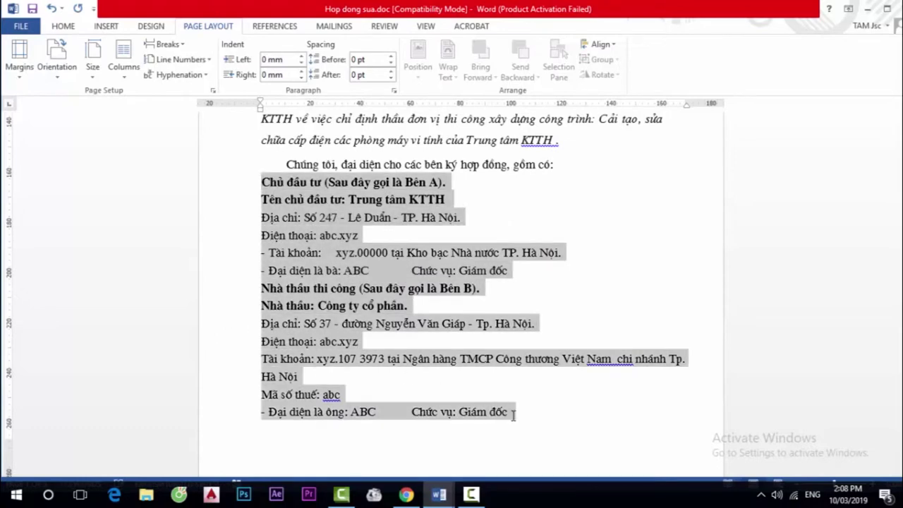
{"action": "scroll", "coordinate": [338, 389], "scroll_direction": "down", "scroll_amount": 2}
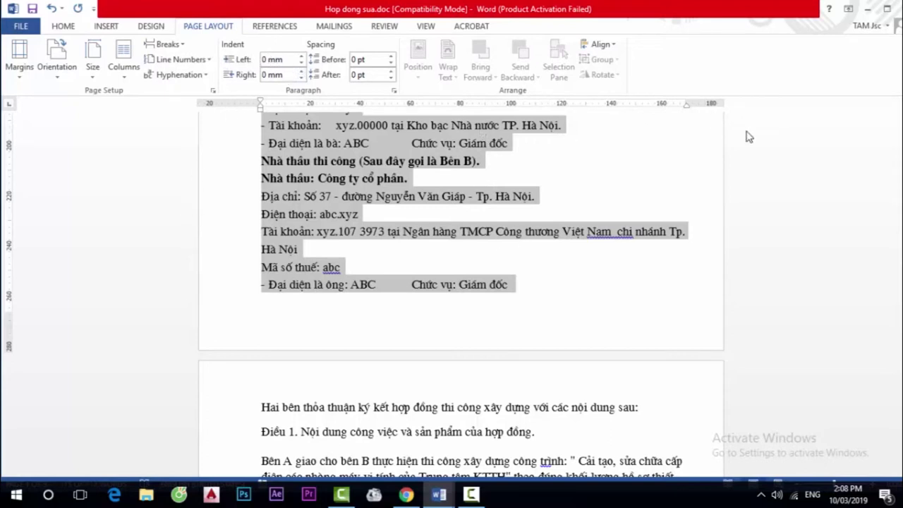
{"action": "scroll", "coordinate": [748, 137], "scroll_direction": "up", "scroll_amount": 2}
{"action": "scroll", "coordinate": [748, 136], "scroll_direction": "up", "scroll_amount": 1}
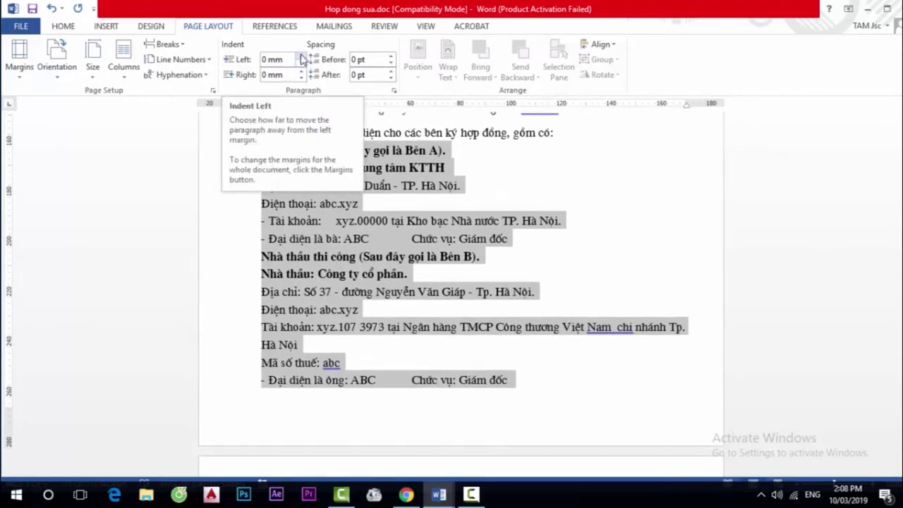
- Raise the party block's left indent to 10 mm
{"action": "left_click", "coordinate": [301, 56]}
{"action": "left_click", "coordinate": [301, 57]}
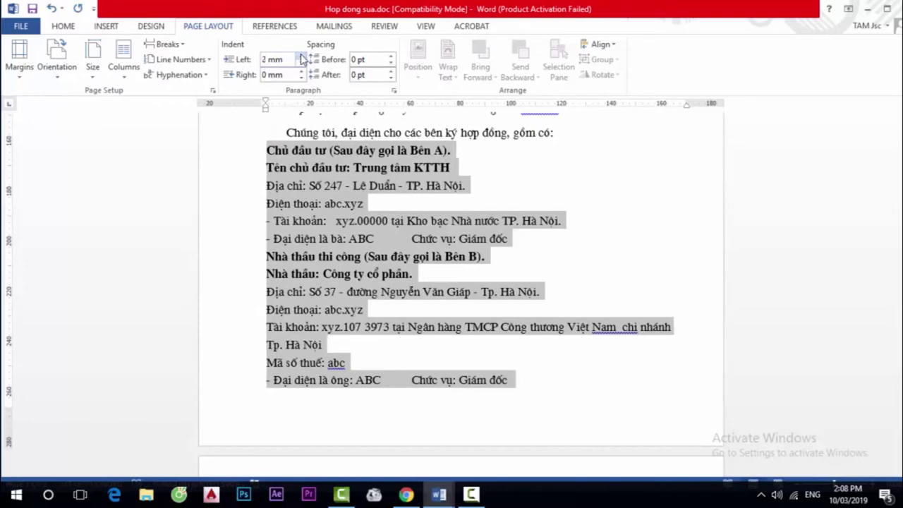
{"action": "left_click", "coordinate": [301, 57]}
{"action": "left_click", "coordinate": [301, 57]}
{"action": "left_click", "coordinate": [301, 56]}
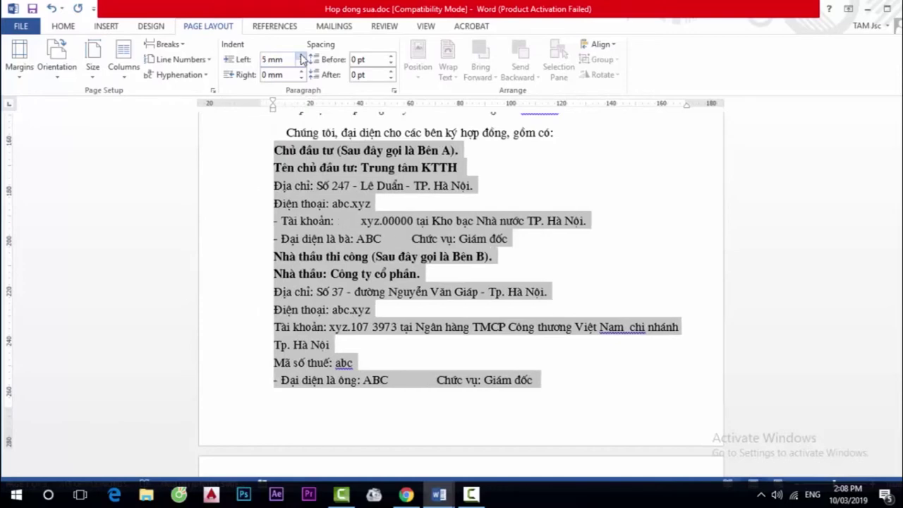
{"action": "left_click", "coordinate": [301, 56]}
{"action": "left_click", "coordinate": [301, 56]}
{"action": "left_click", "coordinate": [301, 57]}
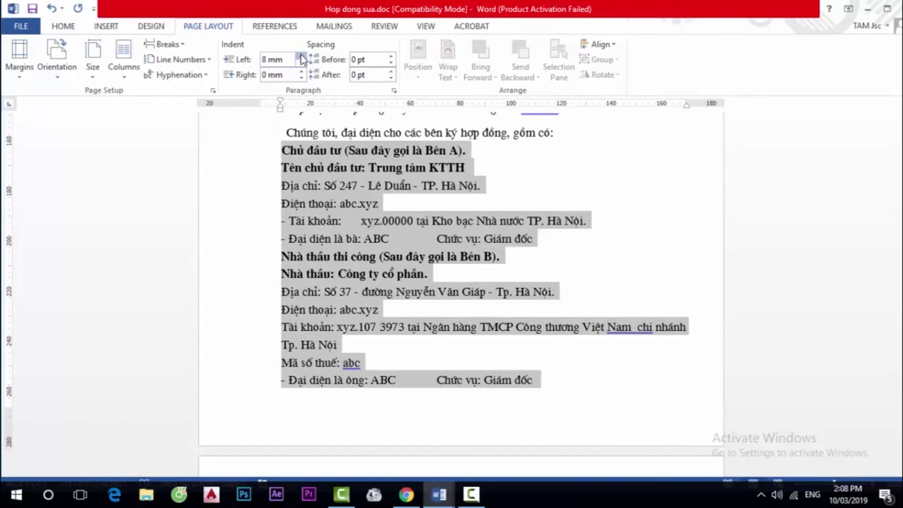
{"action": "left_click", "coordinate": [302, 57]}
{"action": "left_click", "coordinate": [302, 56]}
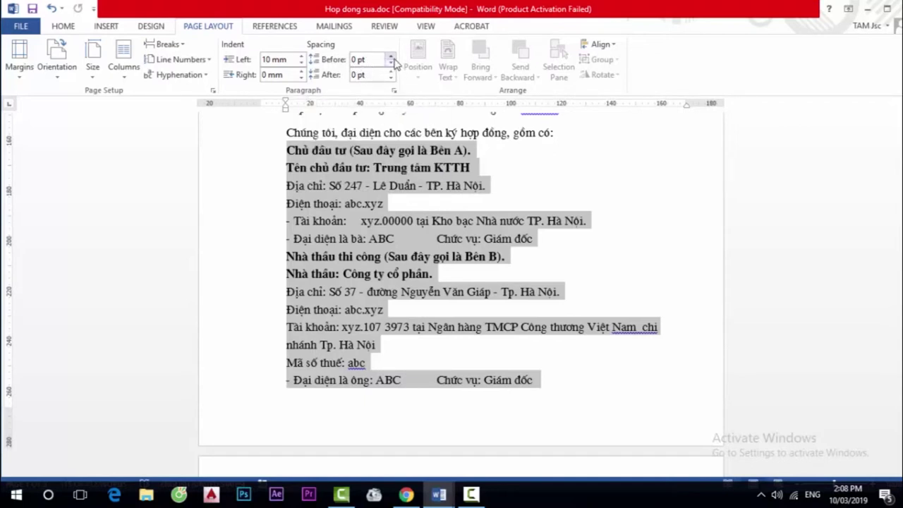
- Set the party block's spacing to 6 pt before and 0 pt after
{"action": "left_click", "coordinate": [390, 56]}
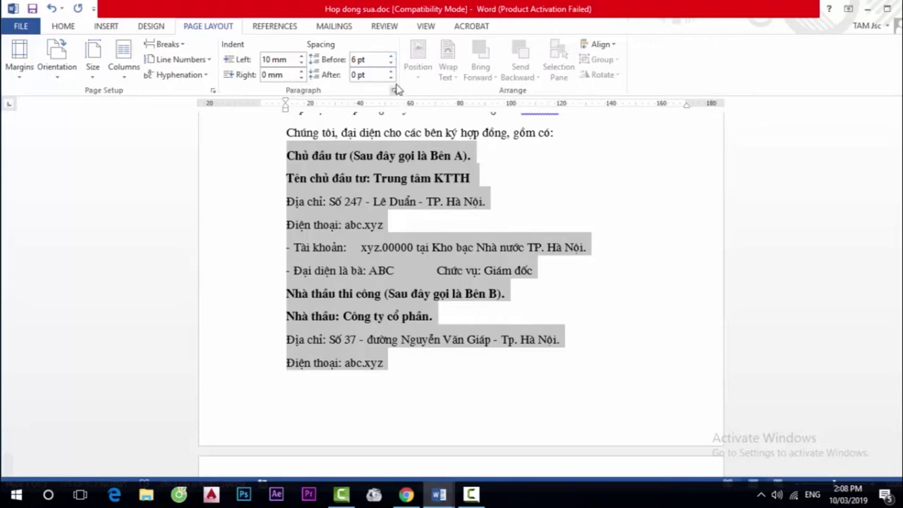
{"action": "left_click", "coordinate": [391, 78]}
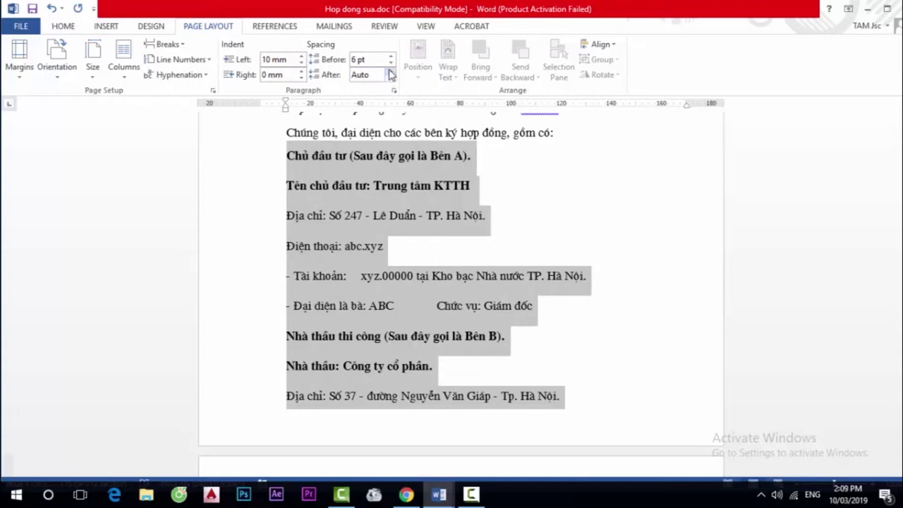
{"action": "left_click", "coordinate": [390, 76]}
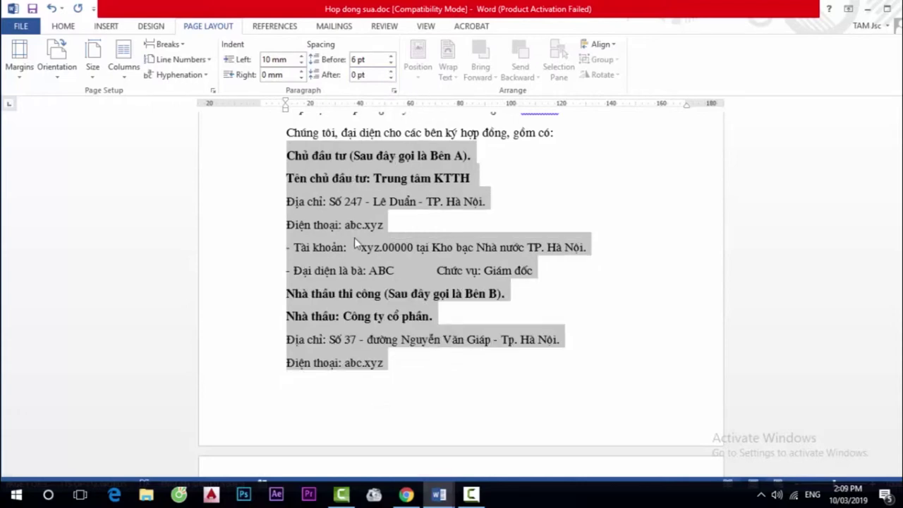
- Make the Điều 1 and Điều 2 article headings bold
{"action": "scroll", "coordinate": [354, 237], "scroll_direction": "up", "scroll_amount": 1}
{"action": "scroll", "coordinate": [354, 237], "scroll_direction": "down", "scroll_amount": 2}
{"action": "scroll", "coordinate": [354, 237], "scroll_direction": "down", "scroll_amount": 2}
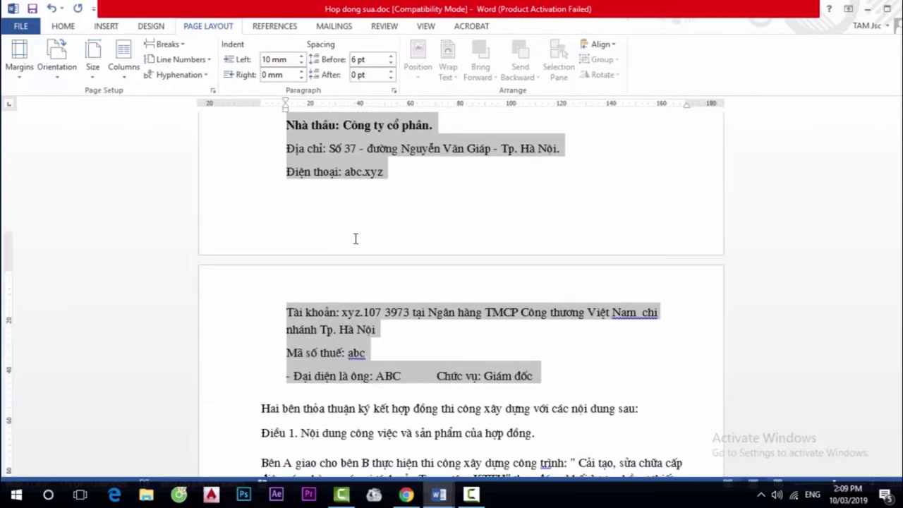
{"action": "scroll", "coordinate": [355, 240], "scroll_direction": "down", "scroll_amount": 1}
{"action": "scroll", "coordinate": [356, 242], "scroll_direction": "down", "scroll_amount": 2}
{"action": "scroll", "coordinate": [356, 243], "scroll_direction": "up", "scroll_amount": 1}
{"action": "scroll", "coordinate": [356, 244], "scroll_direction": "up", "scroll_amount": 1}
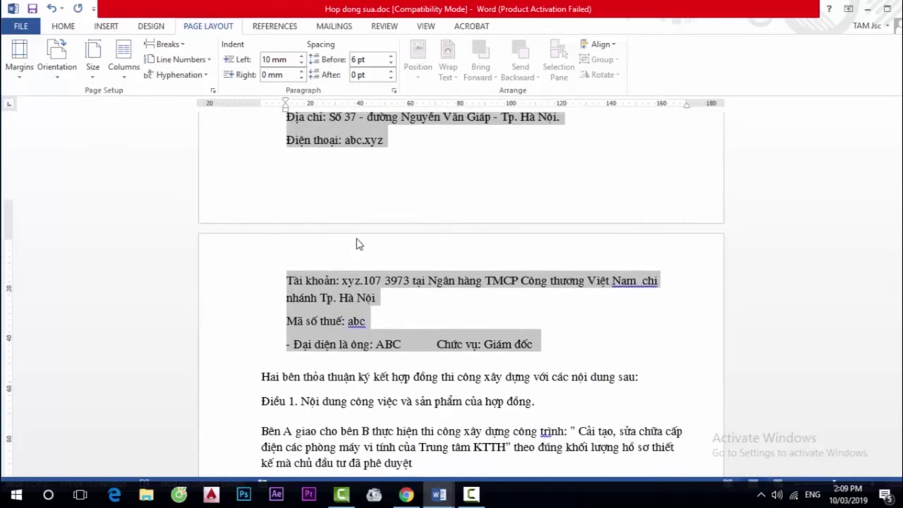
{"action": "scroll", "coordinate": [356, 243], "scroll_direction": "down", "scroll_amount": 3}
{"action": "scroll", "coordinate": [363, 240], "scroll_direction": "down", "scroll_amount": 2}
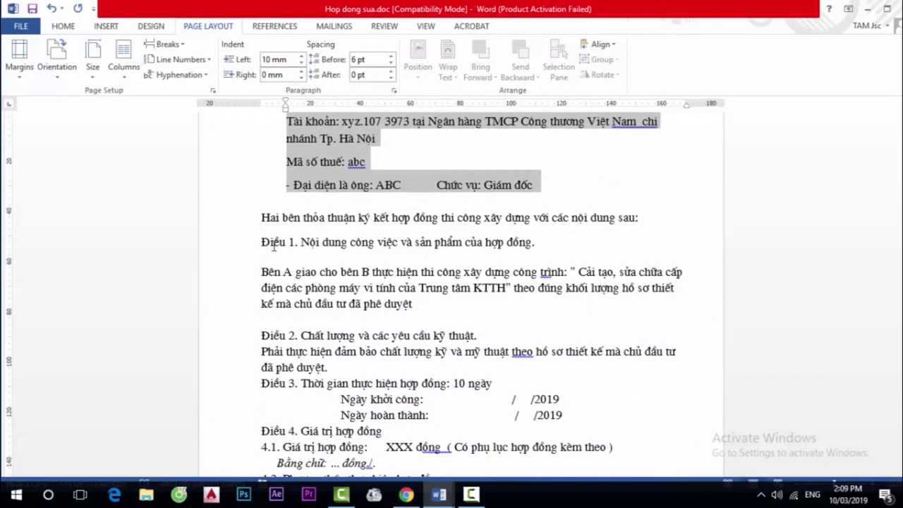
{"action": "left_click_drag", "start_coordinate": [263, 241], "coordinate": [540, 244]}
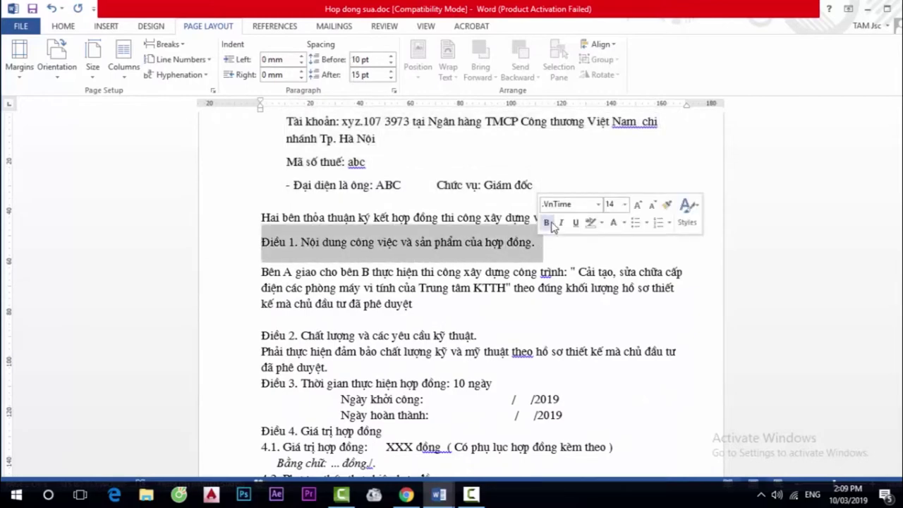
{"action": "left_click", "coordinate": [548, 223]}
{"action": "scroll", "coordinate": [311, 277], "scroll_direction": "down", "scroll_amount": 2}
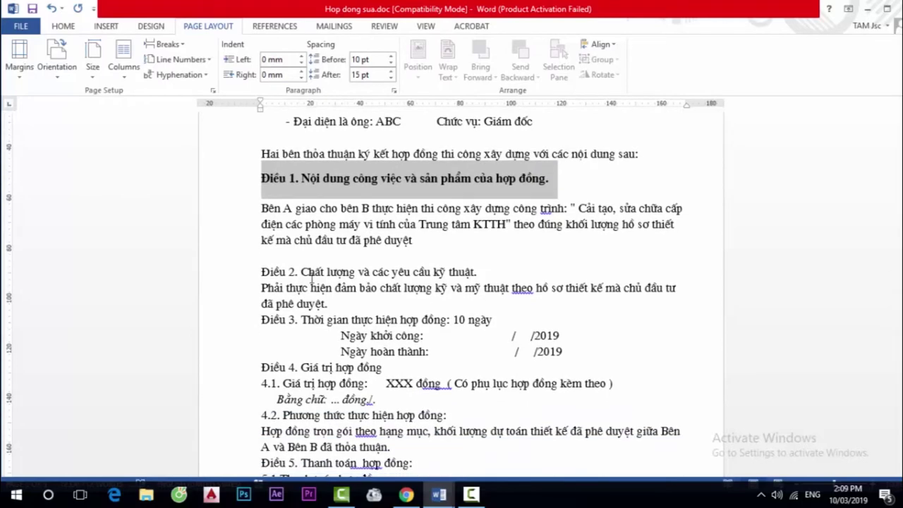
{"action": "left_click_drag", "start_coordinate": [257, 270], "coordinate": [485, 271]}
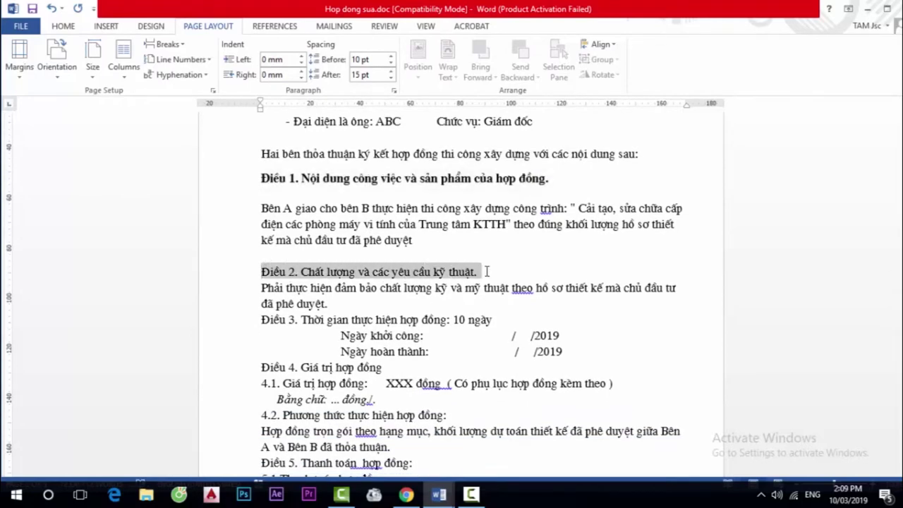
{"action": "left_click", "coordinate": [493, 248]}
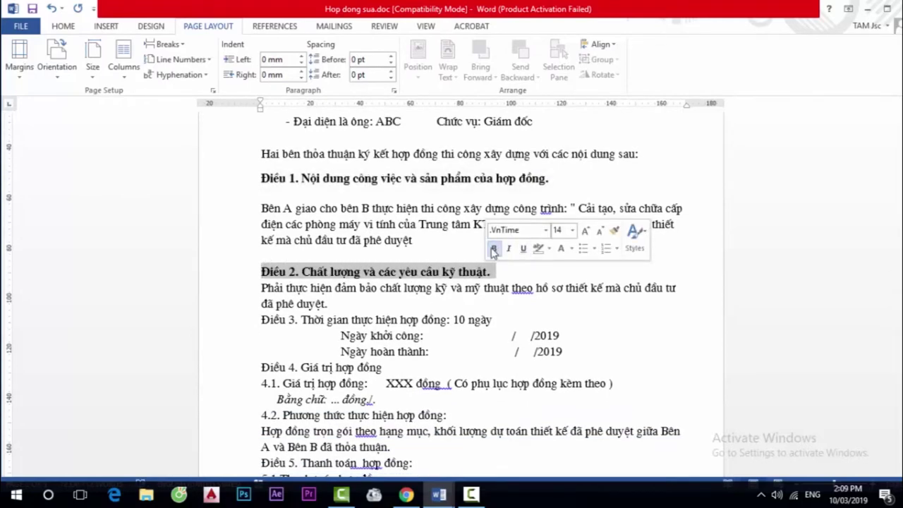
- Make the Điều 4 and Điều 5 (Thanh toán hợp đồng) headings bold
{"action": "scroll", "coordinate": [294, 295], "scroll_direction": "down", "scroll_amount": 3}
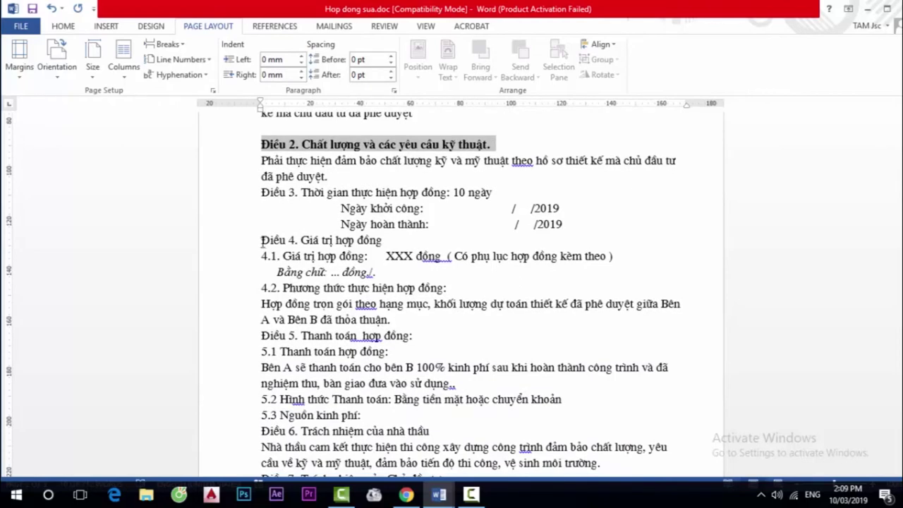
{"action": "left_click_drag", "start_coordinate": [261, 240], "coordinate": [388, 241]}
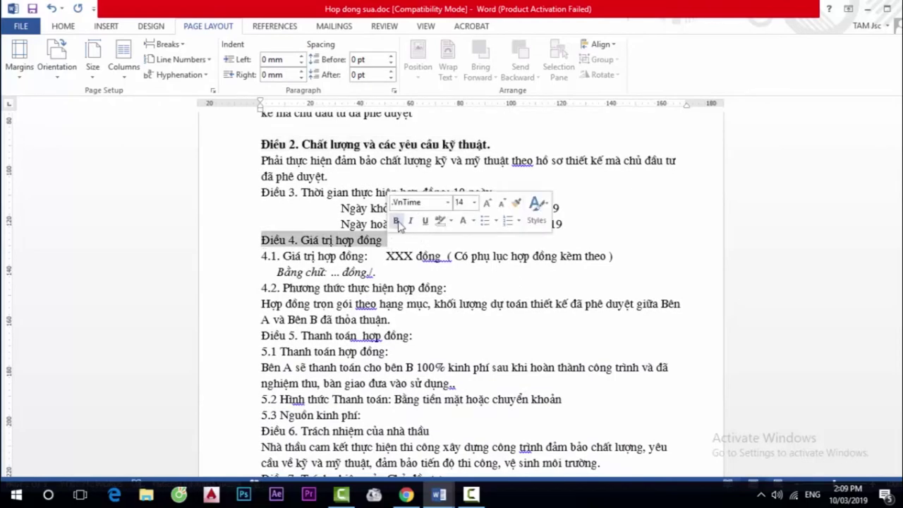
{"action": "left_click", "coordinate": [397, 223]}
{"action": "scroll", "coordinate": [332, 326], "scroll_direction": "down", "scroll_amount": 1}
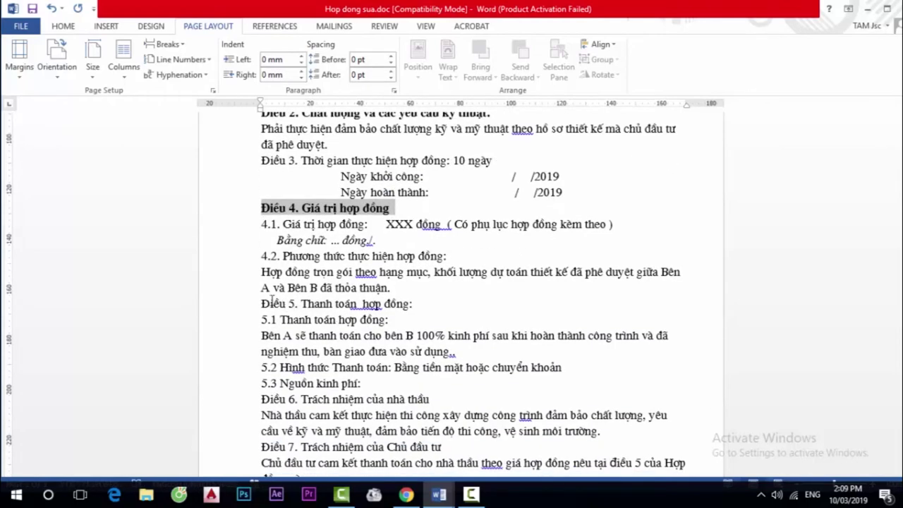
{"action": "left_click_drag", "start_coordinate": [261, 303], "coordinate": [422, 305]}
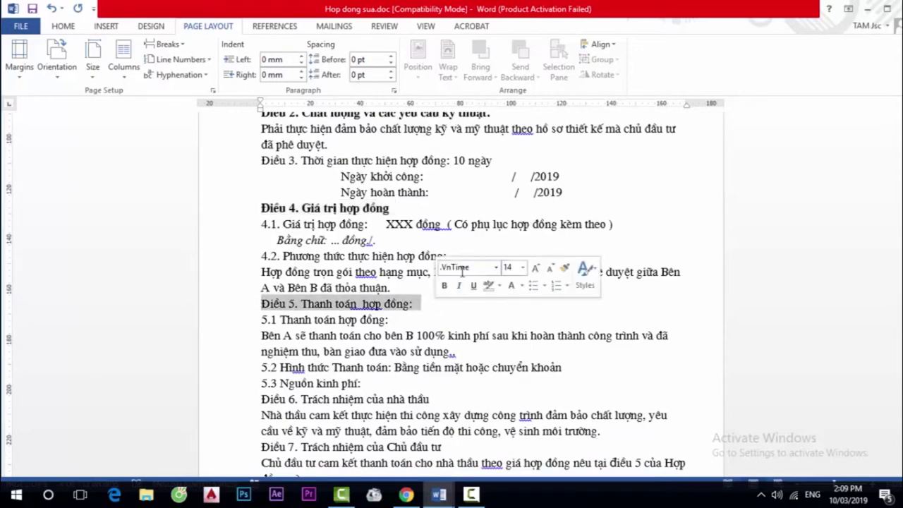
{"action": "left_click", "coordinate": [445, 286]}
- Select the Điều 1 heading line
{"action": "scroll", "coordinate": [358, 362], "scroll_direction": "up", "scroll_amount": 4}
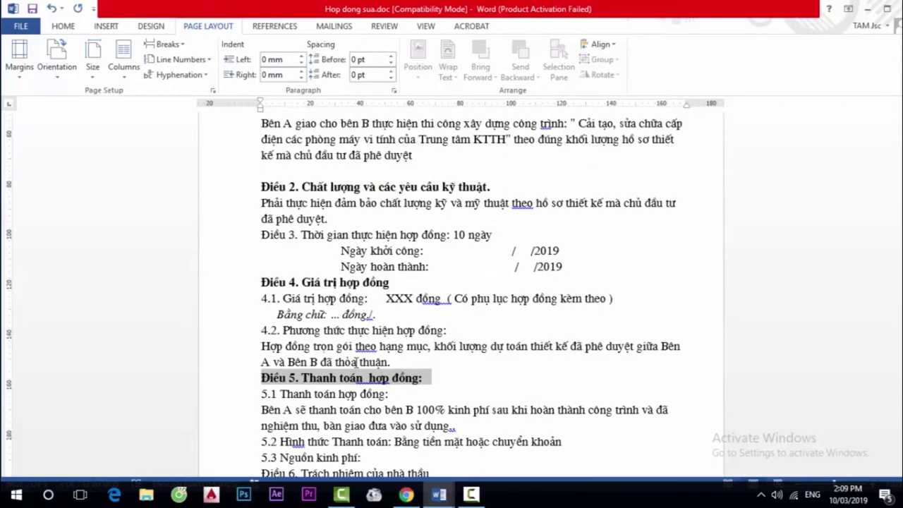
{"action": "scroll", "coordinate": [356, 361], "scroll_direction": "down", "scroll_amount": 2}
{"action": "scroll", "coordinate": [355, 362], "scroll_direction": "down", "scroll_amount": 7}
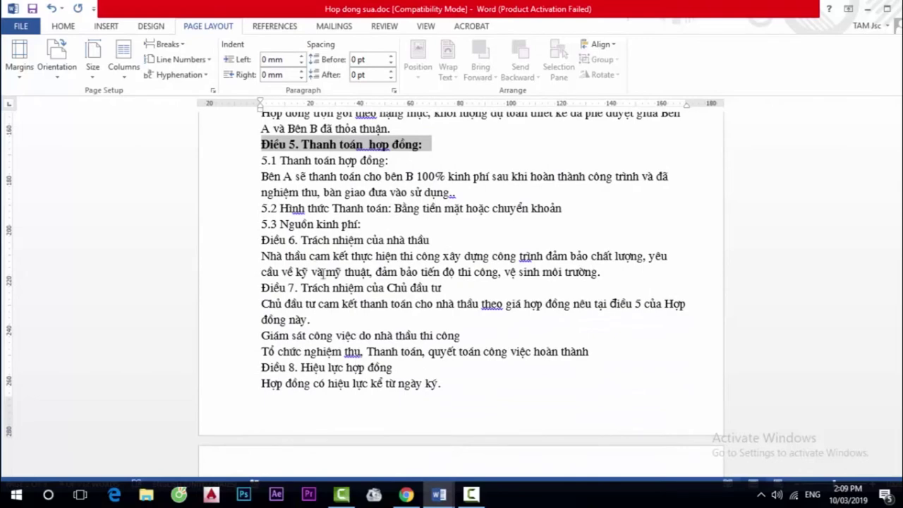
{"action": "scroll", "coordinate": [317, 263], "scroll_direction": "up", "scroll_amount": 3}
{"action": "scroll", "coordinate": [331, 275], "scroll_direction": "up", "scroll_amount": 5}
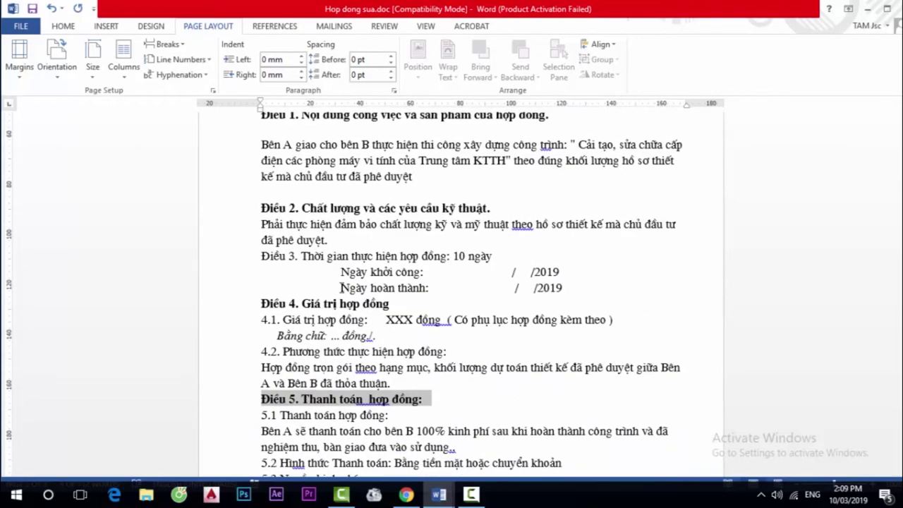
{"action": "scroll", "coordinate": [341, 287], "scroll_direction": "up", "scroll_amount": 2}
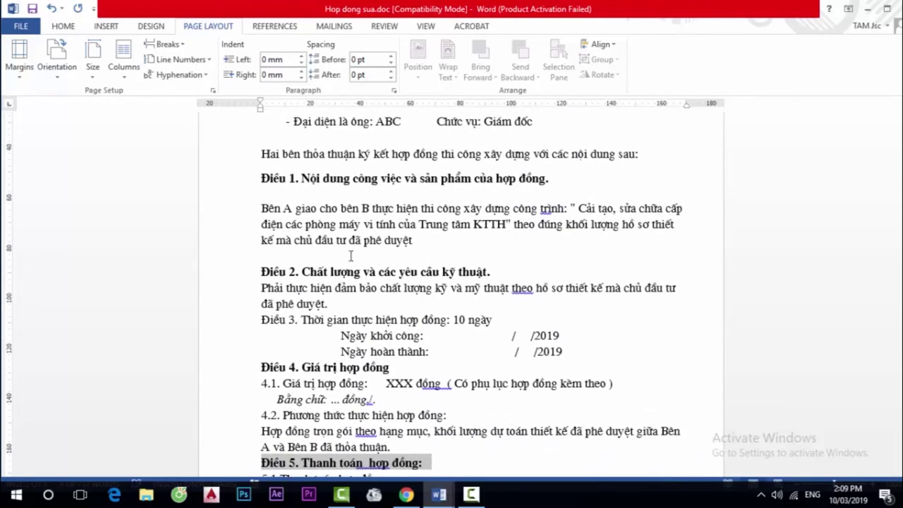
{"action": "left_click_drag", "start_coordinate": [261, 176], "coordinate": [558, 181]}
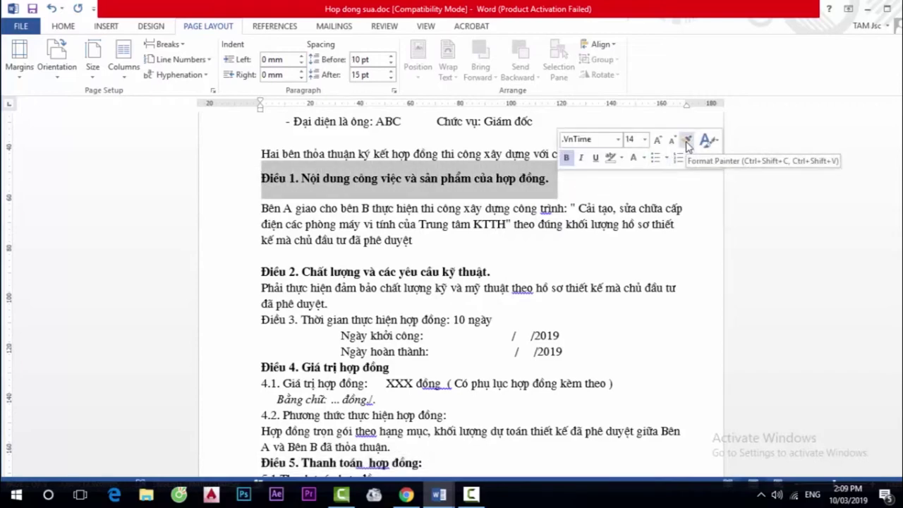
- Paint Điều 1's heading format onto Điều 2 and delete the empty line above it
{"action": "left_click", "coordinate": [686, 145]}
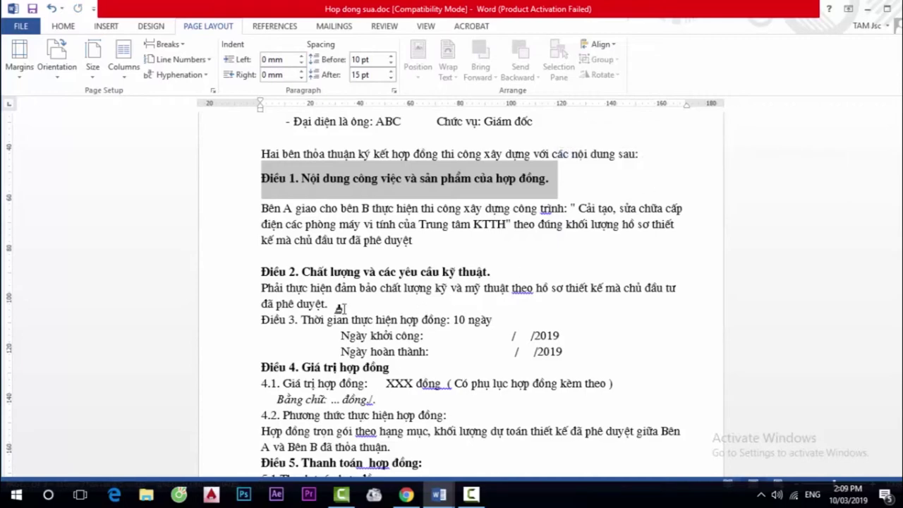
{"action": "left_click_drag", "start_coordinate": [260, 272], "coordinate": [503, 268]}
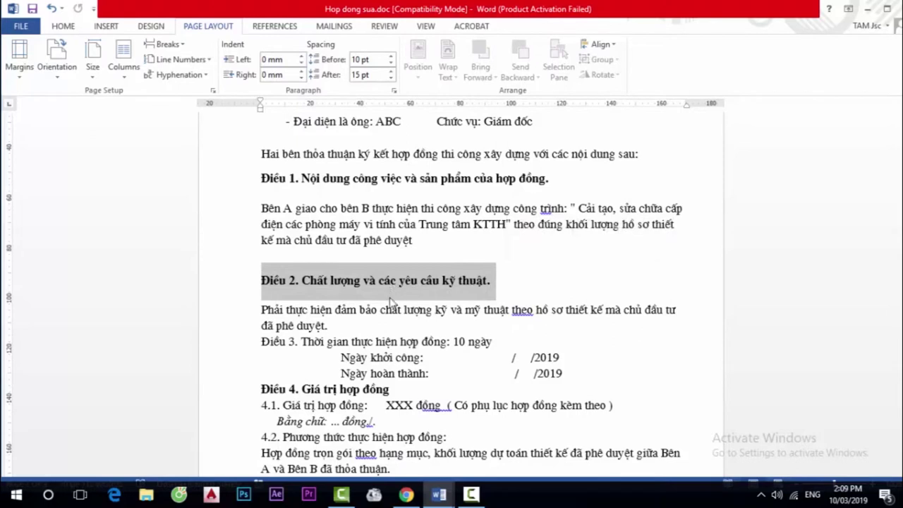
{"action": "left_click", "coordinate": [280, 257]}
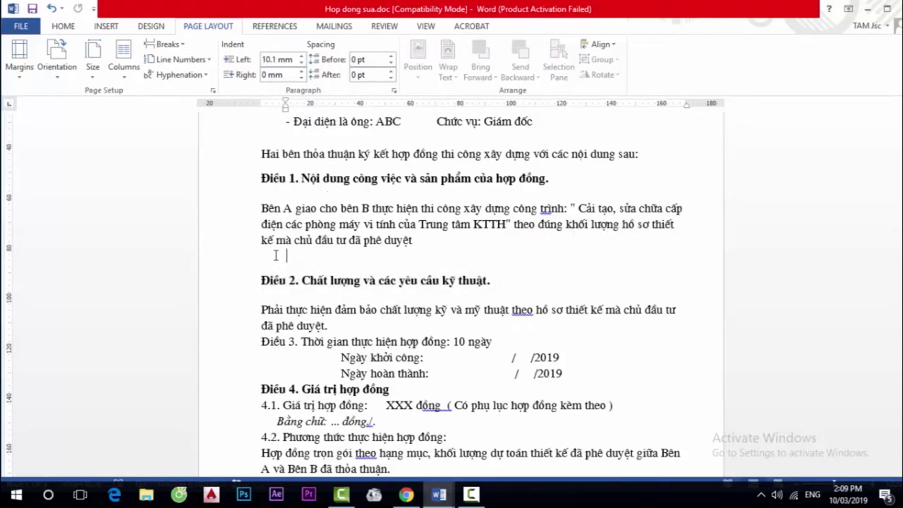
{"action": "key", "text": "BackSpace"}
{"action": "key", "text": "BackSpace"}
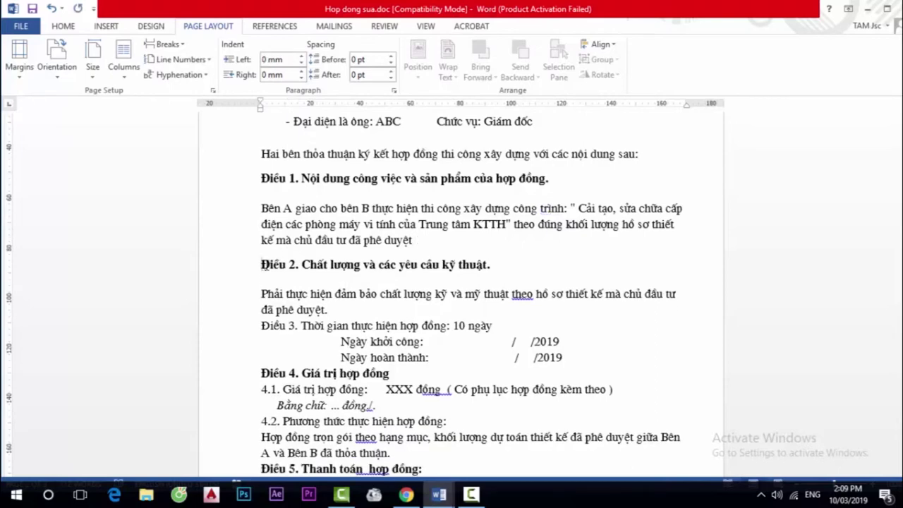
- Paint Điều 2's heading format onto Điều 3, giving bold with 10 pt before, 15 pt after
{"action": "left_click_drag", "start_coordinate": [262, 264], "coordinate": [514, 264]}
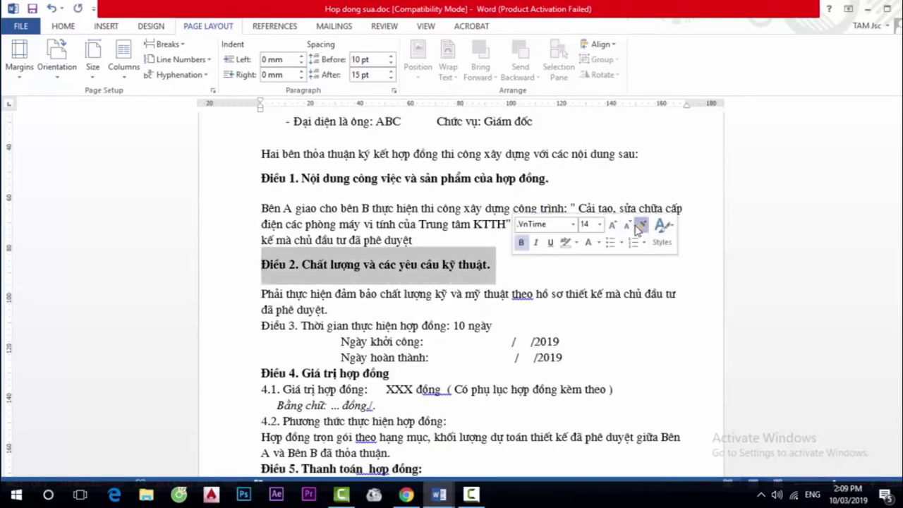
{"action": "left_click", "coordinate": [271, 324]}
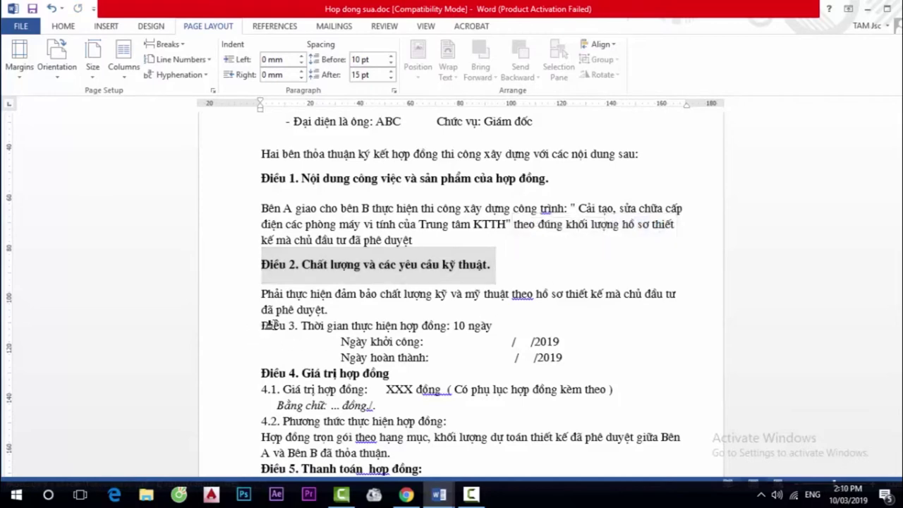
{"action": "left_click_drag", "start_coordinate": [269, 325], "coordinate": [510, 326]}
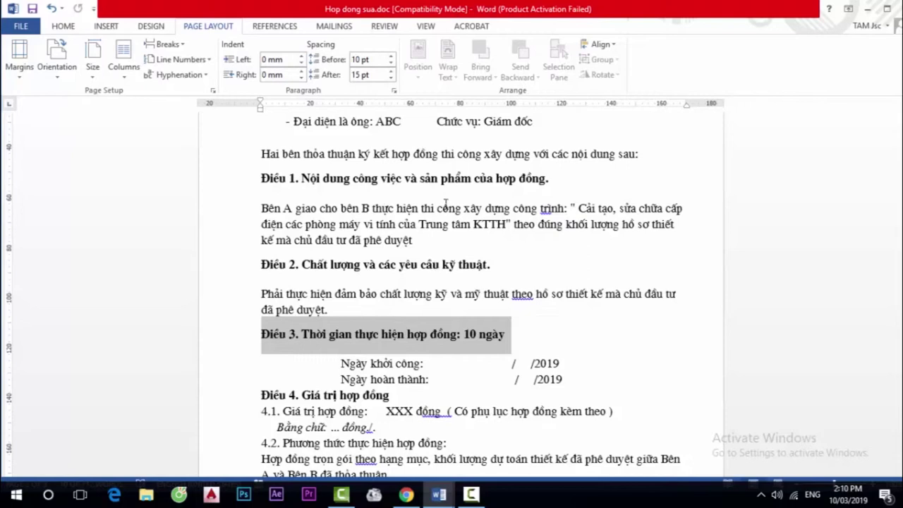
- Use Format Painter from the Home tab to copy the heading format onto Điều 4 and Điều 5
{"action": "left_click", "coordinate": [71, 28]}
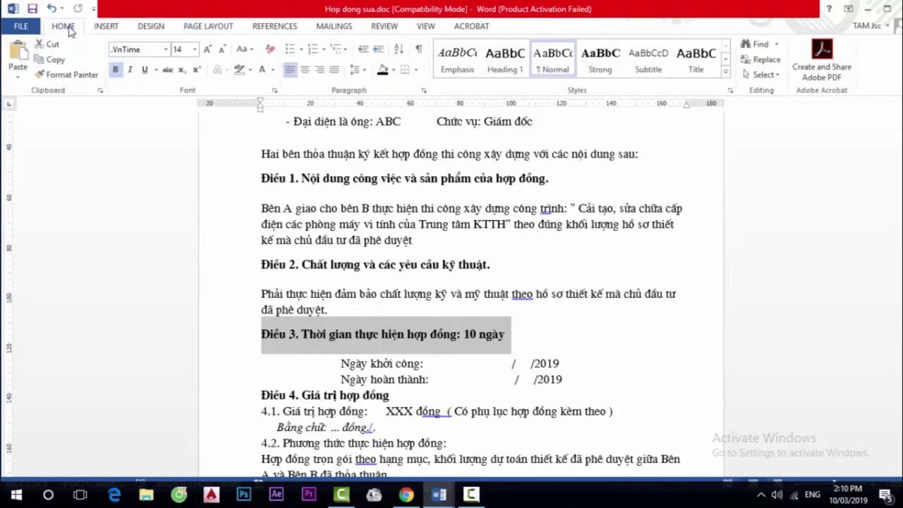
{"action": "left_click", "coordinate": [71, 78]}
{"action": "scroll", "coordinate": [155, 251], "scroll_direction": "down", "scroll_amount": 2}
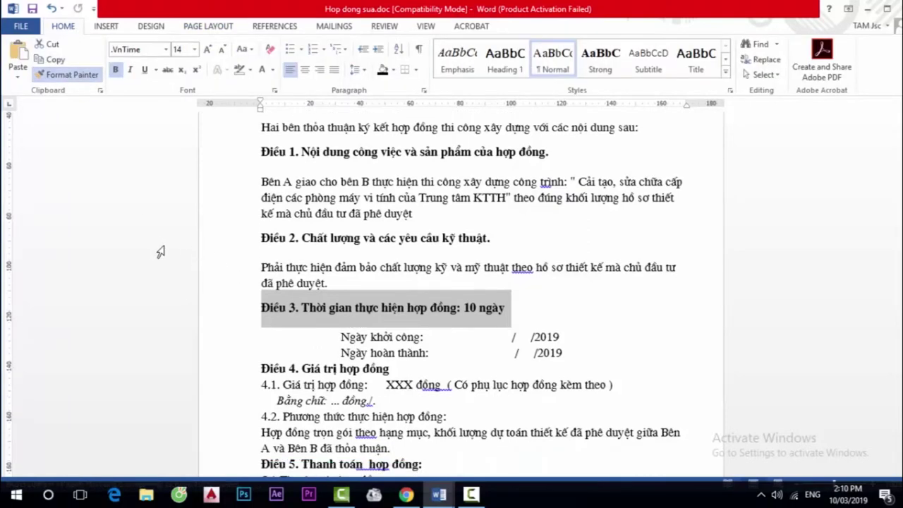
{"action": "scroll", "coordinate": [236, 288], "scroll_direction": "down", "scroll_amount": 1}
{"action": "left_click_drag", "start_coordinate": [259, 299], "coordinate": [395, 299]}
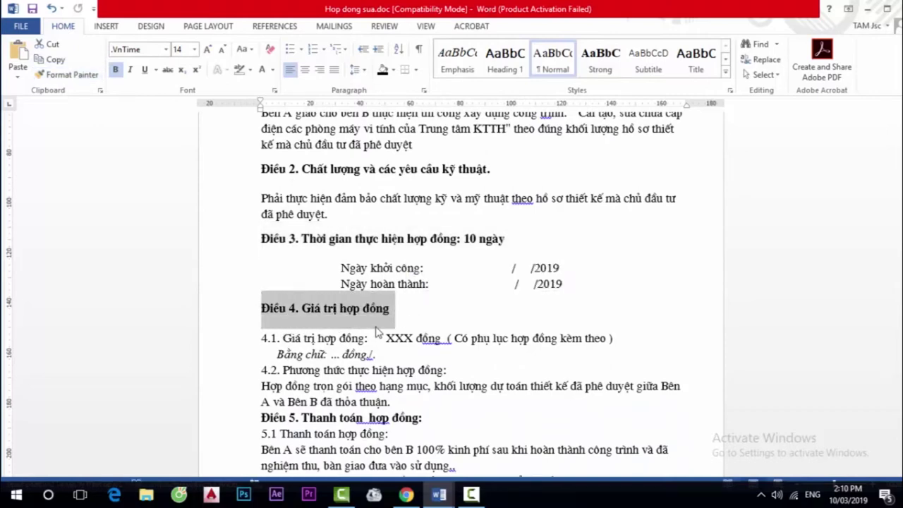
{"action": "left_click", "coordinate": [92, 76]}
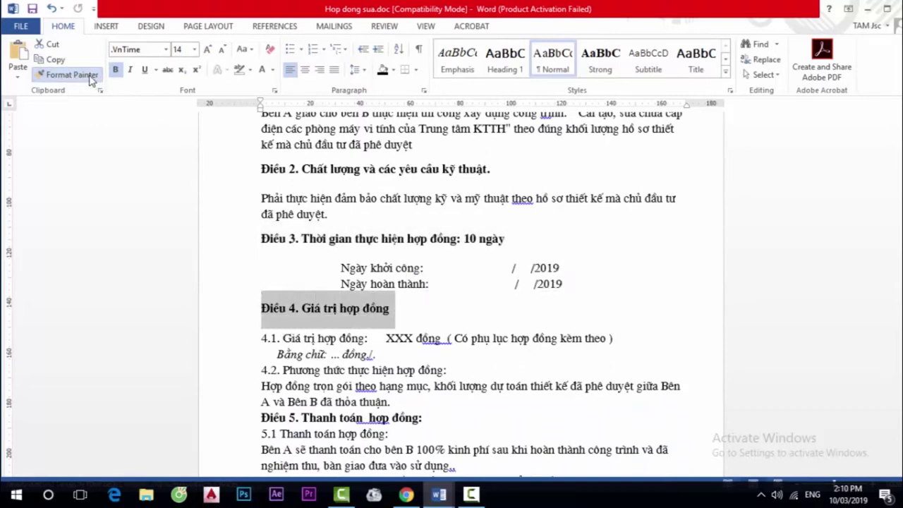
{"action": "scroll", "coordinate": [212, 282], "scroll_direction": "down", "scroll_amount": 3}
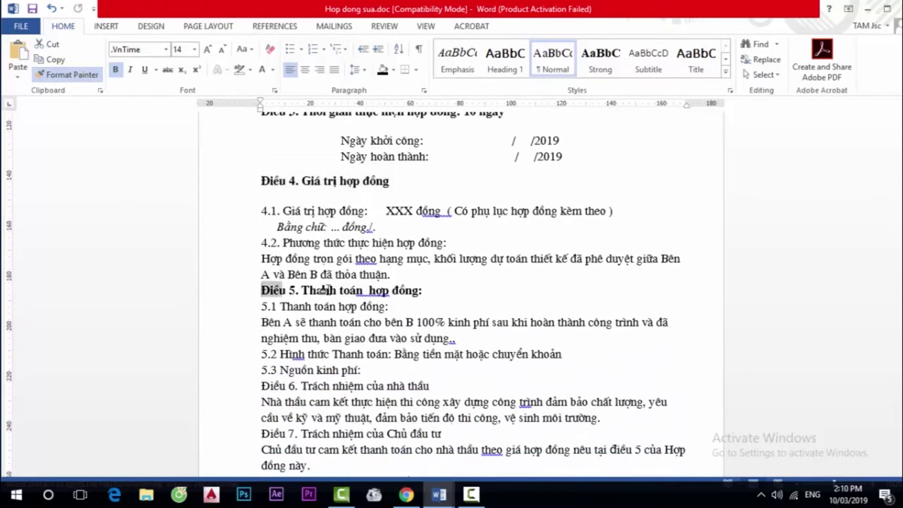
{"action": "left_click_drag", "start_coordinate": [258, 289], "coordinate": [432, 294]}
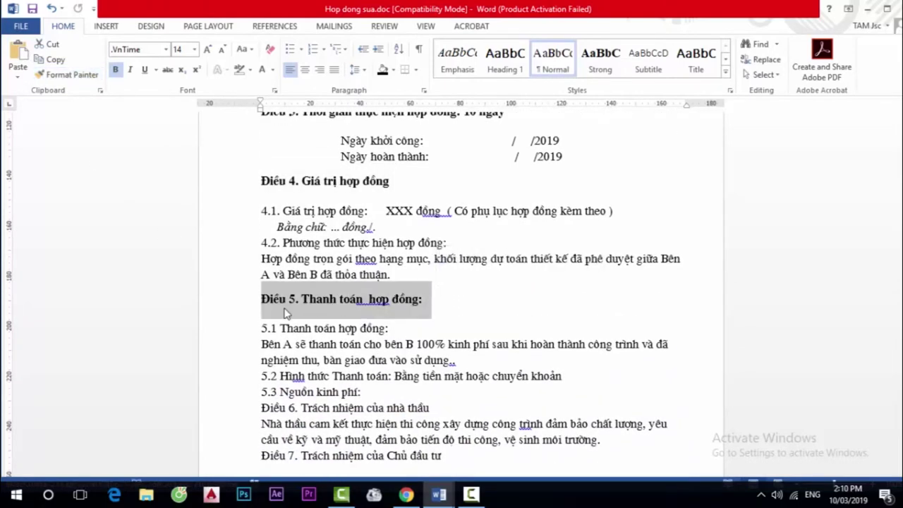
- Copy the same bold, spaced heading format onto Điều 6 and Điều 7
{"action": "left_click", "coordinate": [72, 74]}
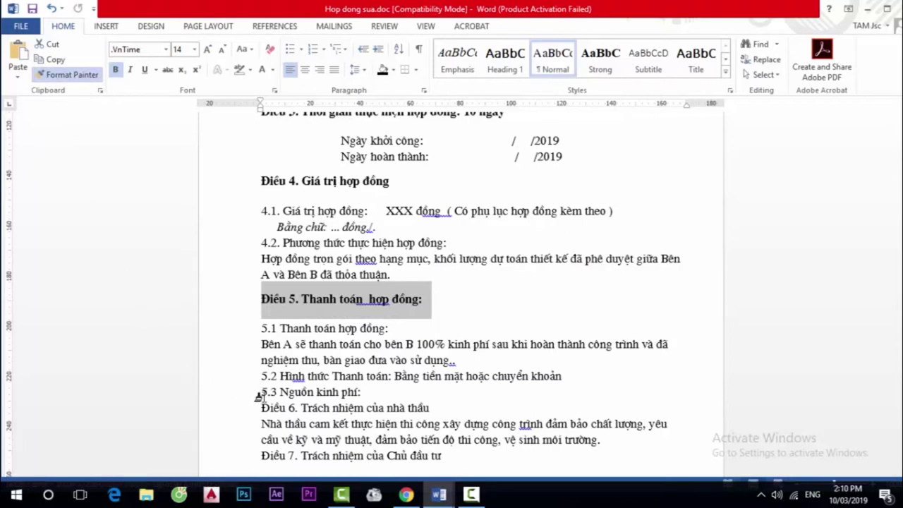
{"action": "left_click_drag", "start_coordinate": [260, 408], "coordinate": [433, 409]}
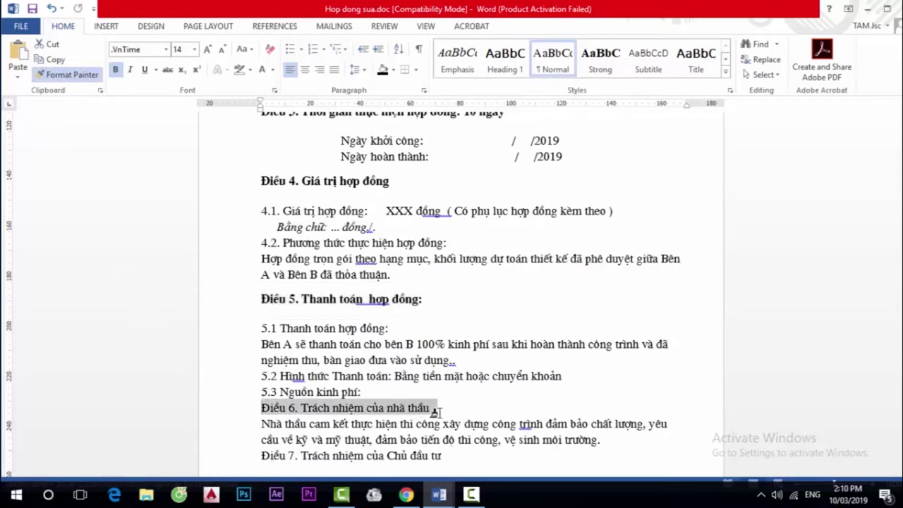
{"action": "scroll", "coordinate": [318, 397], "scroll_direction": "down", "scroll_amount": 3}
{"action": "left_click", "coordinate": [311, 336]}
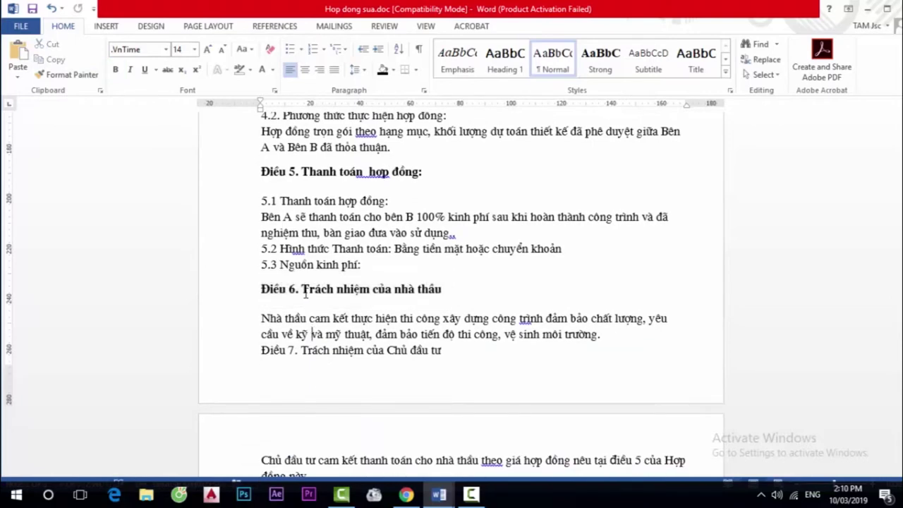
{"action": "scroll", "coordinate": [306, 291], "scroll_direction": "down", "scroll_amount": 3}
{"action": "scroll", "coordinate": [306, 288], "scroll_direction": "down", "scroll_amount": 3}
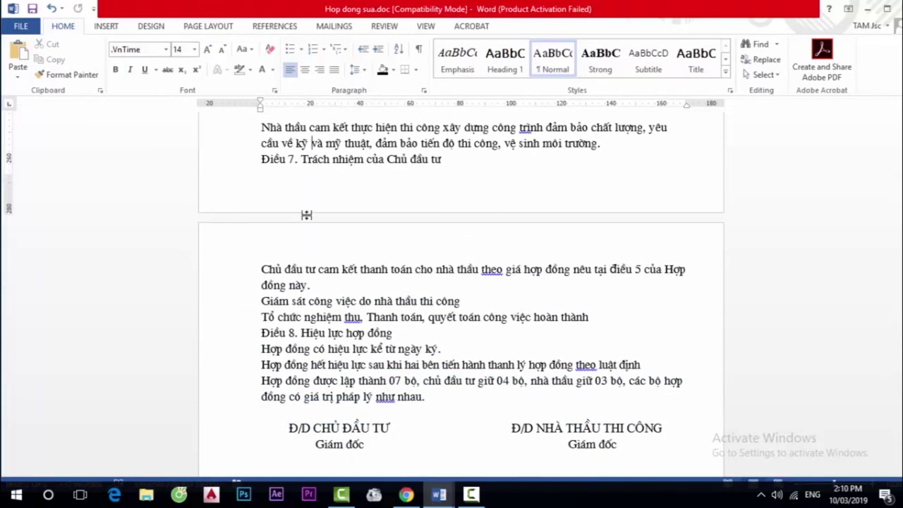
{"action": "scroll", "coordinate": [283, 191], "scroll_direction": "up", "scroll_amount": 1}
{"action": "left_click_drag", "start_coordinate": [261, 160], "coordinate": [450, 164]}
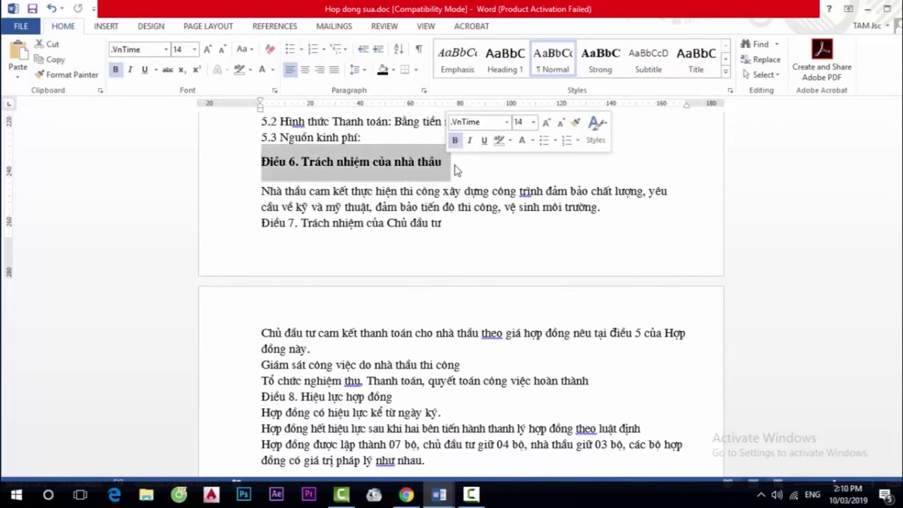
{"action": "left_click", "coordinate": [68, 74]}
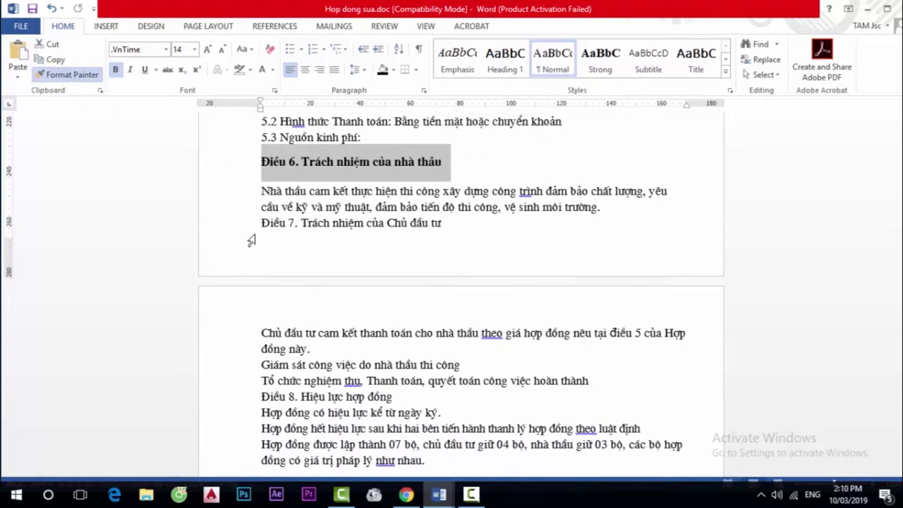
{"action": "left_click_drag", "start_coordinate": [256, 222], "coordinate": [452, 221]}
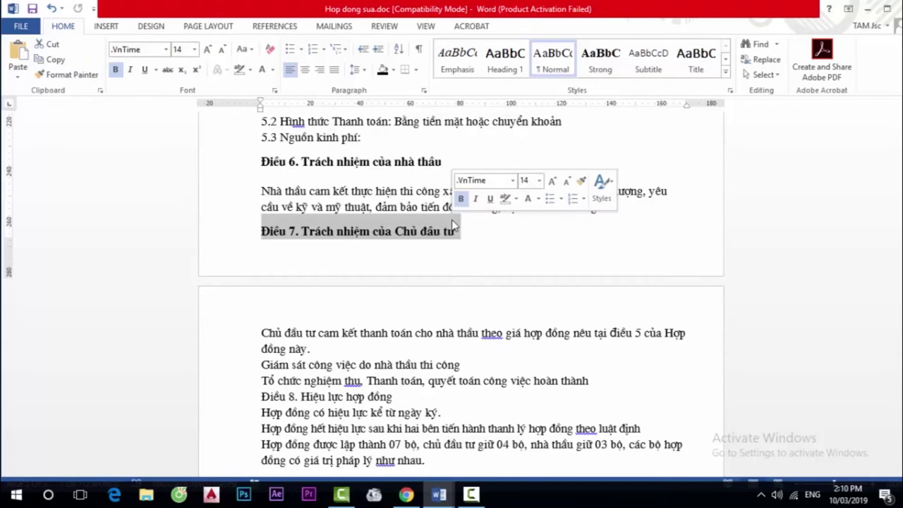
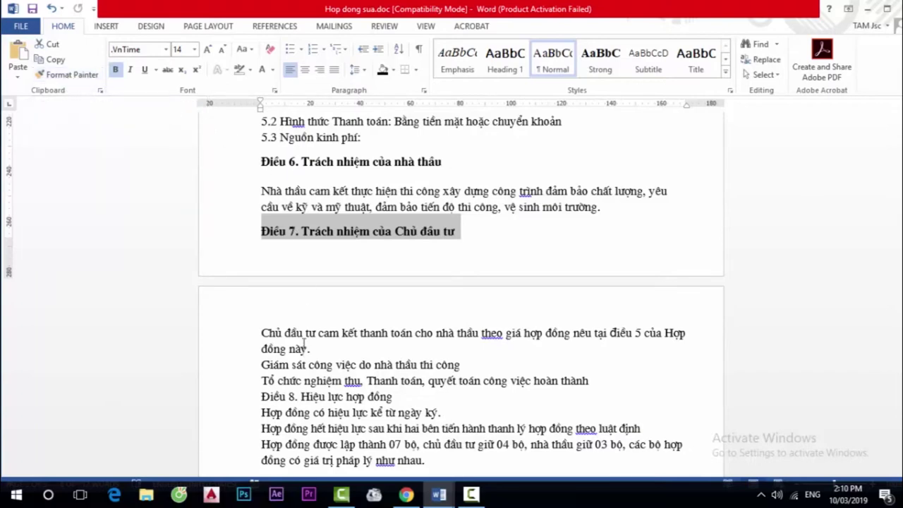
- Copy the Điều 7 heading's bold formatting onto the Điều 8 heading with Format Painter
{"action": "left_click", "coordinate": [68, 74]}
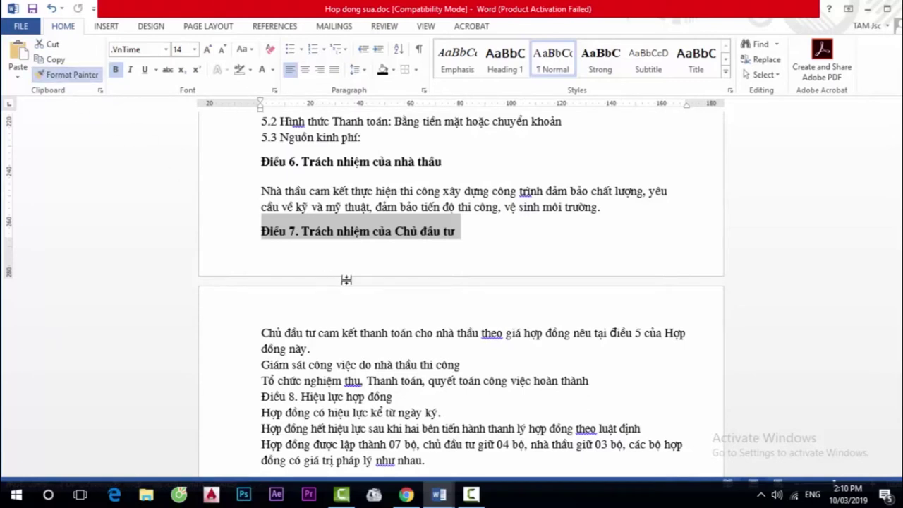
{"action": "scroll", "coordinate": [337, 331], "scroll_direction": "down", "scroll_amount": 2}
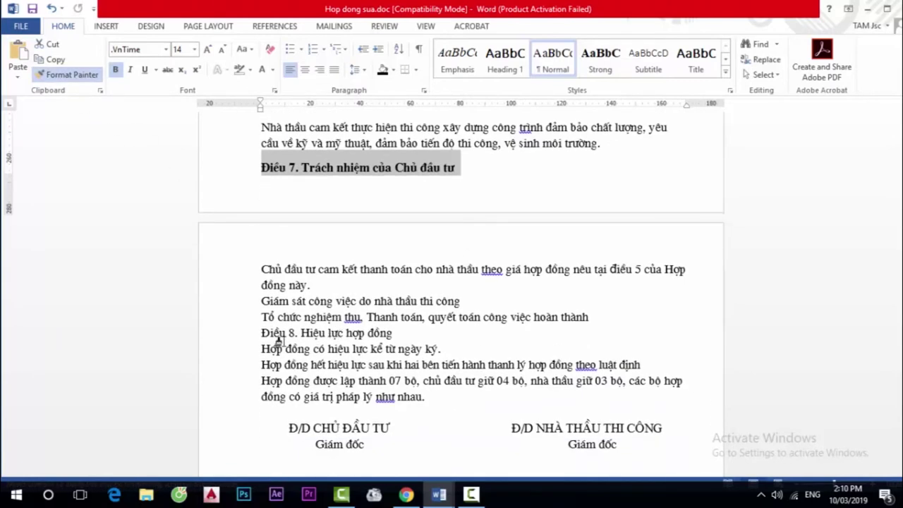
{"action": "left_click_drag", "start_coordinate": [257, 335], "coordinate": [400, 332]}
{"action": "left_click", "coordinate": [427, 358]}
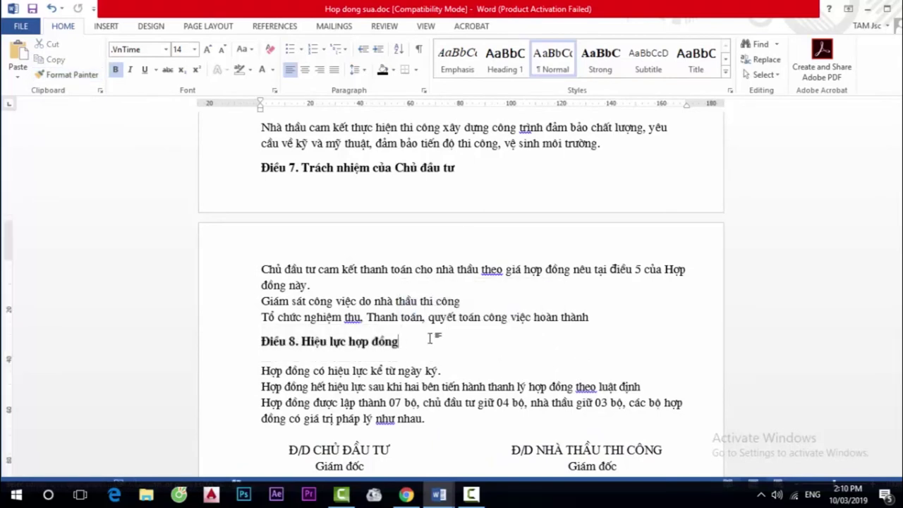
- Select the signature block through the second ABC and make it bold
{"action": "scroll", "coordinate": [430, 337], "scroll_direction": "down", "scroll_amount": 1}
{"action": "scroll", "coordinate": [431, 335], "scroll_direction": "down", "scroll_amount": 3}
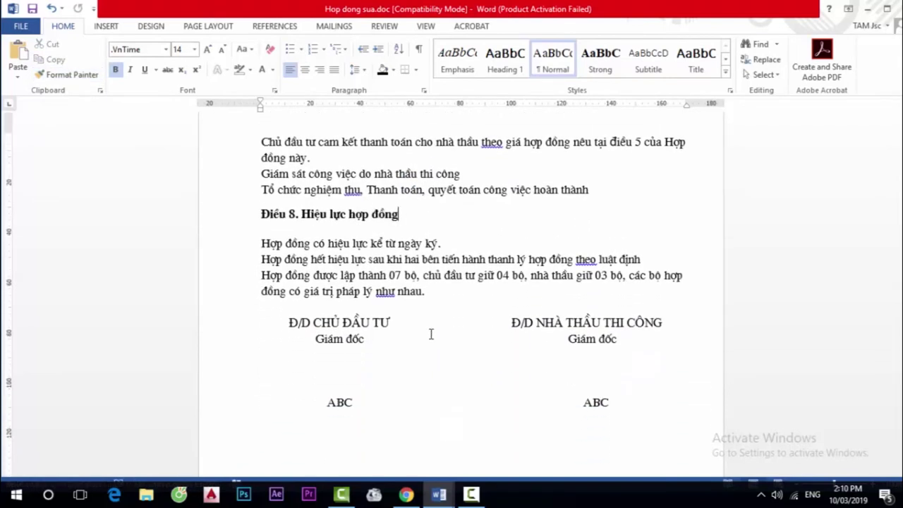
{"action": "scroll", "coordinate": [431, 333], "scroll_direction": "up", "scroll_amount": 1}
{"action": "scroll", "coordinate": [431, 333], "scroll_direction": "up", "scroll_amount": 2}
{"action": "scroll", "coordinate": [429, 333], "scroll_direction": "down", "scroll_amount": 3}
{"action": "left_click", "coordinate": [289, 323]}
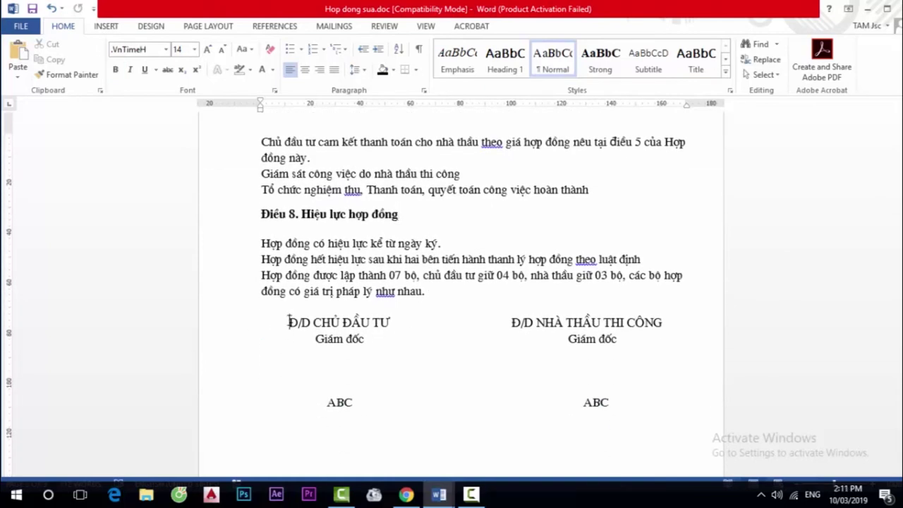
{"action": "left_click", "coordinate": [632, 404], "text": "shift"}
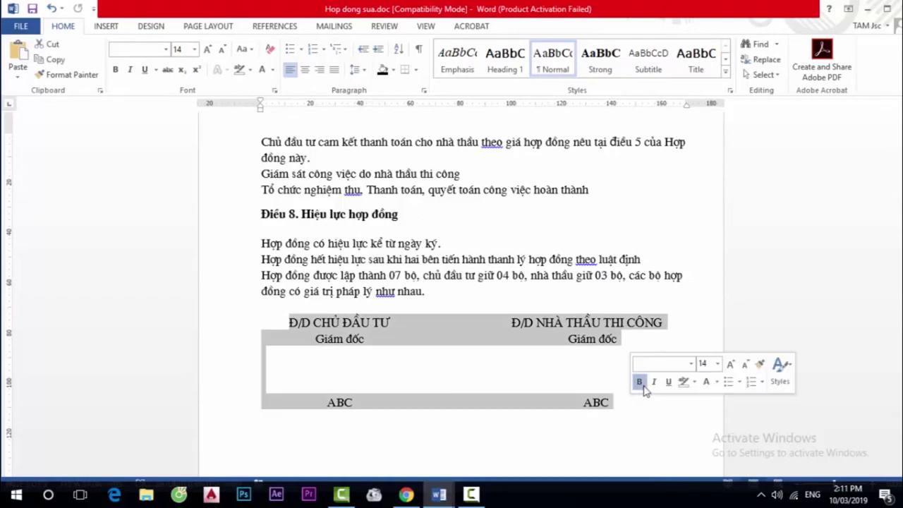
{"action": "left_click", "coordinate": [639, 381]}
{"action": "left_click", "coordinate": [529, 379]}
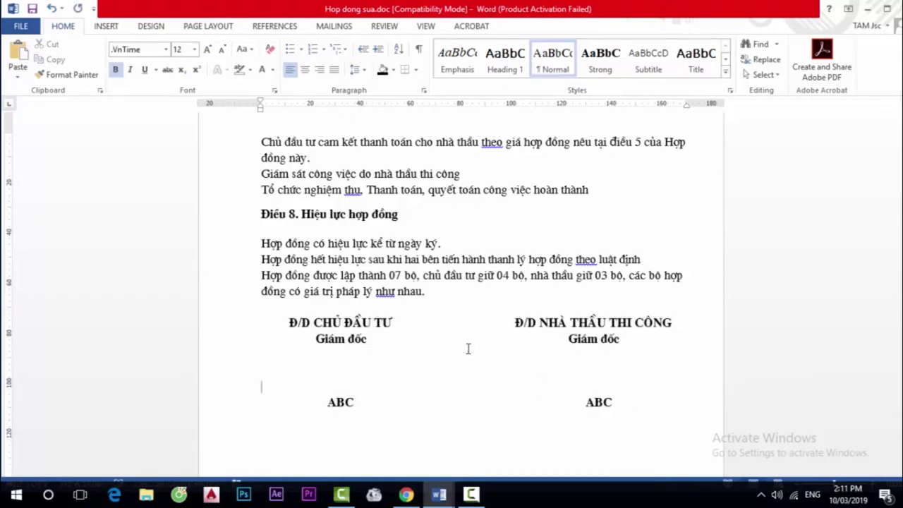
- Scroll up through the contract from the signature block toward its opening articles
{"action": "scroll", "coordinate": [467, 349], "scroll_direction": "up", "scroll_amount": 3}
{"action": "scroll", "coordinate": [468, 348], "scroll_direction": "up", "scroll_amount": 1}
{"action": "scroll", "coordinate": [467, 348], "scroll_direction": "up", "scroll_amount": 2}
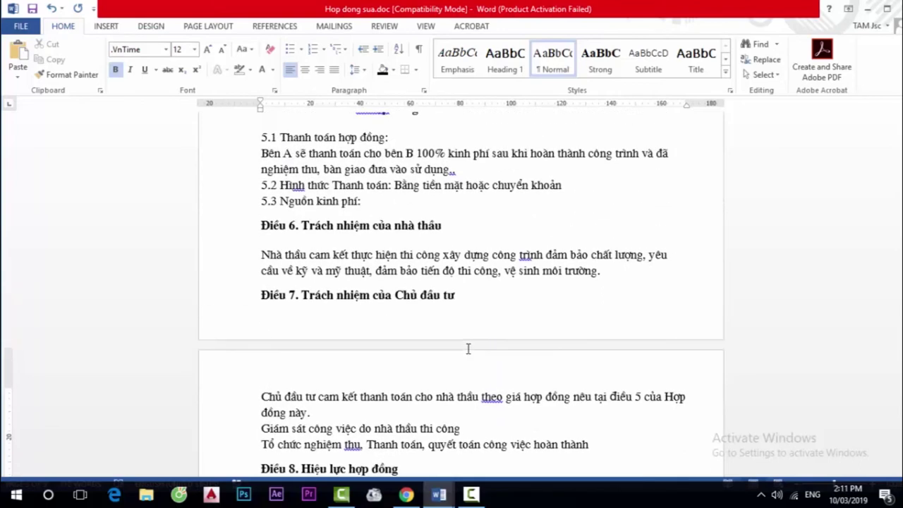
{"action": "scroll", "coordinate": [468, 349], "scroll_direction": "up", "scroll_amount": 2}
{"action": "scroll", "coordinate": [468, 349], "scroll_direction": "up", "scroll_amount": 2}
{"action": "scroll", "coordinate": [468, 349], "scroll_direction": "up", "scroll_amount": 2}
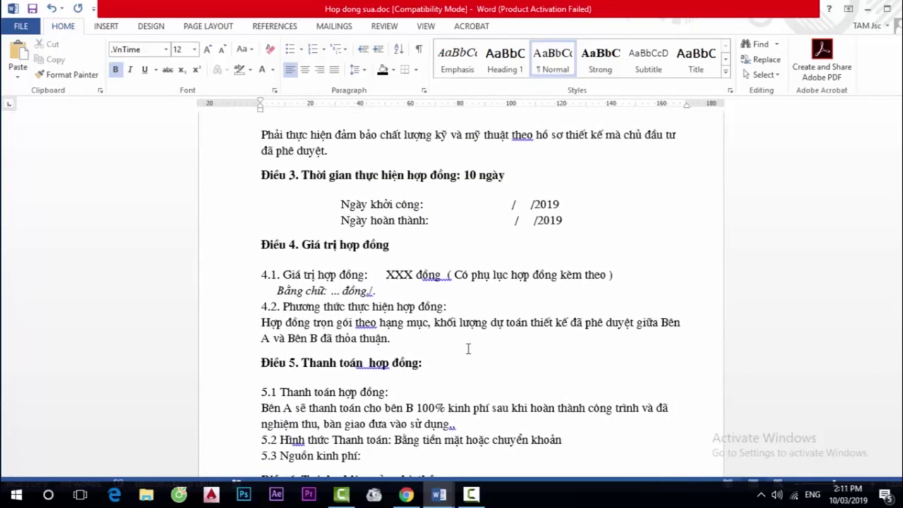
{"action": "scroll", "coordinate": [467, 349], "scroll_direction": "up", "scroll_amount": 3}
{"action": "scroll", "coordinate": [467, 349], "scroll_direction": "up", "scroll_amount": 2}
{"action": "scroll", "coordinate": [468, 349], "scroll_direction": "up", "scroll_amount": 1}
{"action": "scroll", "coordinate": [468, 349], "scroll_direction": "up", "scroll_amount": 3}
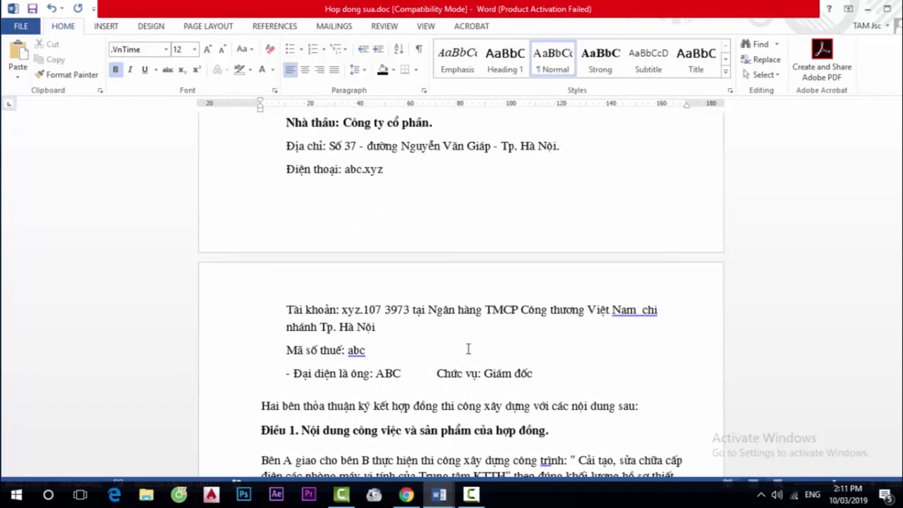
{"action": "scroll", "coordinate": [467, 348], "scroll_direction": "up", "scroll_amount": 1}
{"action": "scroll", "coordinate": [468, 348], "scroll_direction": "up", "scroll_amount": 2}
{"action": "scroll", "coordinate": [468, 348], "scroll_direction": "up", "scroll_amount": 1}
{"action": "scroll", "coordinate": [468, 348], "scroll_direction": "up", "scroll_amount": 2}
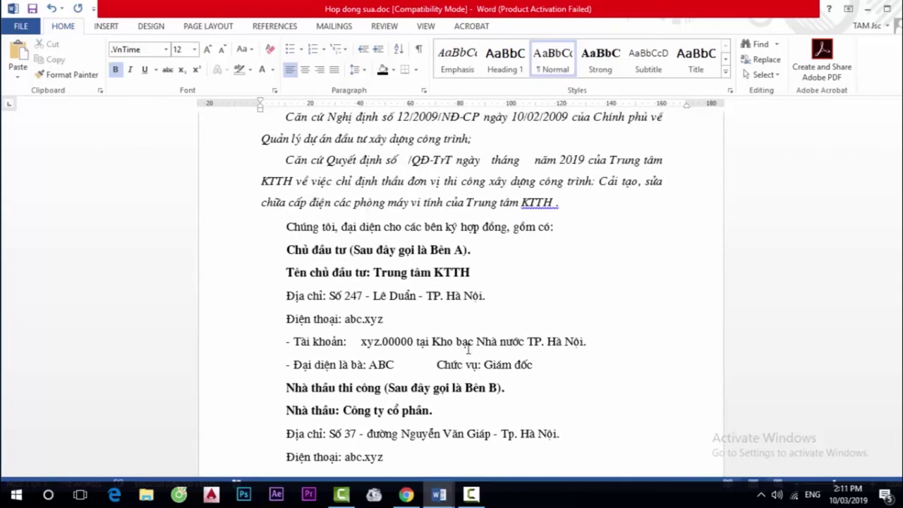
{"action": "scroll", "coordinate": [468, 348], "scroll_direction": "up", "scroll_amount": 1}
{"action": "scroll", "coordinate": [468, 348], "scroll_direction": "up", "scroll_amount": 2}
{"action": "scroll", "coordinate": [467, 348], "scroll_direction": "up", "scroll_amount": 1}
{"action": "scroll", "coordinate": [467, 348], "scroll_direction": "up", "scroll_amount": 1}
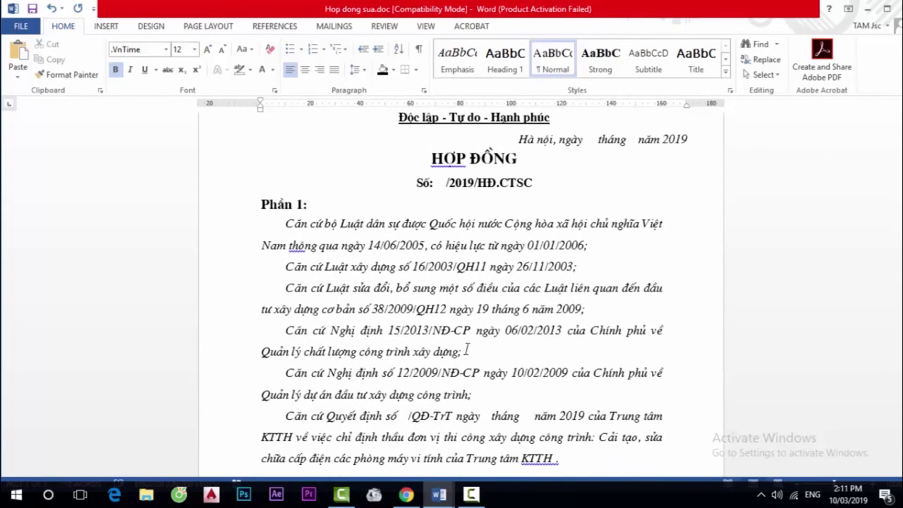
{"action": "scroll", "coordinate": [466, 348], "scroll_direction": "up", "scroll_amount": 2}
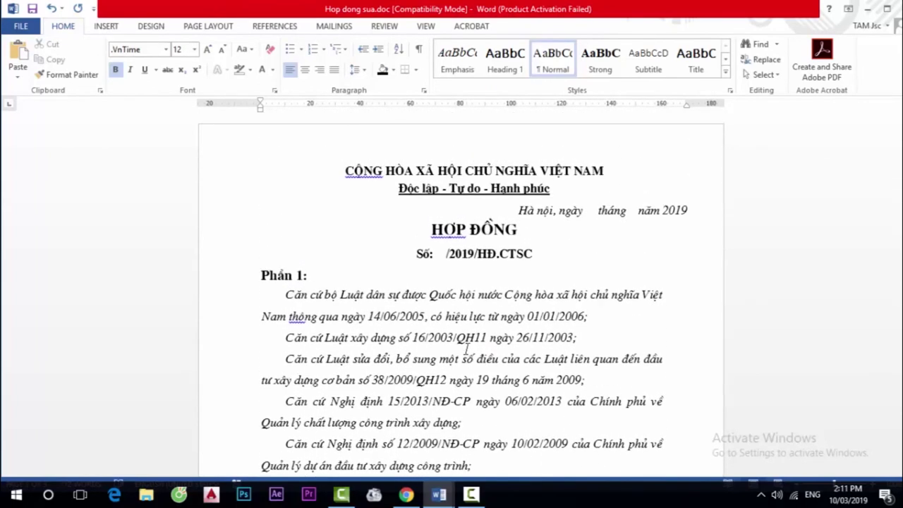
- Scroll back down to check the bold headings through Điều 8, then jump to the document's top with Ctrl+Home
{"action": "scroll", "coordinate": [466, 348], "scroll_direction": "down", "scroll_amount": 2}
{"action": "scroll", "coordinate": [465, 348], "scroll_direction": "down", "scroll_amount": 3}
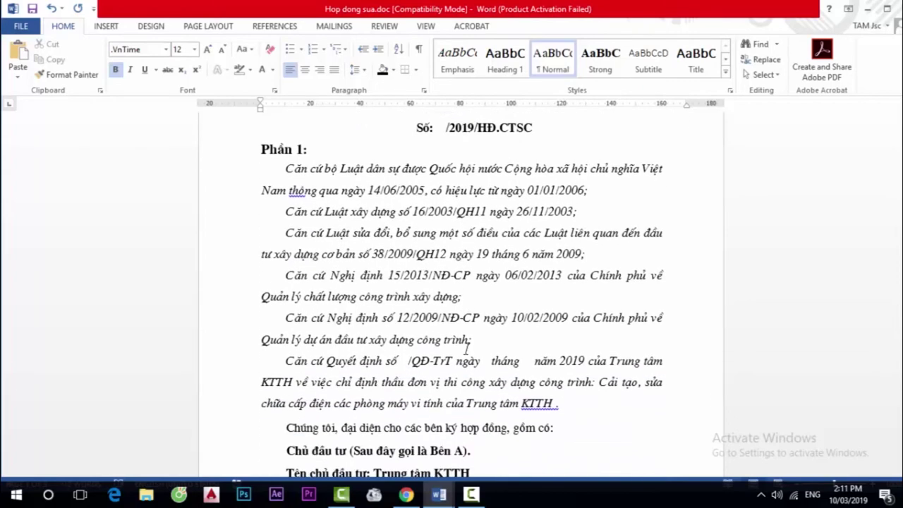
{"action": "scroll", "coordinate": [466, 348], "scroll_direction": "down", "scroll_amount": 1}
{"action": "scroll", "coordinate": [467, 349], "scroll_direction": "down", "scroll_amount": 1}
{"action": "scroll", "coordinate": [468, 349], "scroll_direction": "down", "scroll_amount": 4}
{"action": "scroll", "coordinate": [467, 348], "scroll_direction": "down", "scroll_amount": 3}
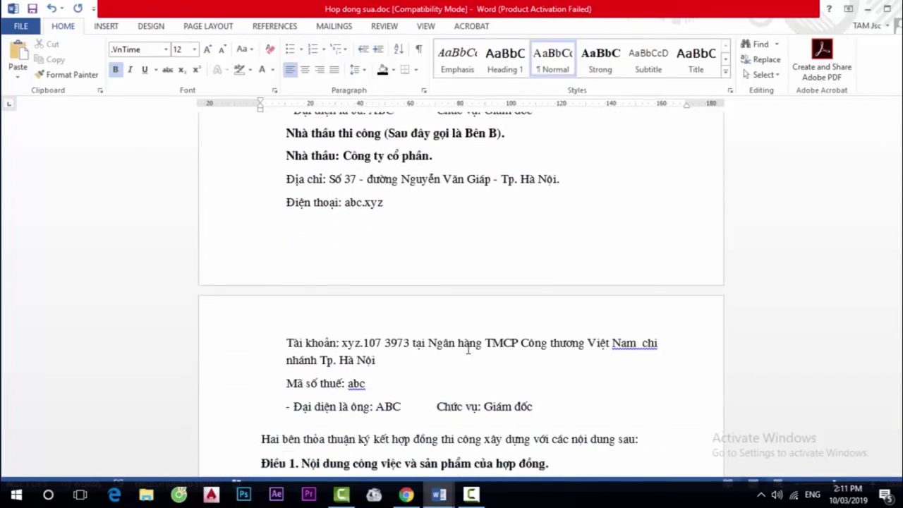
{"action": "scroll", "coordinate": [467, 349], "scroll_direction": "down", "scroll_amount": 1}
{"action": "scroll", "coordinate": [467, 348], "scroll_direction": "down", "scroll_amount": 3}
{"action": "scroll", "coordinate": [467, 349], "scroll_direction": "down", "scroll_amount": 3}
{"action": "scroll", "coordinate": [468, 348], "scroll_direction": "down", "scroll_amount": 1}
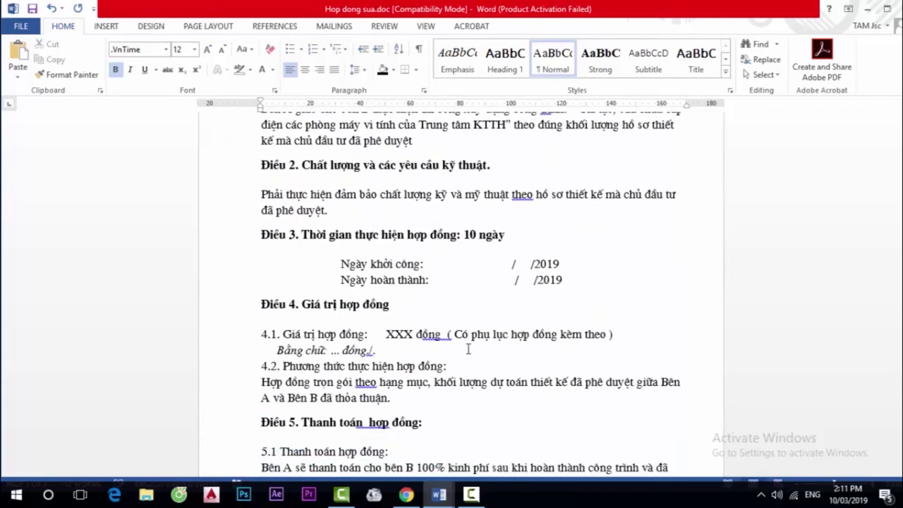
{"action": "scroll", "coordinate": [467, 348], "scroll_direction": "down", "scroll_amount": 3}
{"action": "scroll", "coordinate": [468, 349], "scroll_direction": "down", "scroll_amount": 3}
{"action": "scroll", "coordinate": [468, 349], "scroll_direction": "down", "scroll_amount": 5}
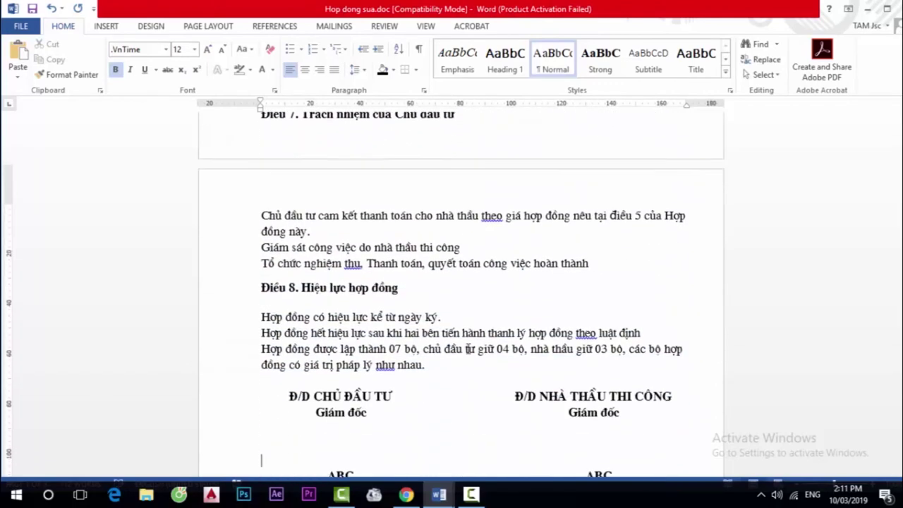
{"action": "scroll", "coordinate": [468, 348], "scroll_direction": "down", "scroll_amount": 3}
{"action": "scroll", "coordinate": [468, 349], "scroll_direction": "down", "scroll_amount": 2}
{"action": "scroll", "coordinate": [467, 348], "scroll_direction": "down", "scroll_amount": 2}
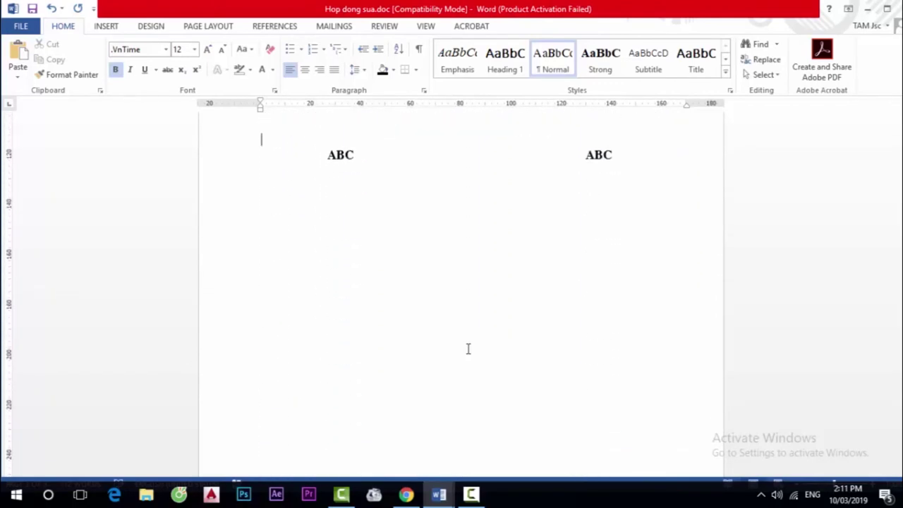
{"action": "scroll", "coordinate": [468, 348], "scroll_direction": "up", "scroll_amount": 1}
{"action": "scroll", "coordinate": [467, 348], "scroll_direction": "up", "scroll_amount": 3}
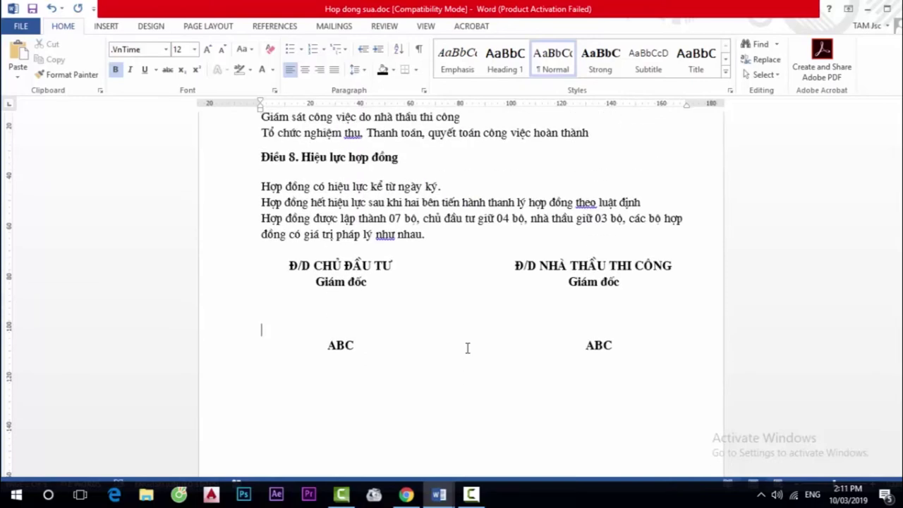
{"action": "scroll", "coordinate": [467, 348], "scroll_direction": "up", "scroll_amount": 4}
{"action": "scroll", "coordinate": [467, 348], "scroll_direction": "up", "scroll_amount": 3}
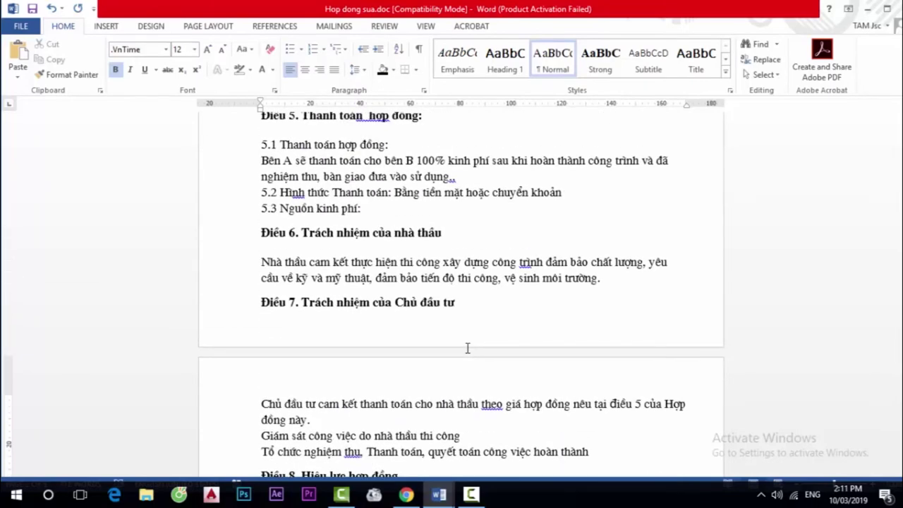
{"action": "key", "text": "ctrl+Home"}
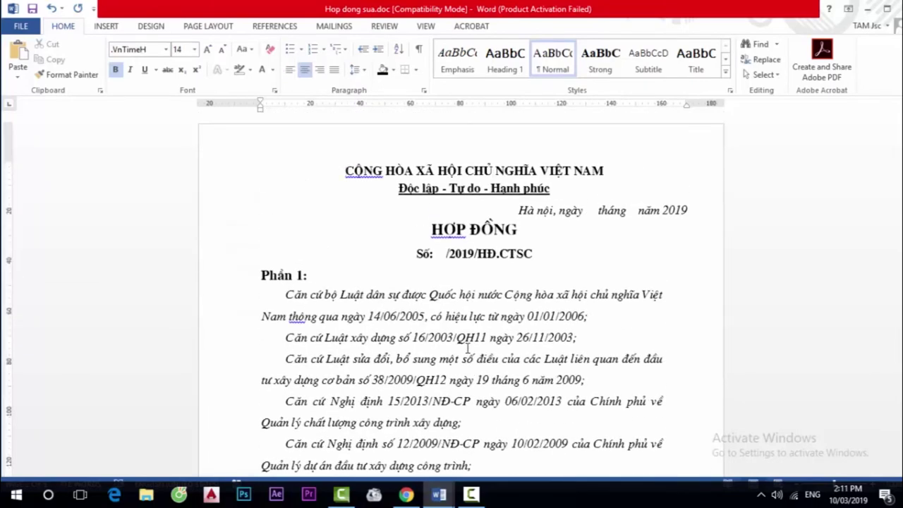
{"action": "mouse_move", "coordinate": [438, 494]}
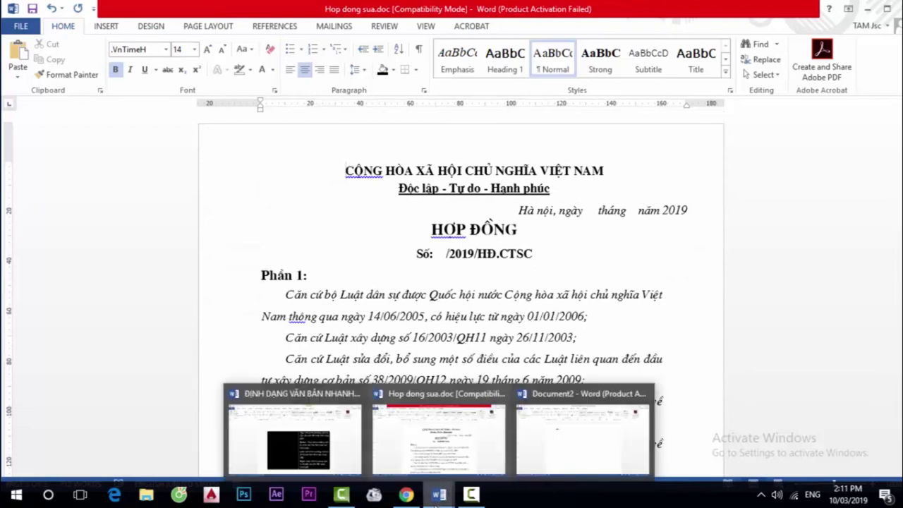
{"action": "left_click", "coordinate": [339, 459]}
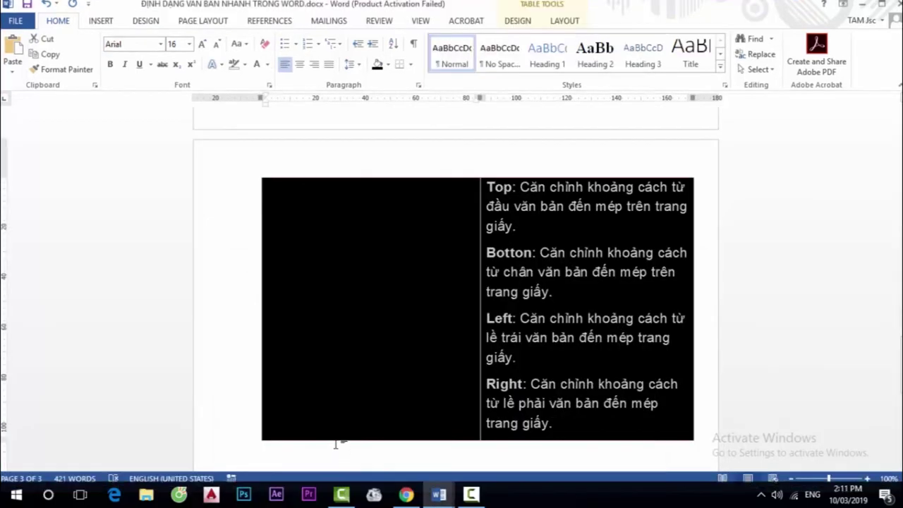
{"action": "left_click", "coordinate": [517, 316]}
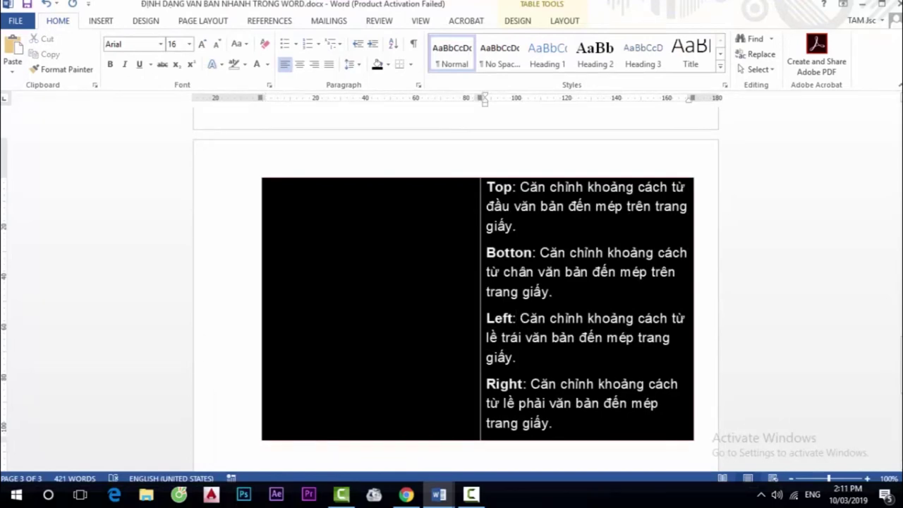
{"action": "key", "text": "ctrl+a"}
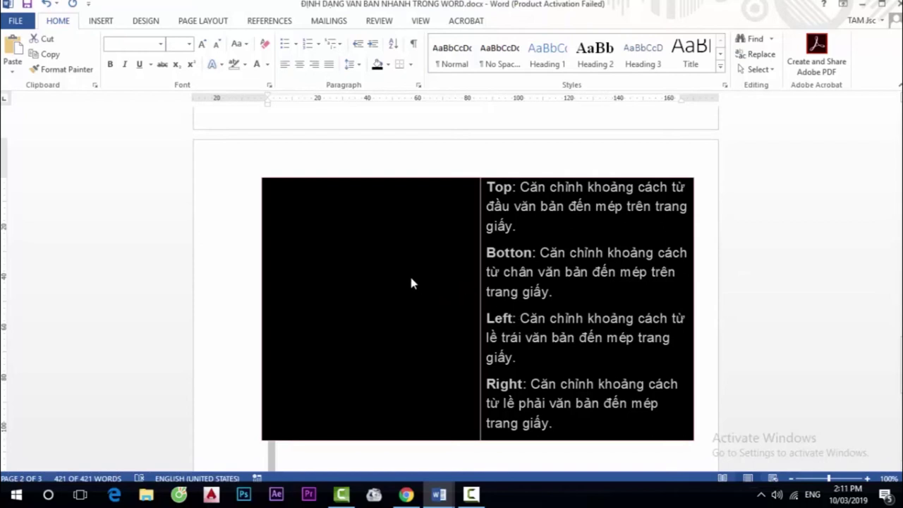
{"action": "left_click", "coordinate": [390, 65]}
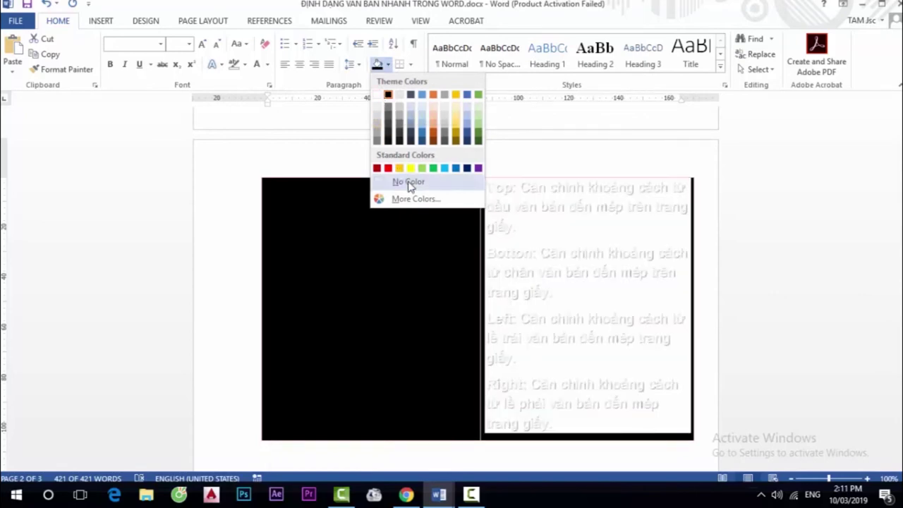
{"action": "left_click", "coordinate": [408, 182]}
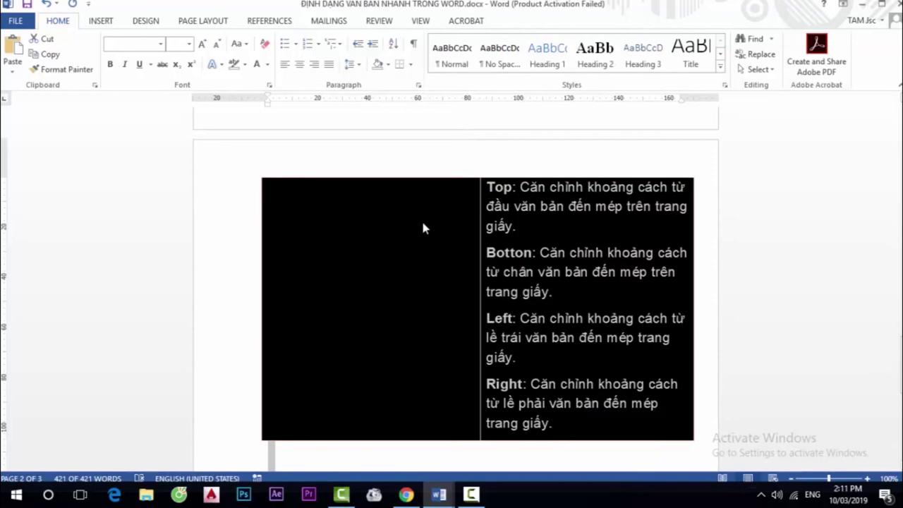
{"action": "left_click", "coordinate": [554, 235]}
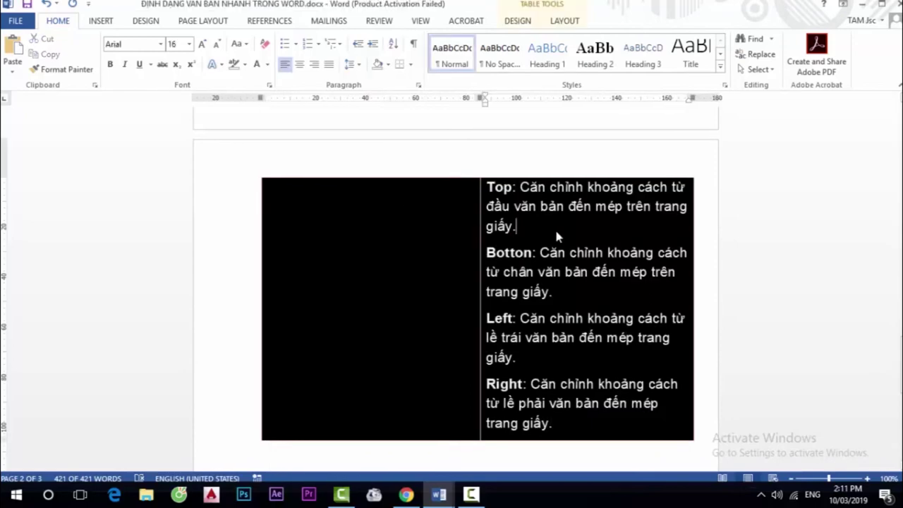
{"action": "scroll", "coordinate": [385, 263], "scroll_direction": "up", "scroll_amount": 3}
{"action": "scroll", "coordinate": [385, 263], "scroll_direction": "up", "scroll_amount": 3}
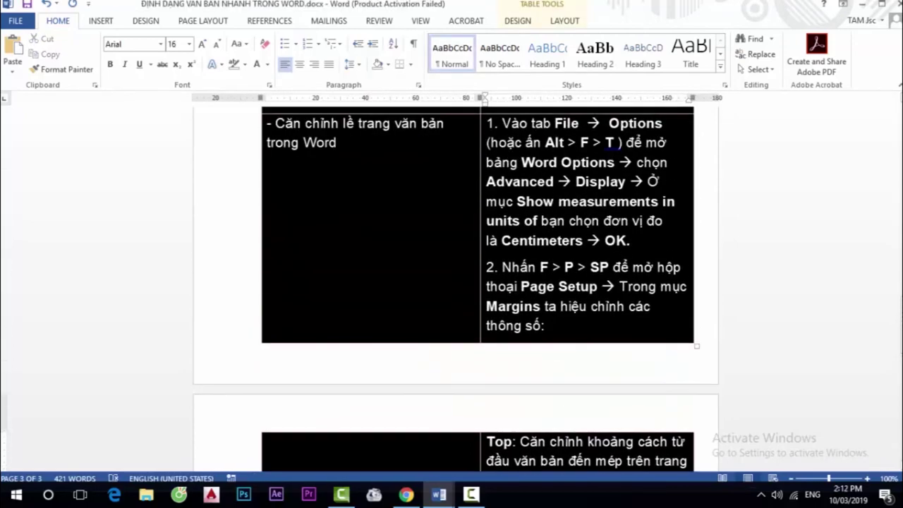
{"action": "scroll", "coordinate": [239, 274], "scroll_direction": "up", "scroll_amount": 3}
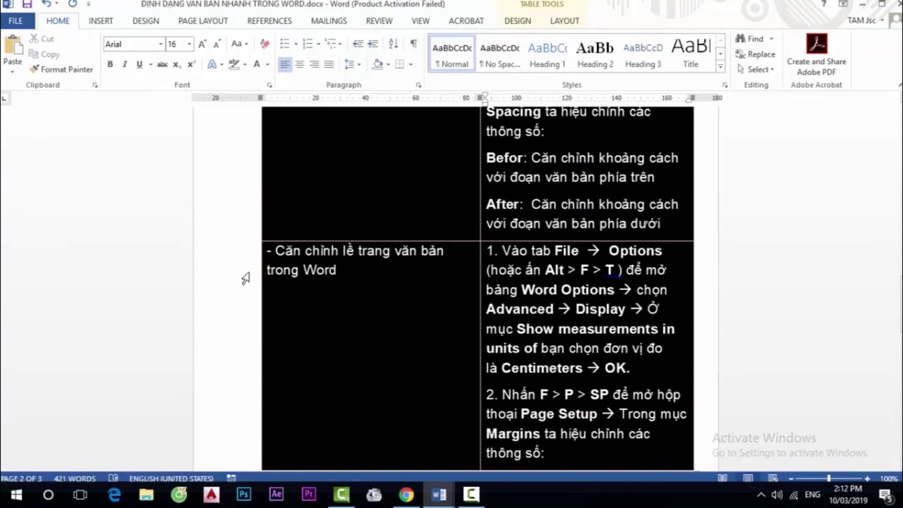
{"action": "scroll", "coordinate": [307, 266], "scroll_direction": "down", "scroll_amount": 3}
{"action": "scroll", "coordinate": [308, 267], "scroll_direction": "down", "scroll_amount": 3}
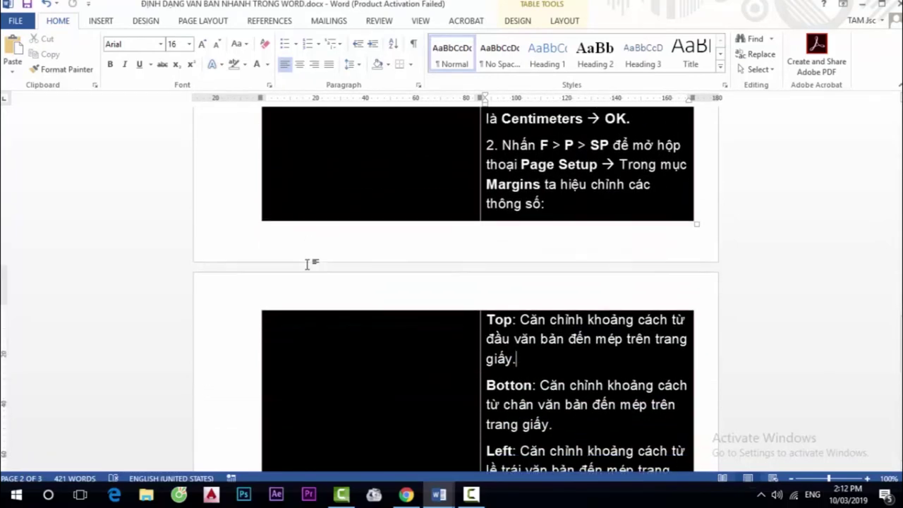
{"action": "scroll", "coordinate": [307, 266], "scroll_direction": "down", "scroll_amount": 3}
{"action": "scroll", "coordinate": [307, 266], "scroll_direction": "down", "scroll_amount": 3}
{"action": "scroll", "coordinate": [307, 265], "scroll_direction": "up", "scroll_amount": 2}
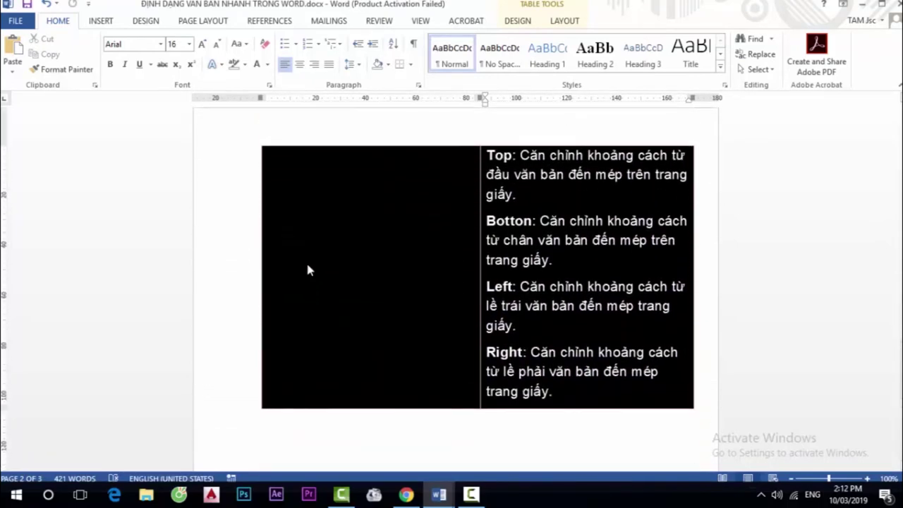
{"action": "left_click", "coordinate": [245, 259]}
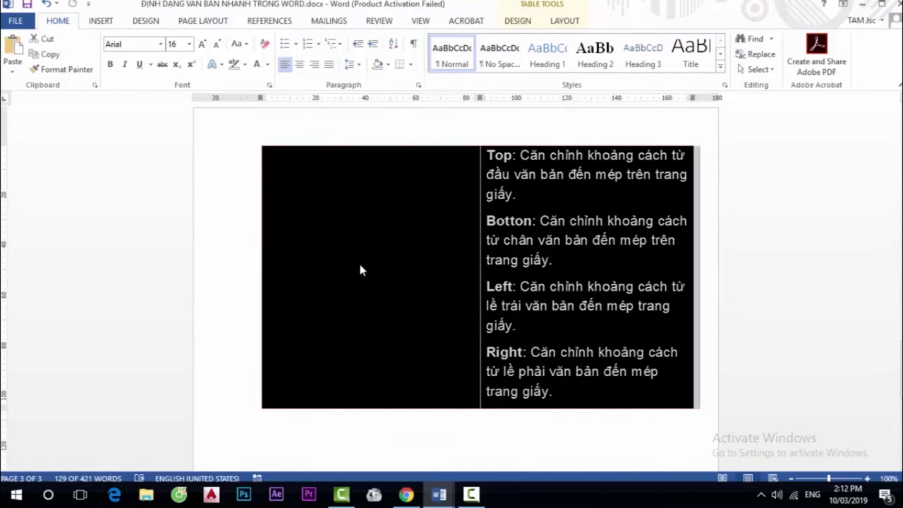
{"action": "scroll", "coordinate": [279, 255], "scroll_direction": "up", "scroll_amount": 2}
{"action": "scroll", "coordinate": [280, 255], "scroll_direction": "up", "scroll_amount": 2}
{"action": "scroll", "coordinate": [280, 256], "scroll_direction": "up", "scroll_amount": 2}
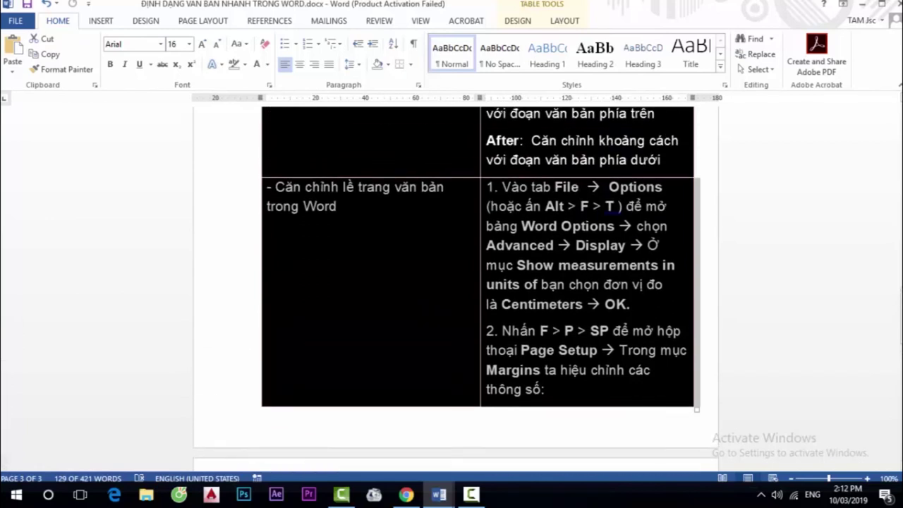
{"action": "left_click", "coordinate": [272, 190]}
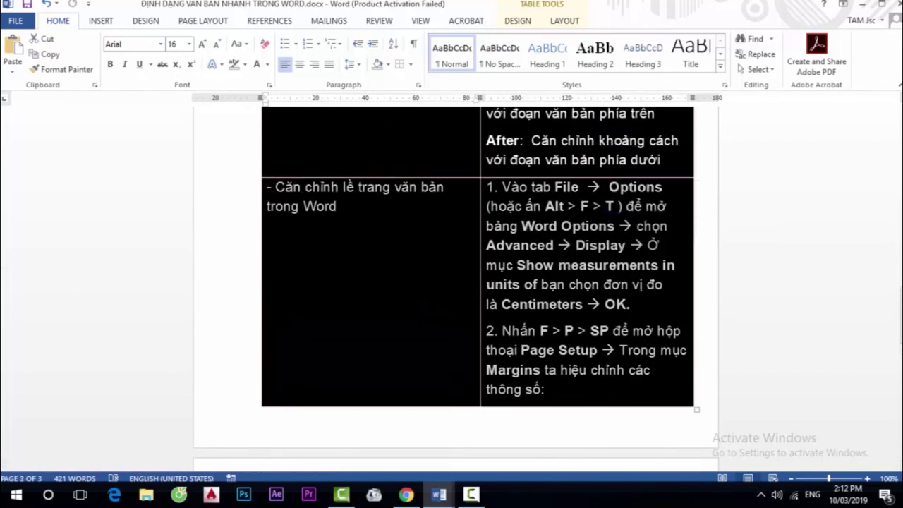
- Clear the page-margins row's black shading, then scroll back up to the document's top
{"action": "right_click", "coordinate": [393, 281]}
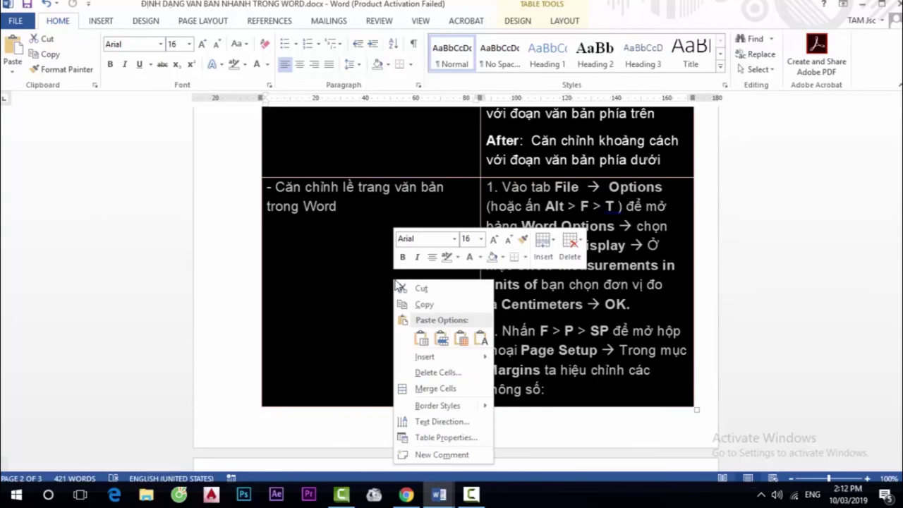
{"action": "left_click", "coordinate": [491, 258]}
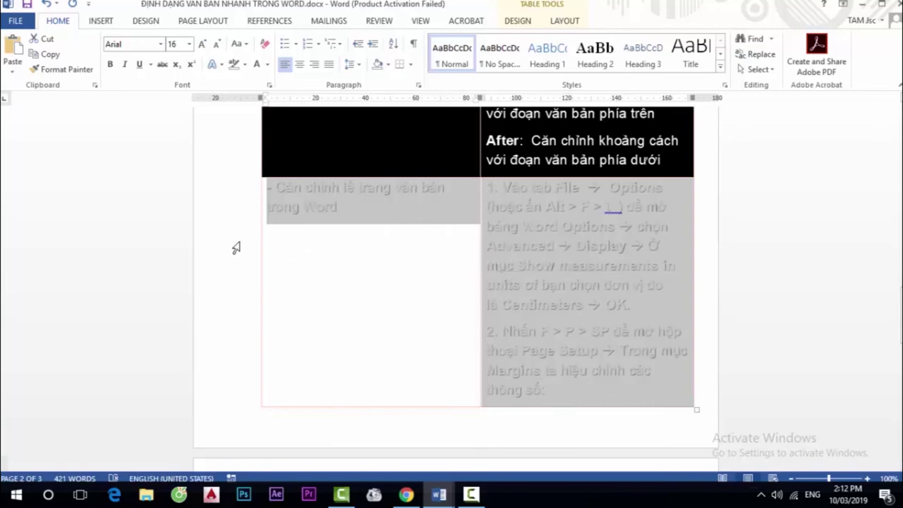
{"action": "scroll", "coordinate": [233, 248], "scroll_direction": "up", "scroll_amount": 3}
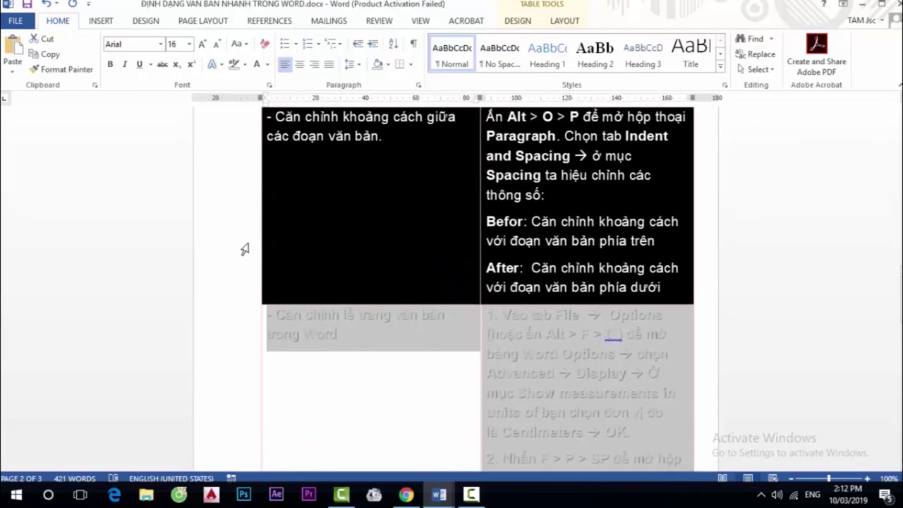
{"action": "scroll", "coordinate": [252, 248], "scroll_direction": "up", "scroll_amount": 3}
{"action": "scroll", "coordinate": [252, 248], "scroll_direction": "up", "scroll_amount": 3}
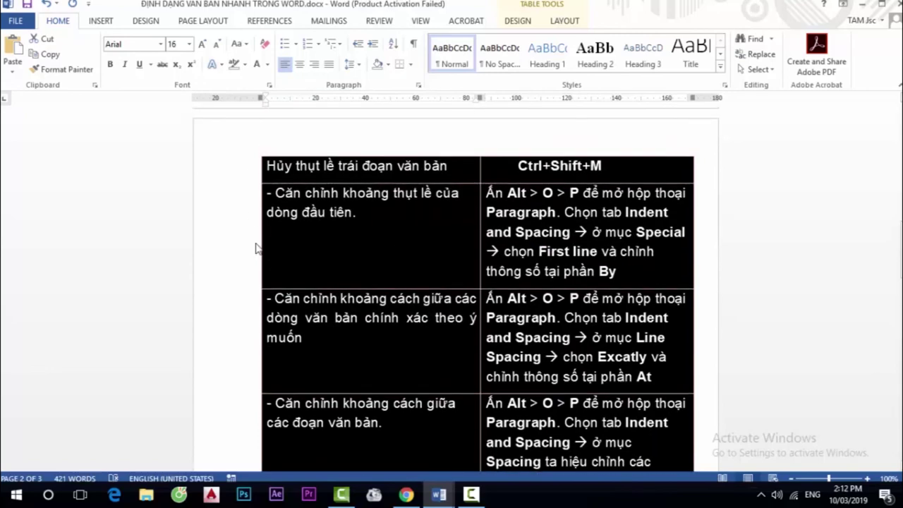
{"action": "scroll", "coordinate": [252, 248], "scroll_direction": "up", "scroll_amount": 3}
{"action": "scroll", "coordinate": [252, 248], "scroll_direction": "up", "scroll_amount": 3}
{"action": "scroll", "coordinate": [252, 249], "scroll_direction": "up", "scroll_amount": 3}
{"action": "scroll", "coordinate": [252, 247], "scroll_direction": "up", "scroll_amount": 4}
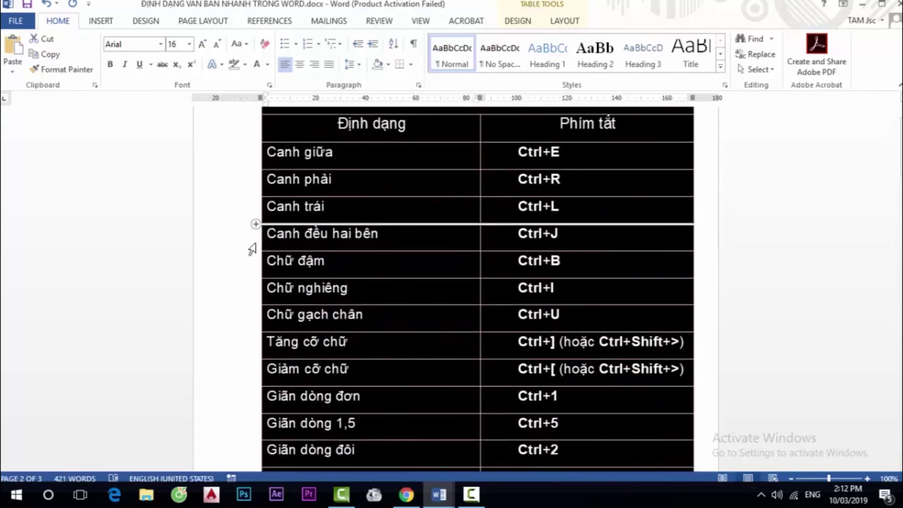
{"action": "scroll", "coordinate": [253, 240], "scroll_direction": "up", "scroll_amount": 2}
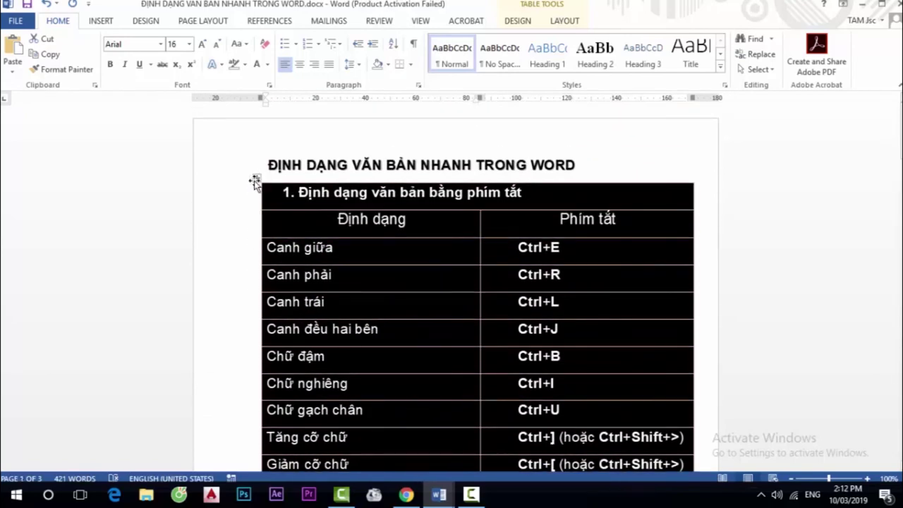
- Give the whole tips table No Color shading and Automatic font colour, then deselect it
{"action": "left_click", "coordinate": [254, 181]}
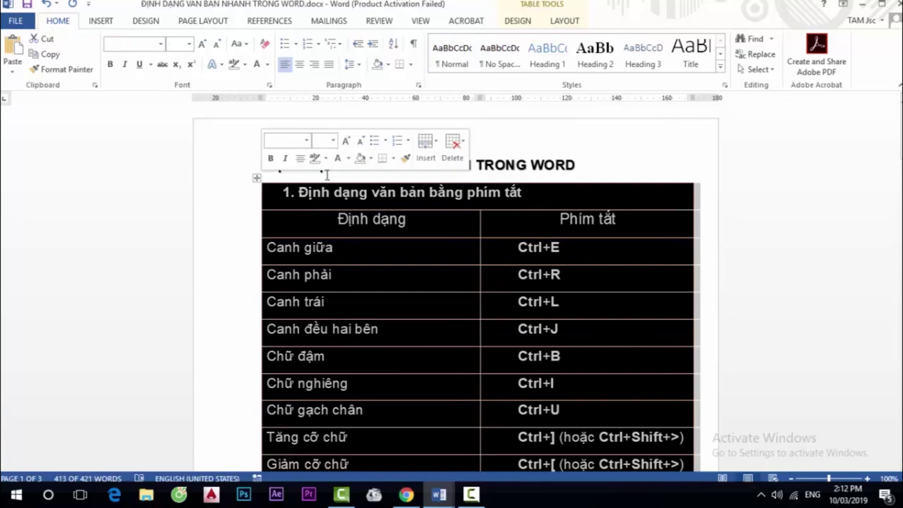
{"action": "left_click", "coordinate": [360, 159]}
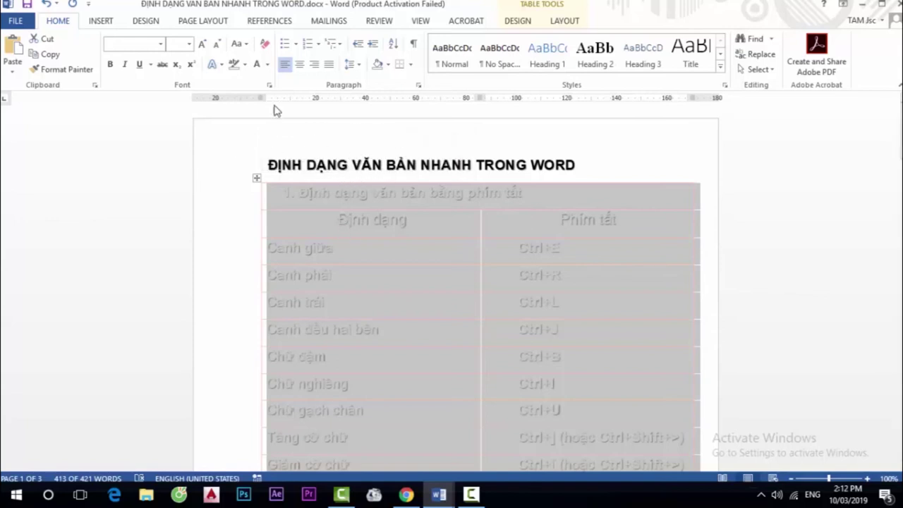
{"action": "left_click", "coordinate": [268, 65]}
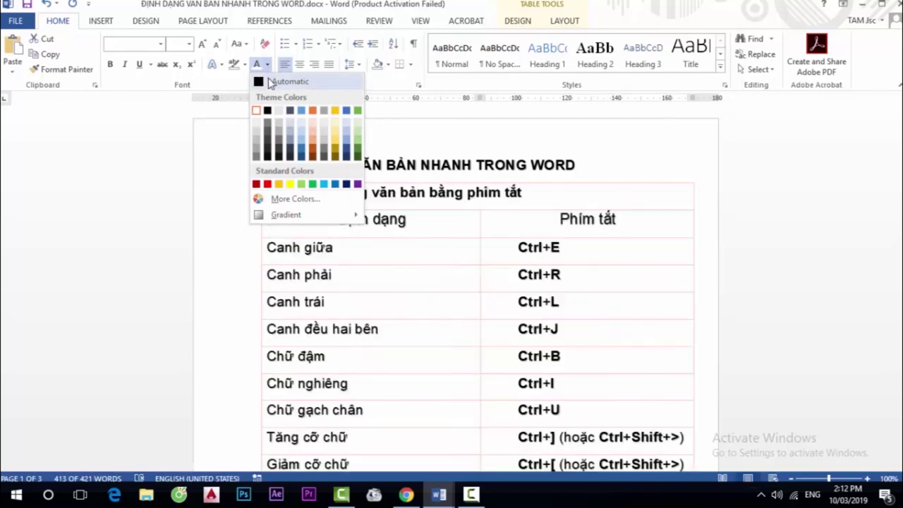
{"action": "left_click", "coordinate": [272, 83]}
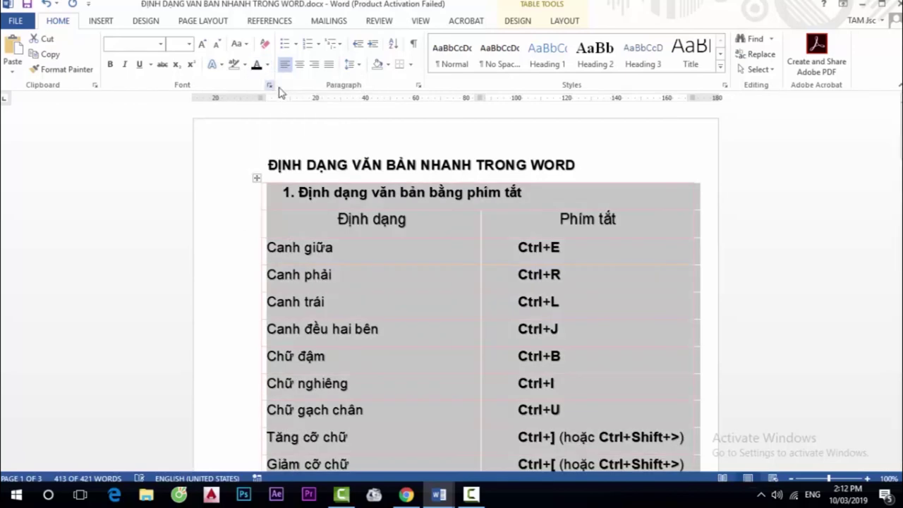
{"action": "left_click", "coordinate": [246, 209]}
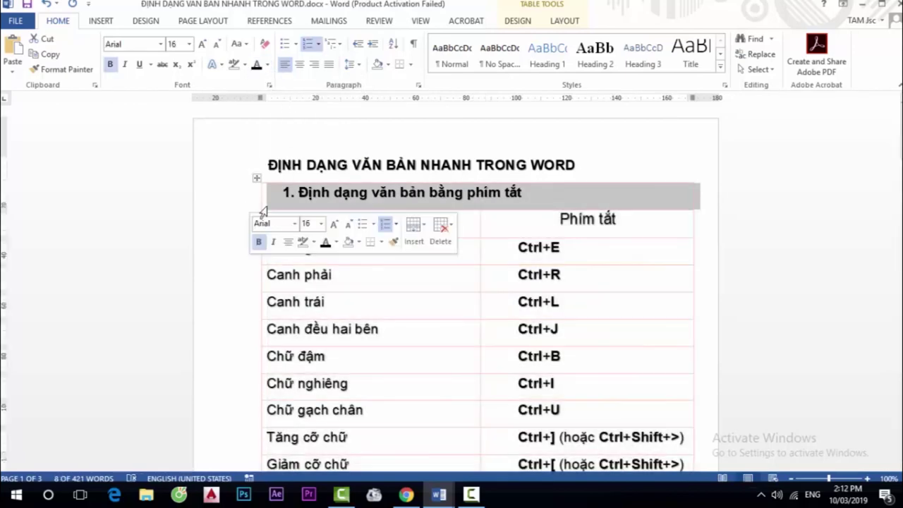
{"action": "left_click", "coordinate": [776, 220]}
- Scroll down the black-on-white tips table from its header row to the Top, Botton, Left and Right margin notes
{"action": "scroll", "coordinate": [775, 213], "scroll_direction": "down", "scroll_amount": 2}
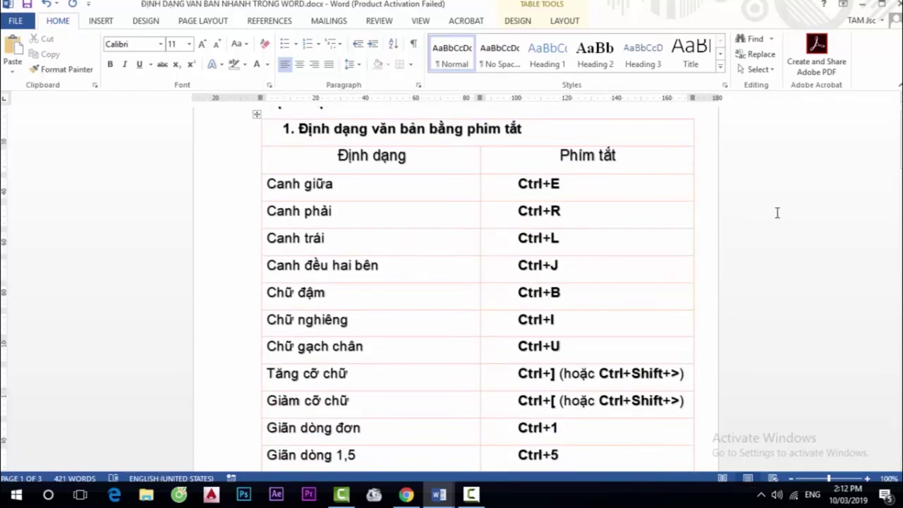
{"action": "scroll", "coordinate": [776, 213], "scroll_direction": "down", "scroll_amount": 1}
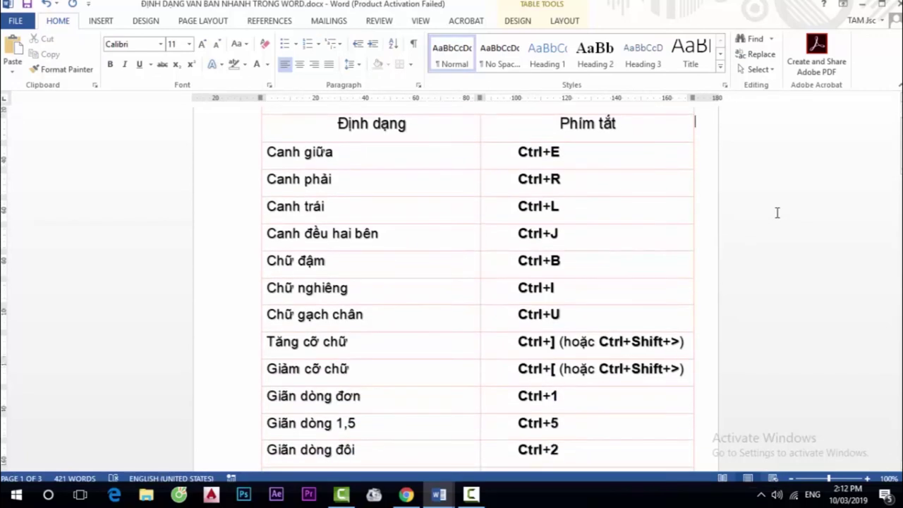
{"action": "scroll", "coordinate": [777, 212], "scroll_direction": "down", "scroll_amount": 1}
{"action": "scroll", "coordinate": [778, 213], "scroll_direction": "down", "scroll_amount": 1}
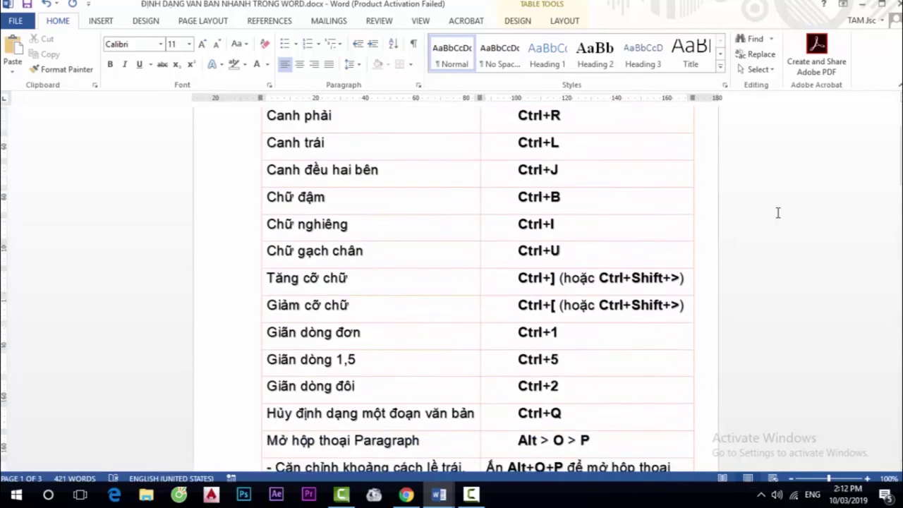
{"action": "scroll", "coordinate": [777, 213], "scroll_direction": "down", "scroll_amount": 1}
{"action": "scroll", "coordinate": [777, 213], "scroll_direction": "down", "scroll_amount": 1}
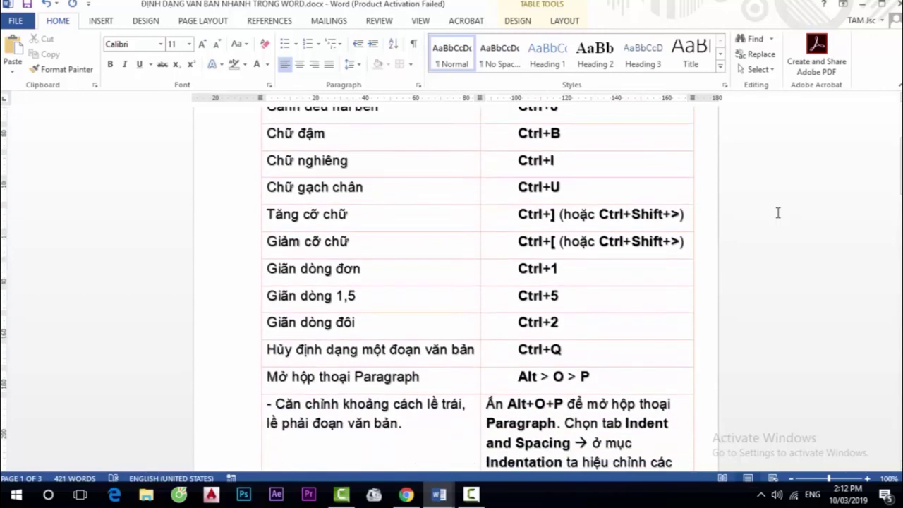
{"action": "scroll", "coordinate": [777, 213], "scroll_direction": "down", "scroll_amount": 1}
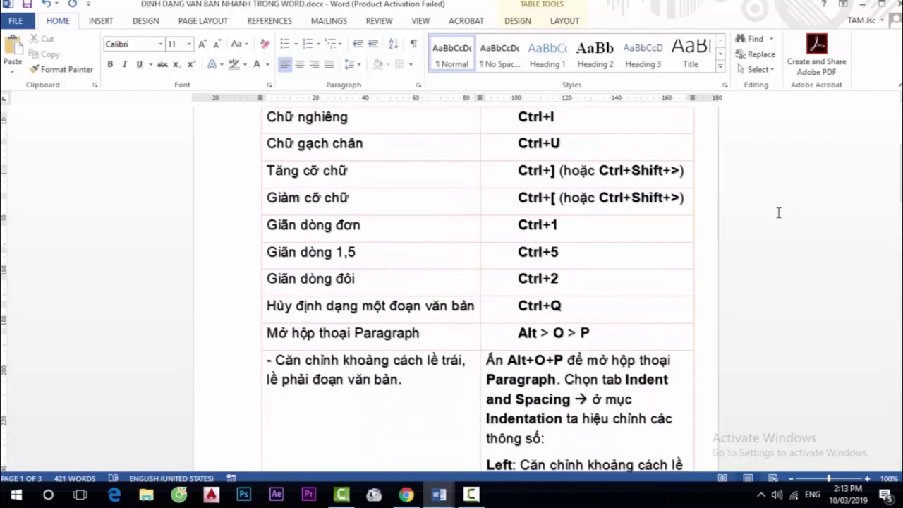
{"action": "scroll", "coordinate": [777, 213], "scroll_direction": "down", "scroll_amount": 1}
{"action": "scroll", "coordinate": [778, 213], "scroll_direction": "down", "scroll_amount": 1}
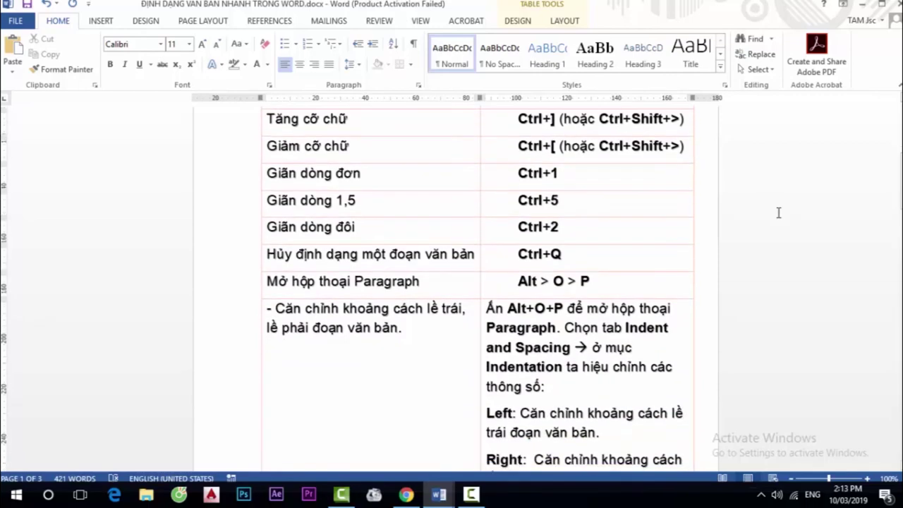
{"action": "scroll", "coordinate": [777, 213], "scroll_direction": "down", "scroll_amount": 1}
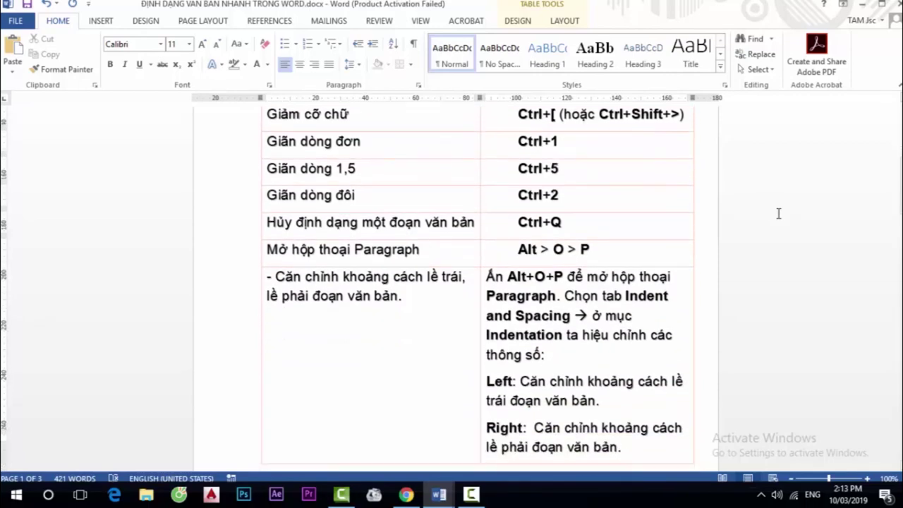
{"action": "scroll", "coordinate": [778, 213], "scroll_direction": "down", "scroll_amount": 1}
{"action": "scroll", "coordinate": [778, 213], "scroll_direction": "down", "scroll_amount": 1}
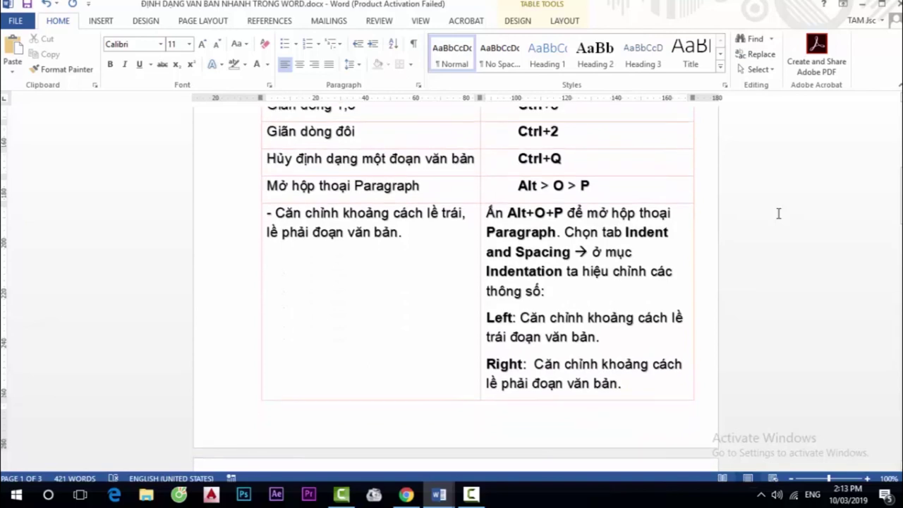
{"action": "scroll", "coordinate": [776, 211], "scroll_direction": "down", "scroll_amount": 1}
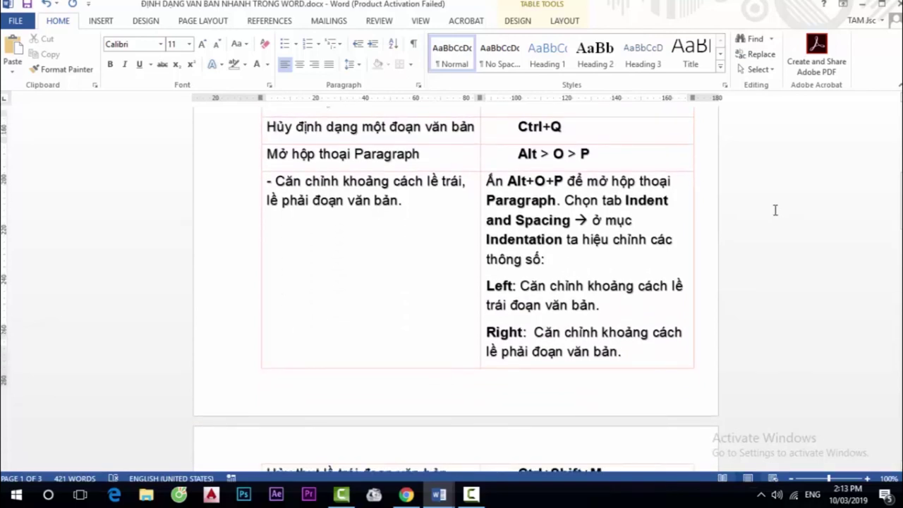
{"action": "scroll", "coordinate": [775, 211], "scroll_direction": "down", "scroll_amount": 1}
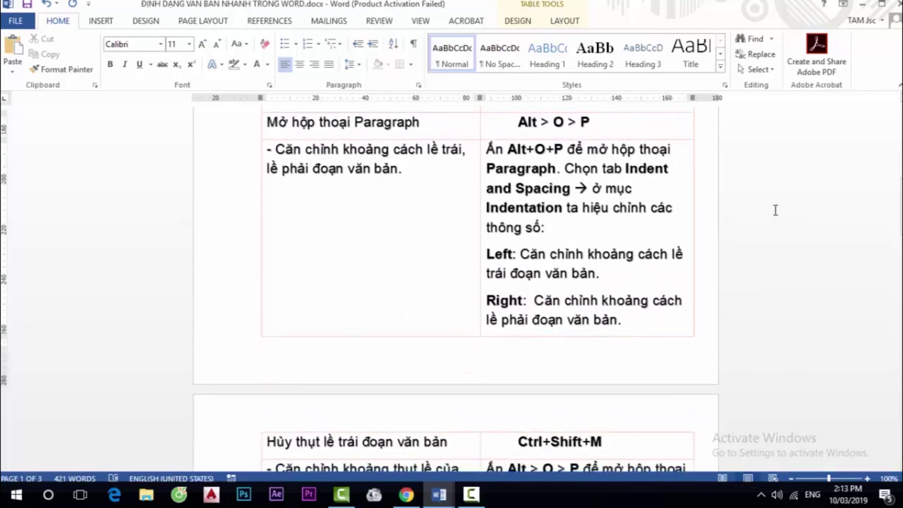
{"action": "scroll", "coordinate": [775, 210], "scroll_direction": "down", "scroll_amount": 1}
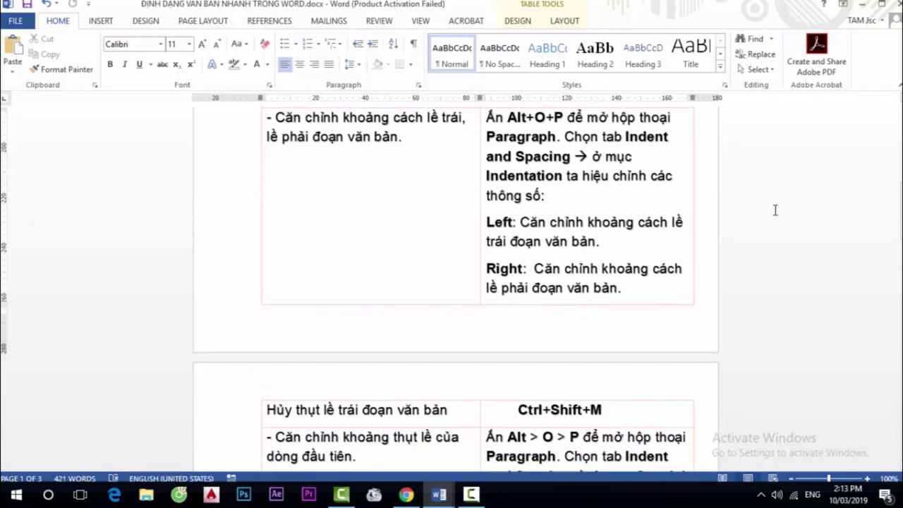
{"action": "scroll", "coordinate": [775, 210], "scroll_direction": "down", "scroll_amount": 1}
{"action": "scroll", "coordinate": [775, 211], "scroll_direction": "down", "scroll_amount": 1}
{"action": "scroll", "coordinate": [774, 209], "scroll_direction": "down", "scroll_amount": 1}
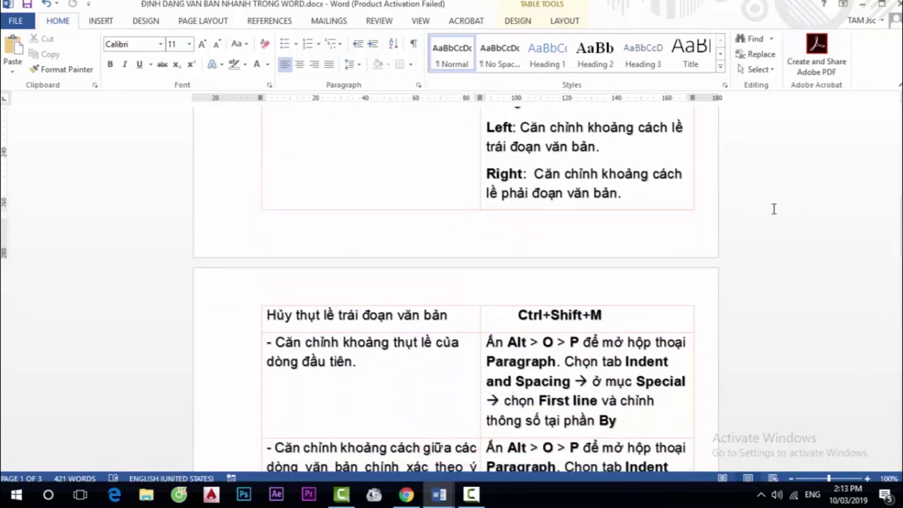
{"action": "scroll", "coordinate": [773, 208], "scroll_direction": "down", "scroll_amount": 1}
{"action": "scroll", "coordinate": [774, 209], "scroll_direction": "down", "scroll_amount": 1}
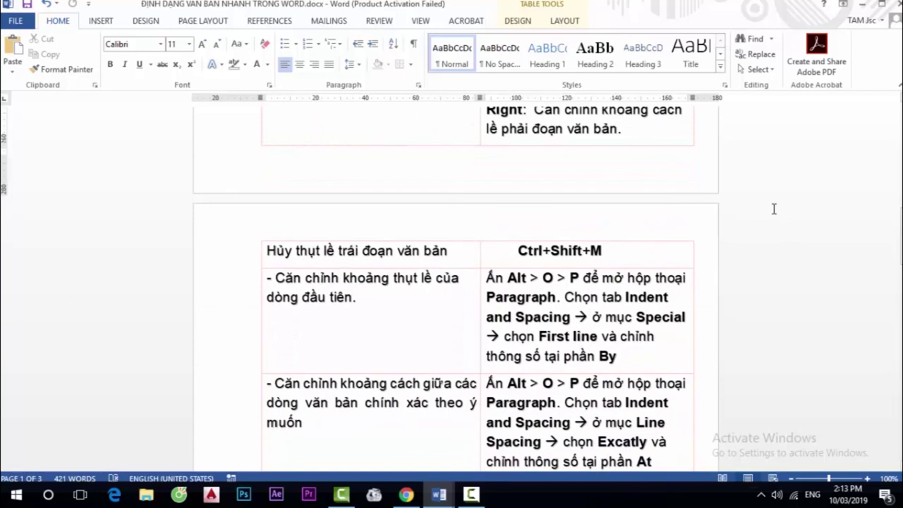
{"action": "scroll", "coordinate": [773, 209], "scroll_direction": "down", "scroll_amount": 1}
{"action": "scroll", "coordinate": [774, 209], "scroll_direction": "down", "scroll_amount": 1}
{"action": "scroll", "coordinate": [774, 209], "scroll_direction": "down", "scroll_amount": 1}
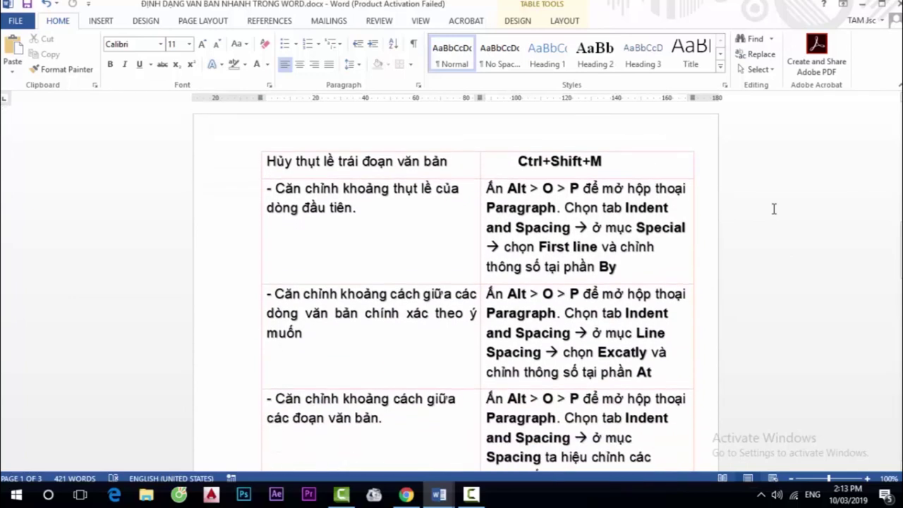
{"action": "scroll", "coordinate": [773, 209], "scroll_direction": "down", "scroll_amount": 1}
{"action": "scroll", "coordinate": [774, 208], "scroll_direction": "down", "scroll_amount": 1}
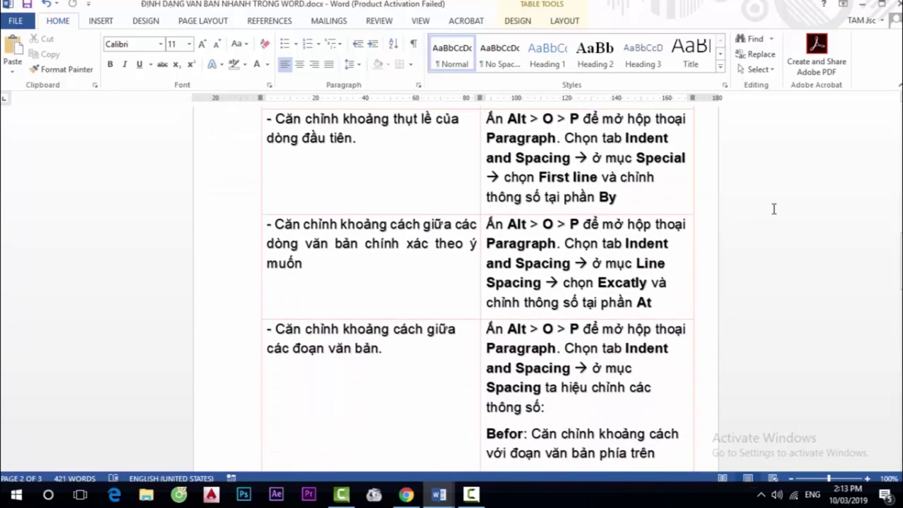
{"action": "scroll", "coordinate": [774, 209], "scroll_direction": "down", "scroll_amount": 1}
{"action": "scroll", "coordinate": [774, 209], "scroll_direction": "down", "scroll_amount": 1}
{"action": "scroll", "coordinate": [774, 209], "scroll_direction": "down", "scroll_amount": 2}
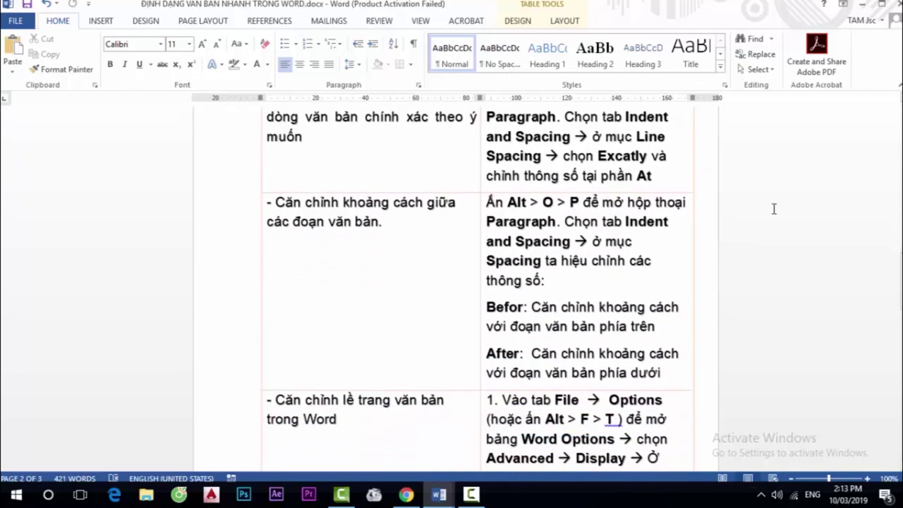
{"action": "scroll", "coordinate": [773, 209], "scroll_direction": "down", "scroll_amount": 2}
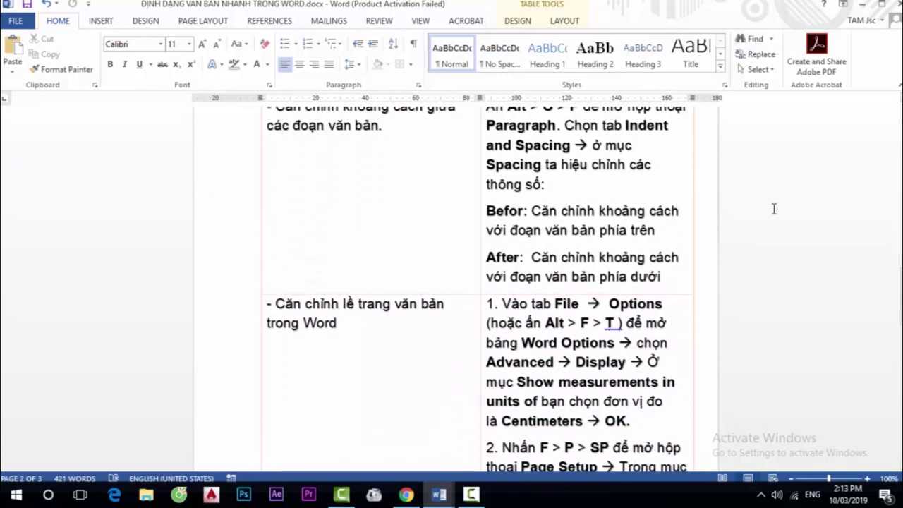
{"action": "scroll", "coordinate": [773, 208], "scroll_direction": "down", "scroll_amount": 2}
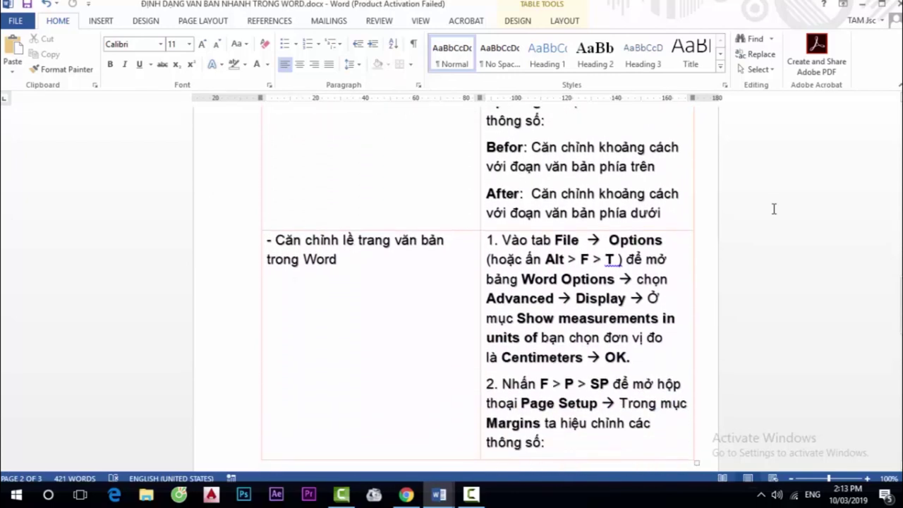
{"action": "scroll", "coordinate": [774, 209], "scroll_direction": "down", "scroll_amount": 3}
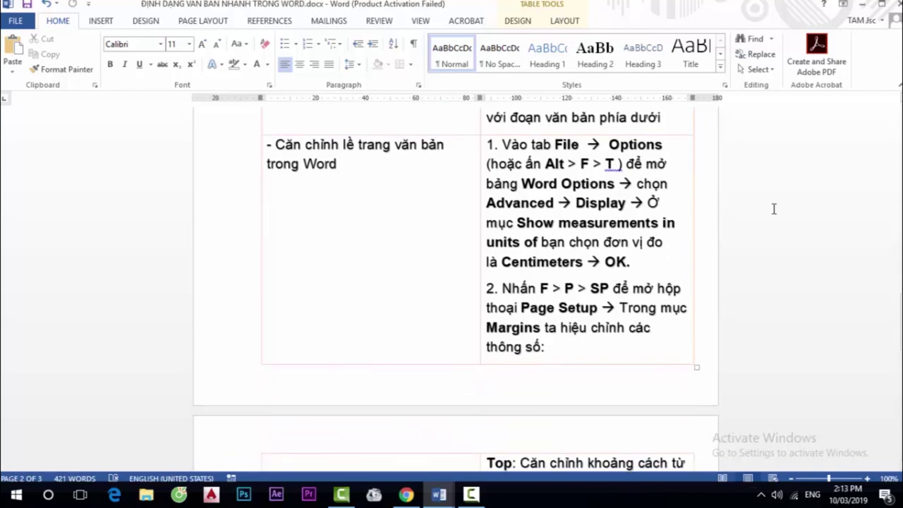
{"action": "scroll", "coordinate": [774, 208], "scroll_direction": "down", "scroll_amount": 1}
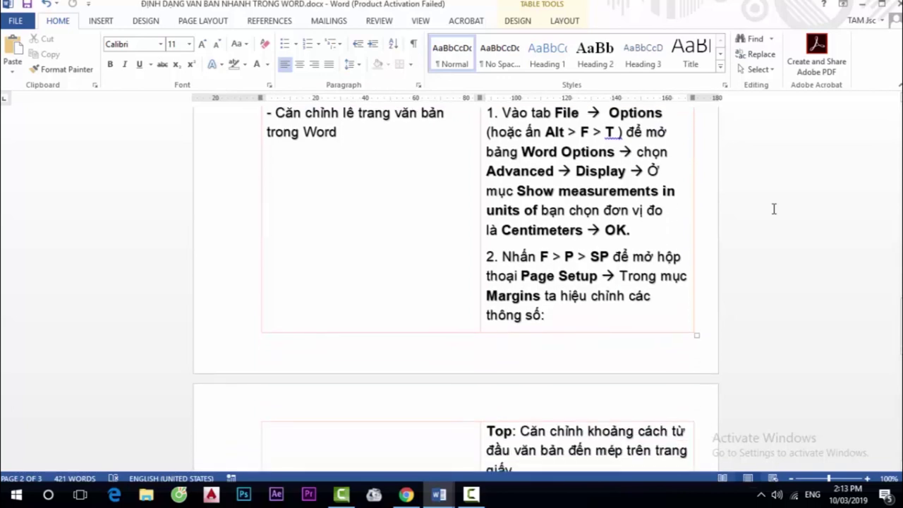
{"action": "scroll", "coordinate": [774, 209], "scroll_direction": "down", "scroll_amount": 1}
{"action": "scroll", "coordinate": [773, 209], "scroll_direction": "down", "scroll_amount": 2}
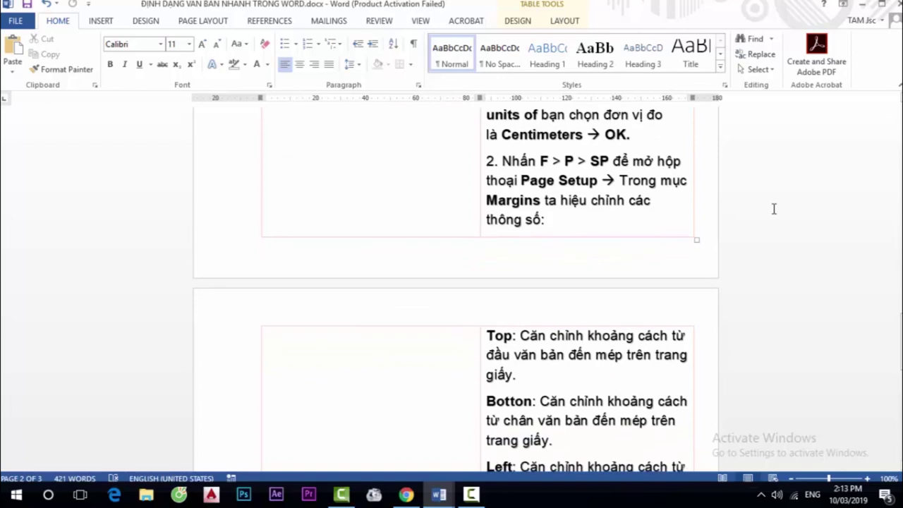
{"action": "scroll", "coordinate": [773, 209], "scroll_direction": "down", "scroll_amount": 1}
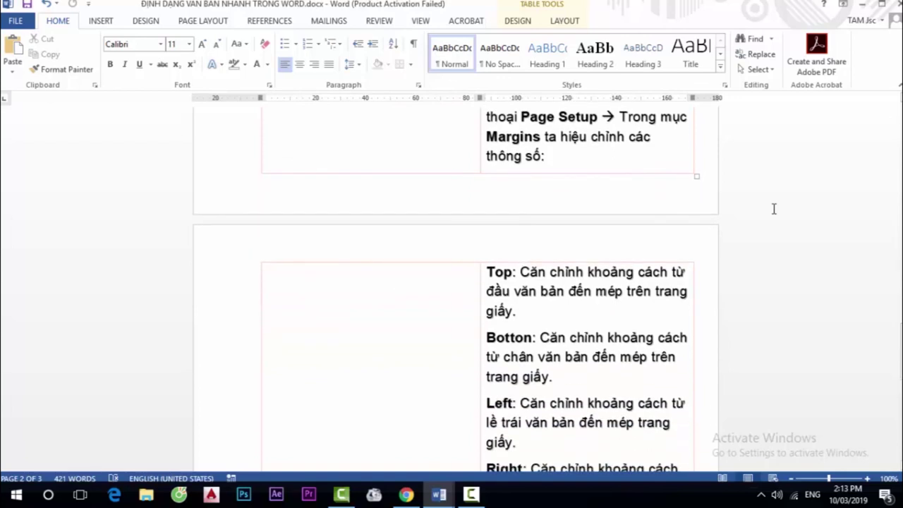
{"action": "scroll", "coordinate": [773, 208], "scroll_direction": "down", "scroll_amount": 2}
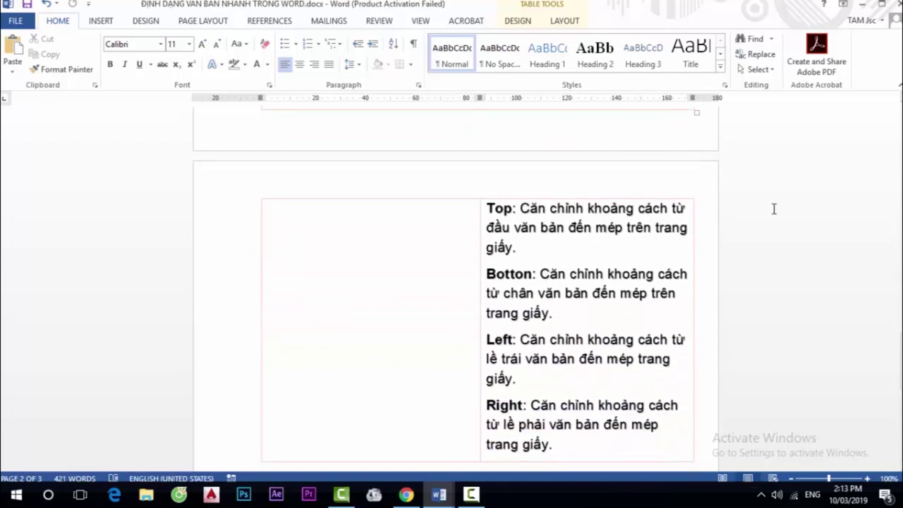